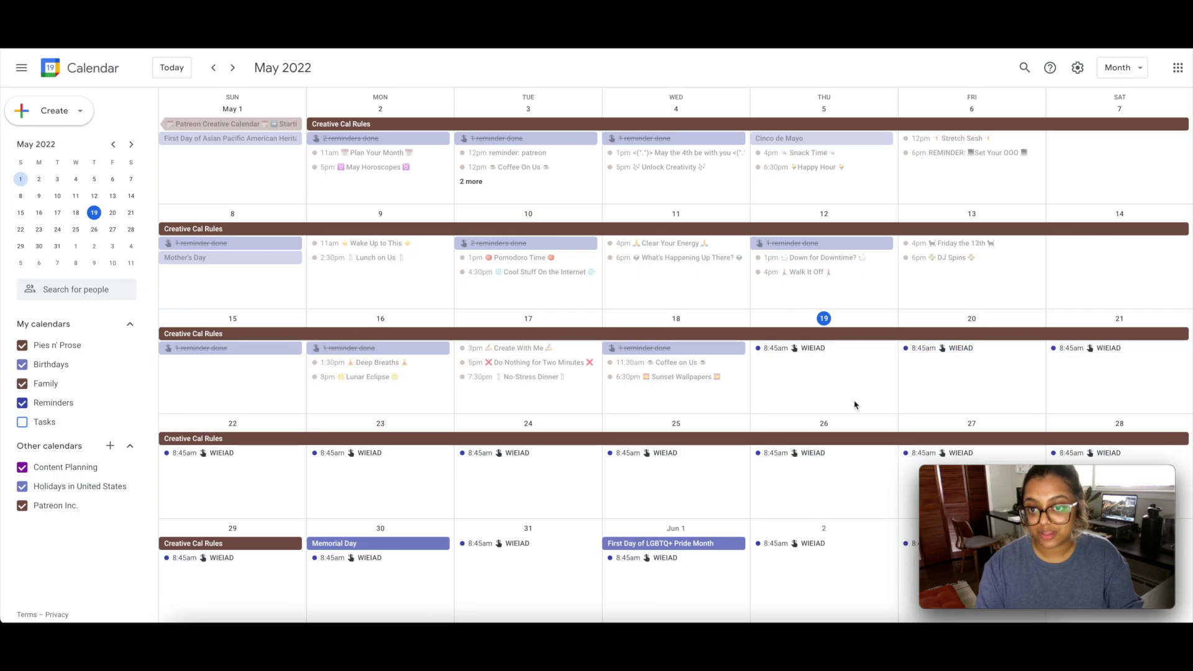
- Look ahead to the June 2022 month and return to the current date in May
scroll(854, 405, "down", 1)
scroll(854, 405, "up", 2)
scroll(854, 405, "down", 1)
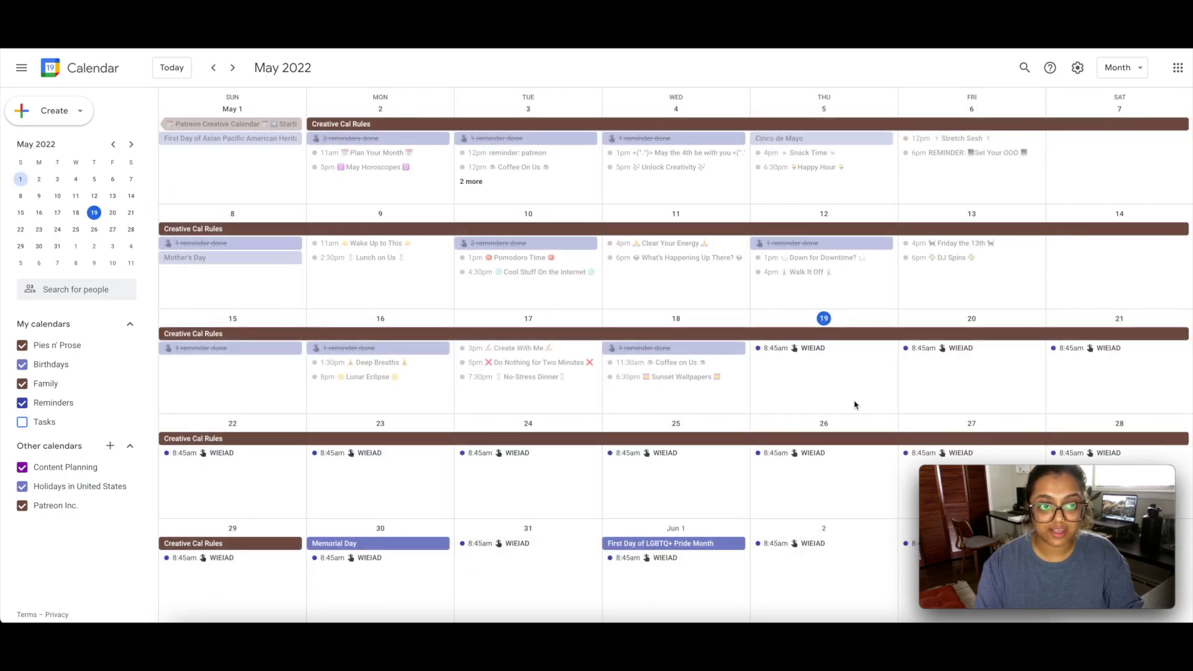
scroll(854, 405, "down", 1)
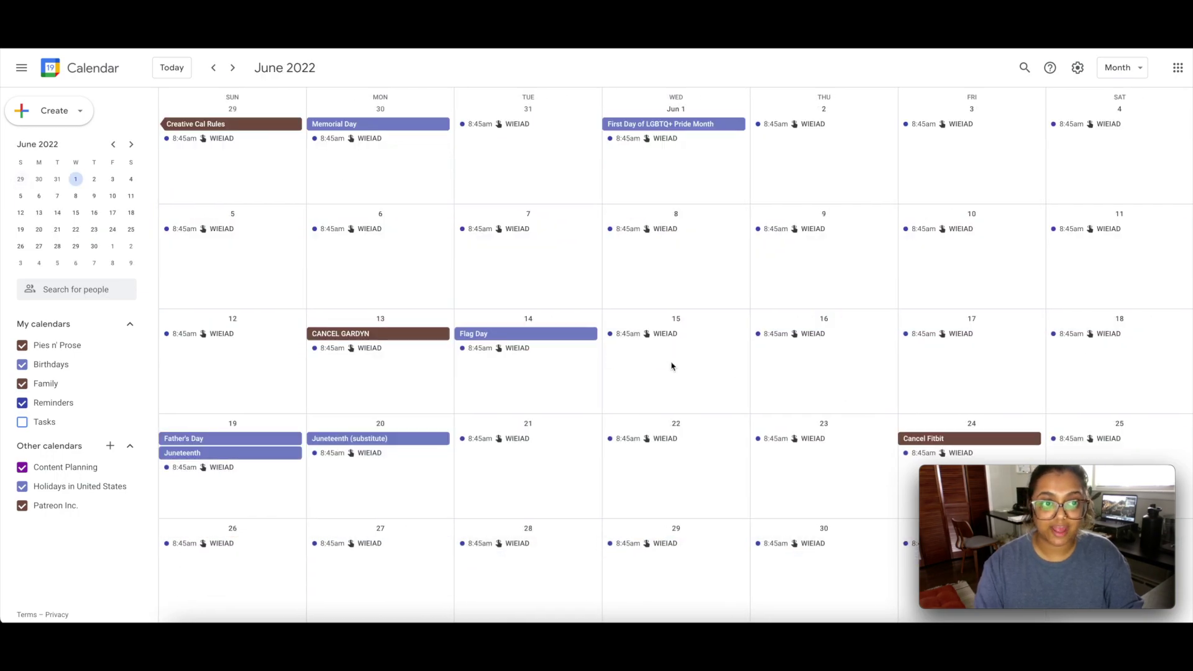
left_click(172, 68)
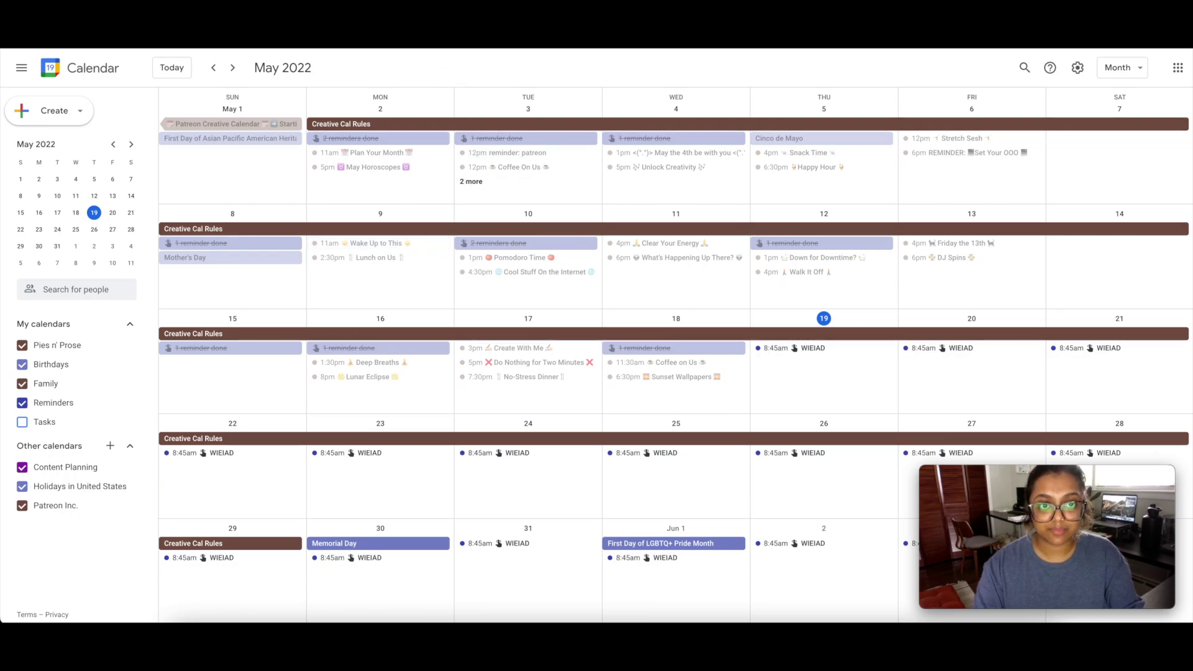
- Show the calendar in week view and look over the hours of the week of May 15 to 21, 2022
key("w")
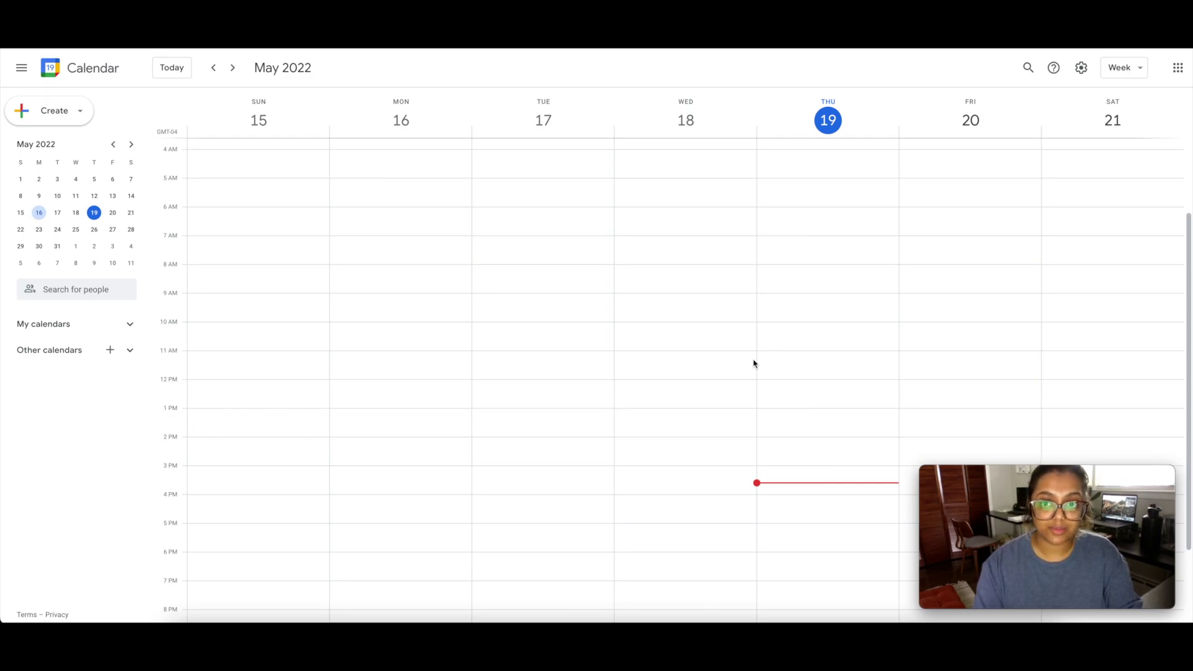
scroll(754, 363, "down", 4)
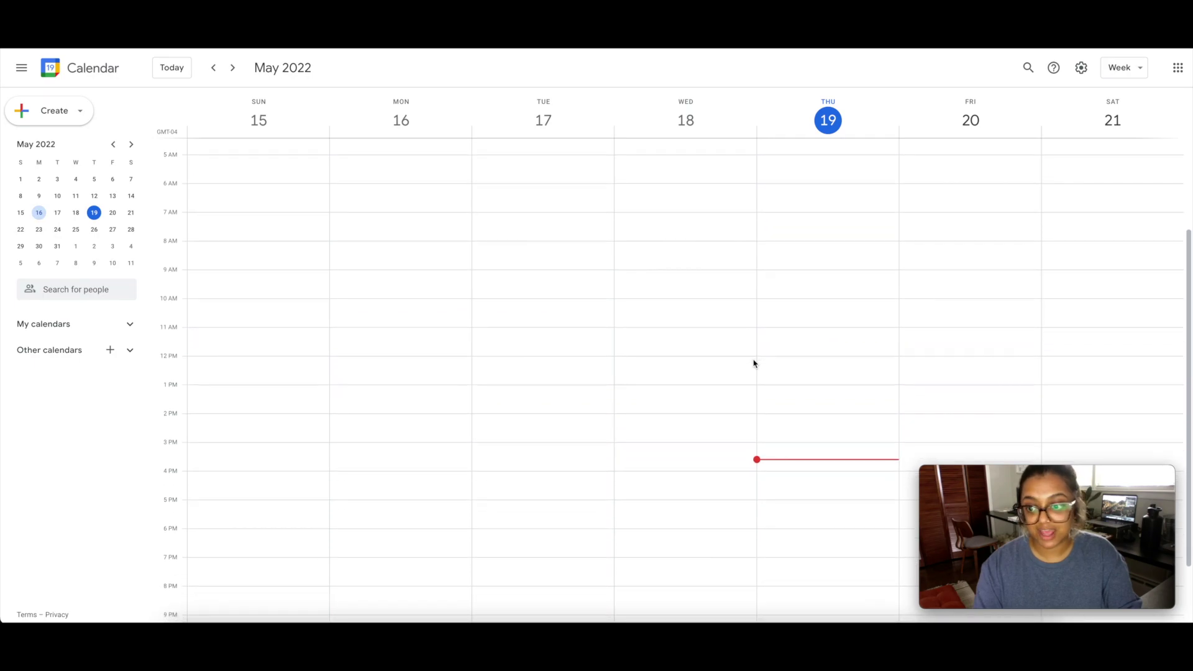
scroll(754, 364, "up", 3)
scroll(754, 363, "down", 3)
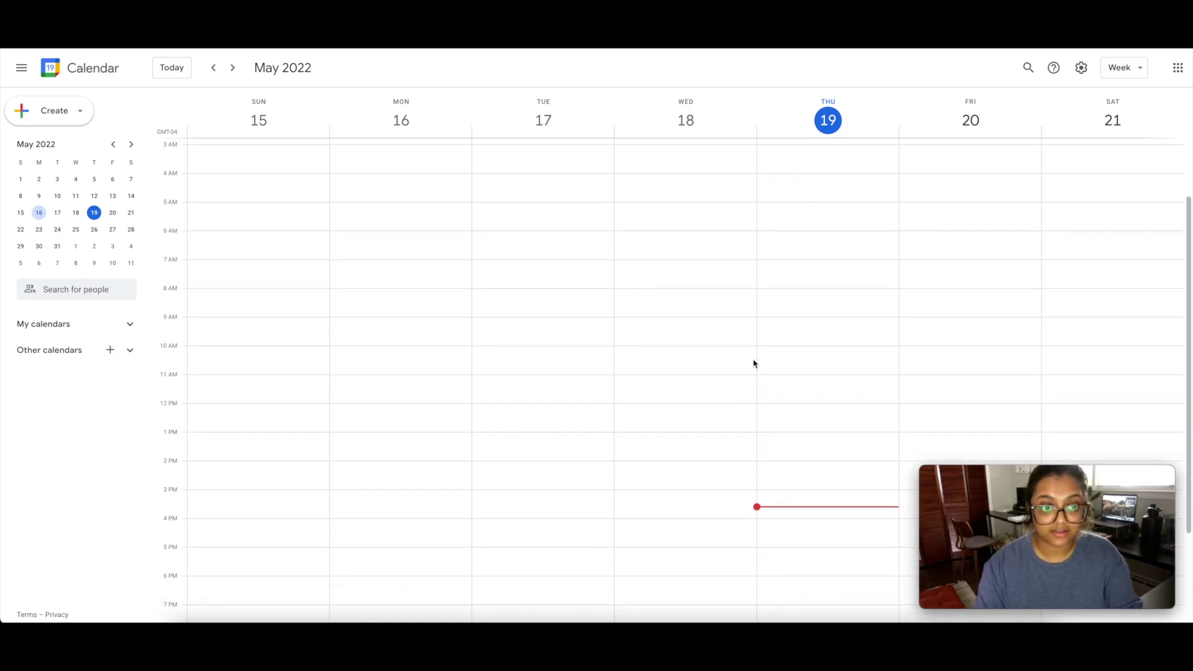
scroll(755, 363, "up", 2)
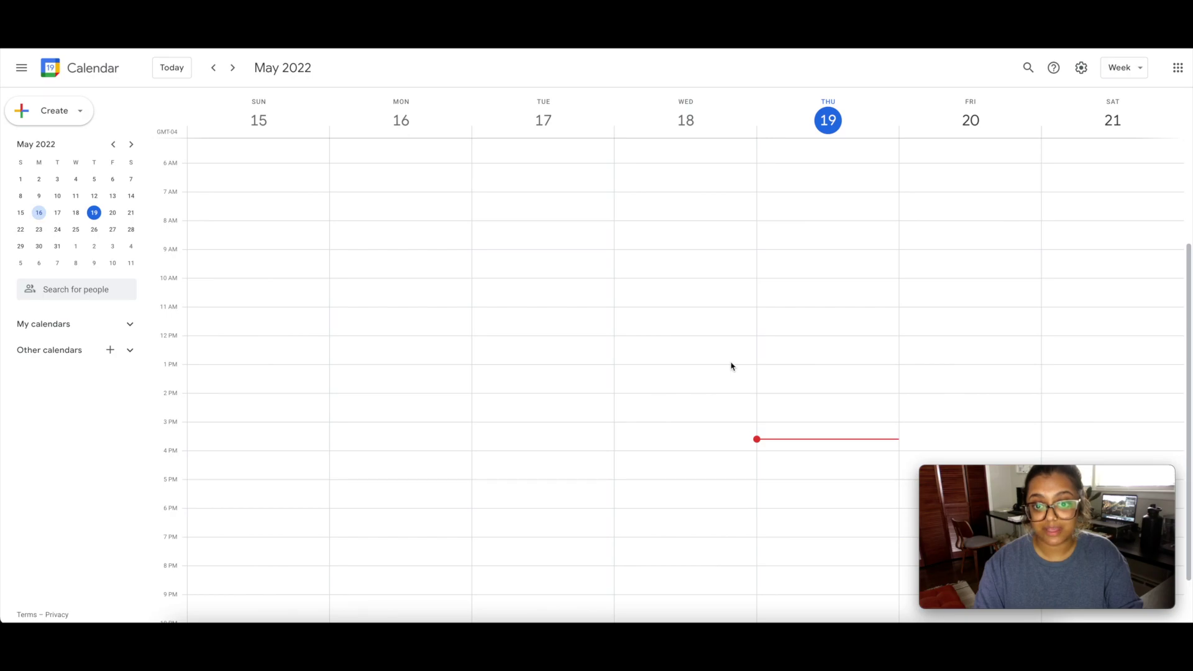
- Preview the calendar in day view for May 16, 2022, and change to the month view
left_click(1131, 73)
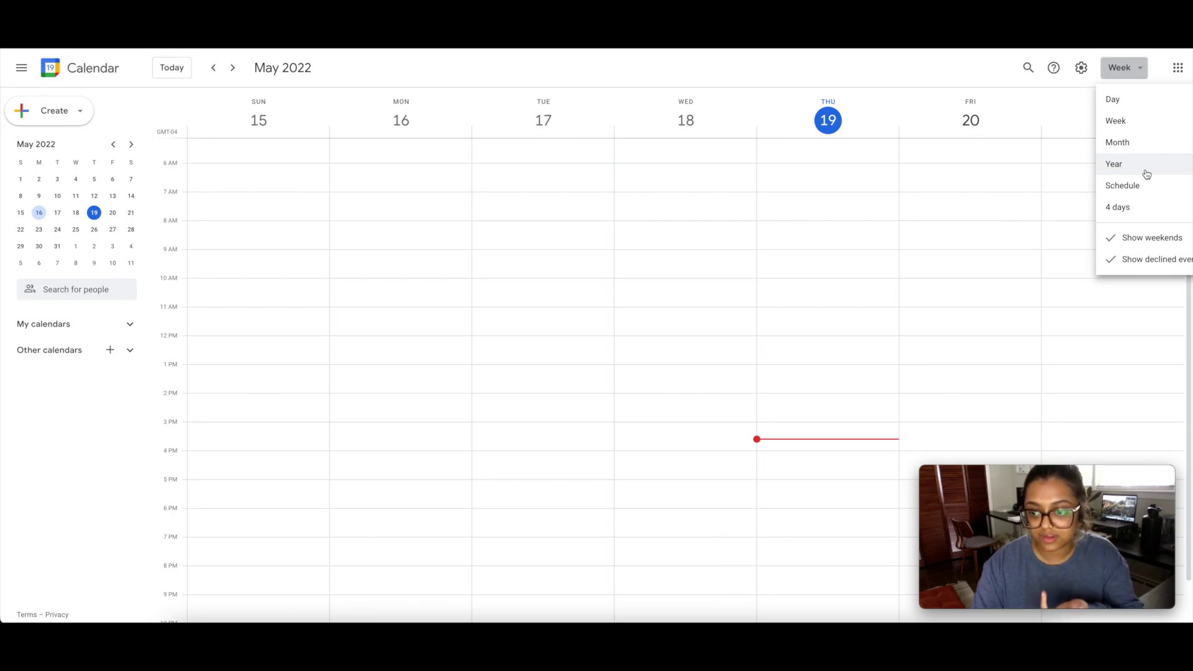
left_click(1138, 100)
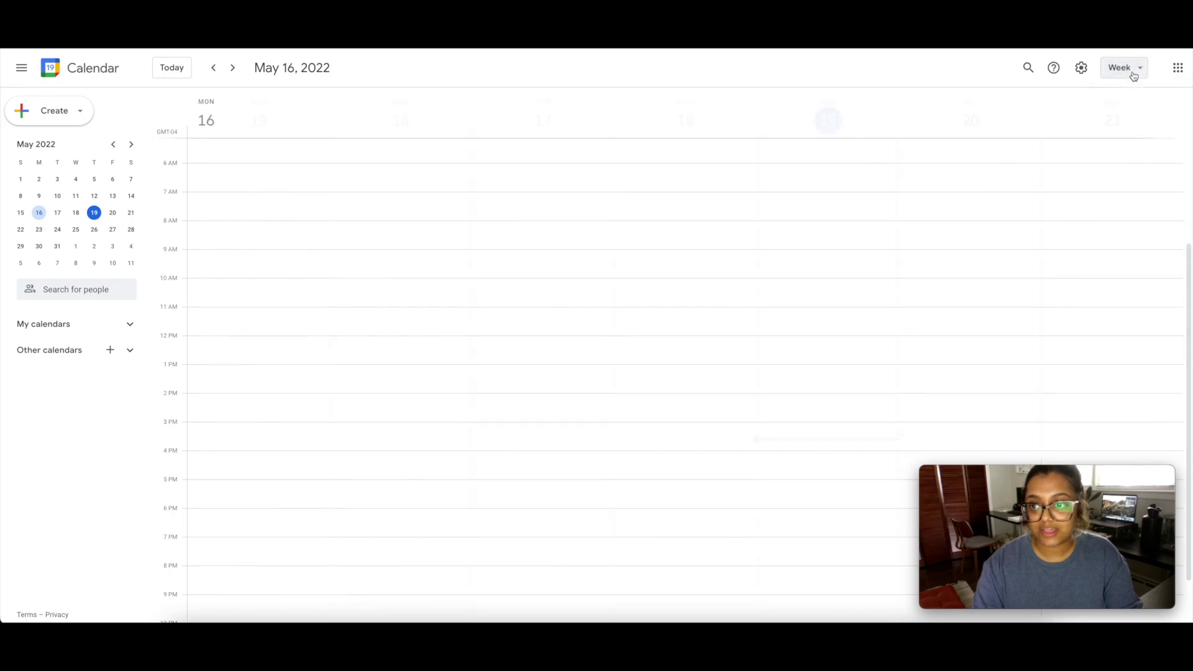
left_click(1130, 74)
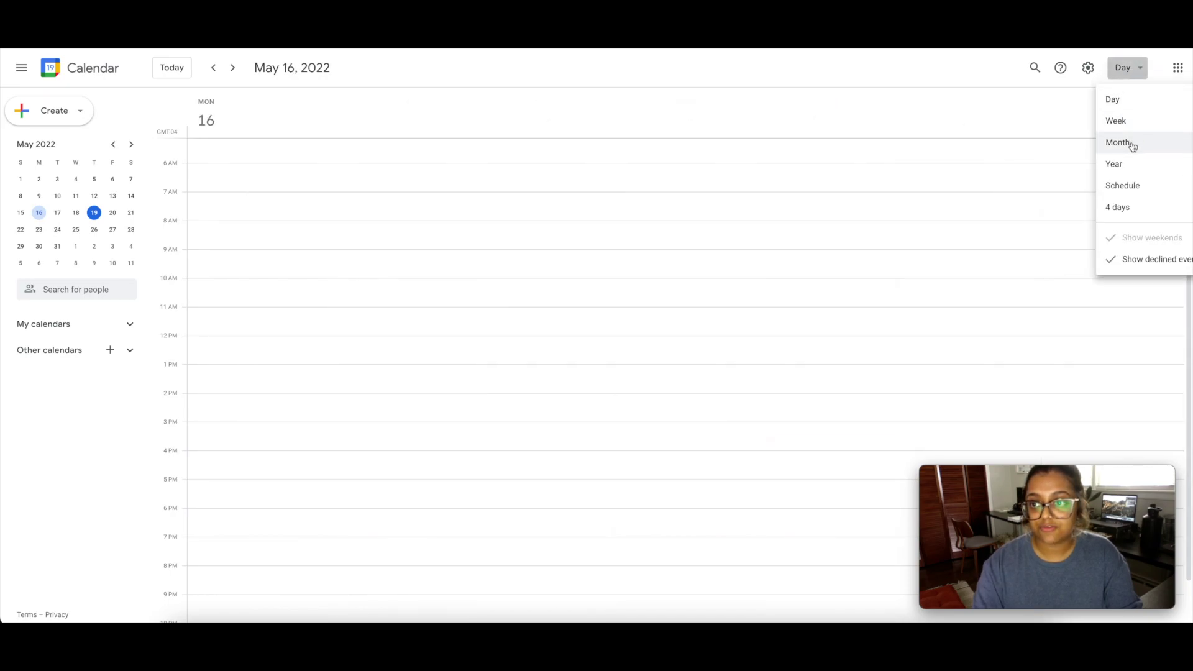
left_click(1132, 145)
- Return to the day view of May 16, 2022, and switch the calendar back to the week view
left_click(1136, 74)
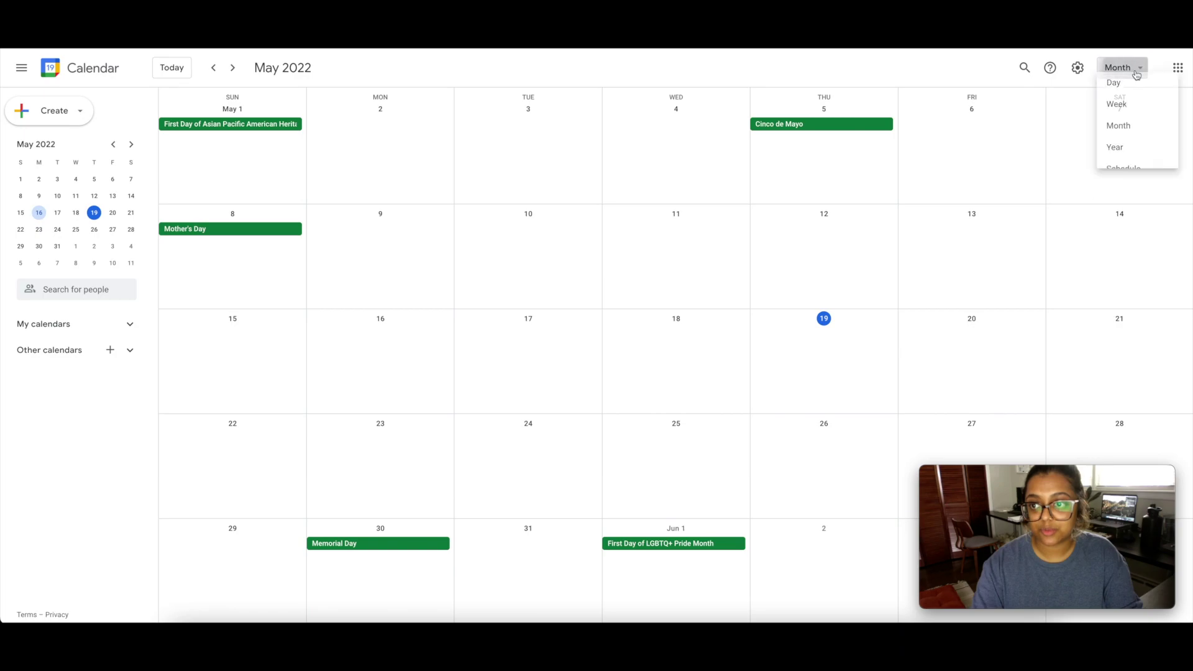
left_click(1135, 100)
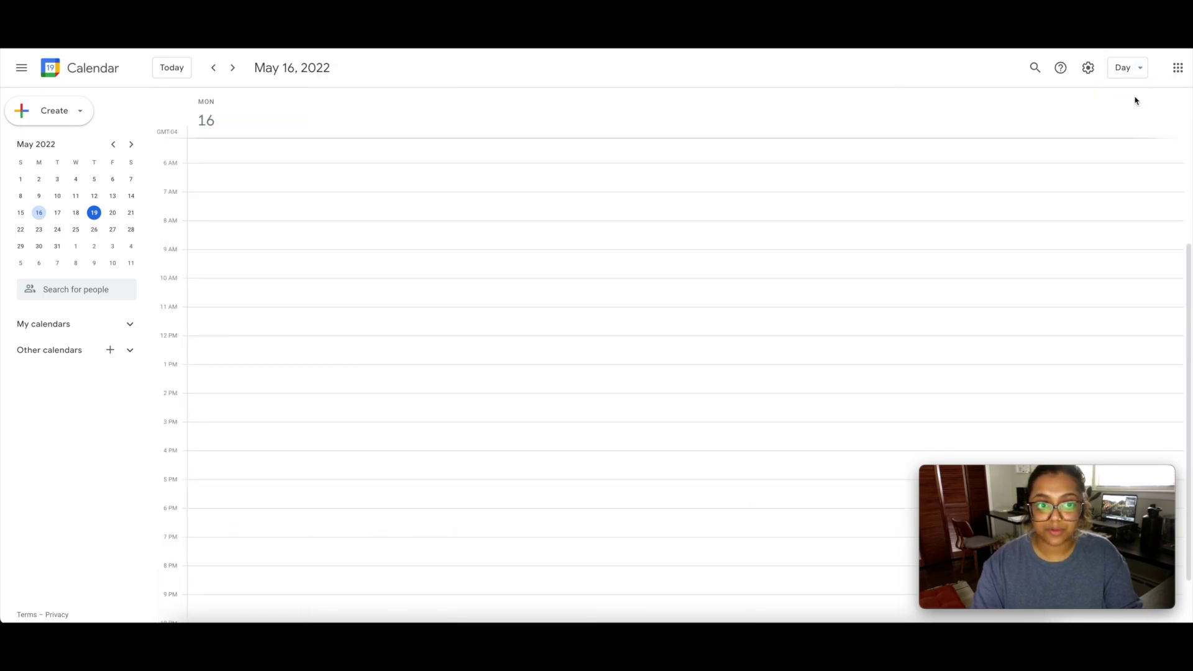
scroll(1079, 202, "up", 3)
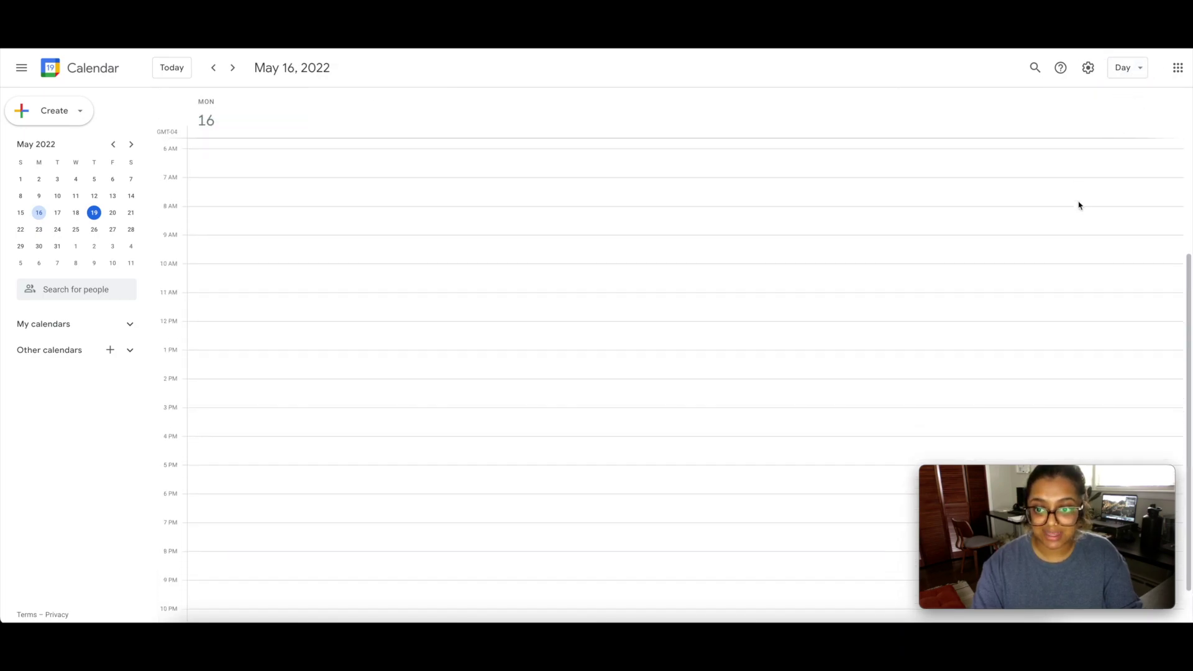
left_click(1142, 72)
left_click(1136, 121)
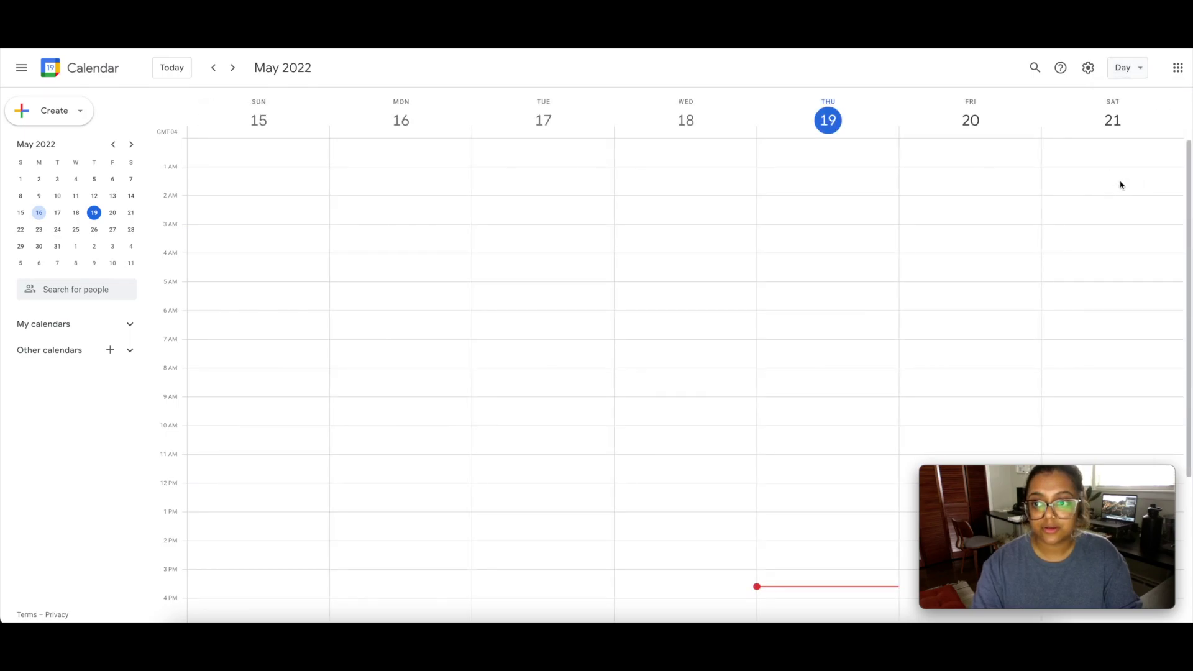
- Compare the month and year views of the calendar and return to the week view
left_click(1128, 71)
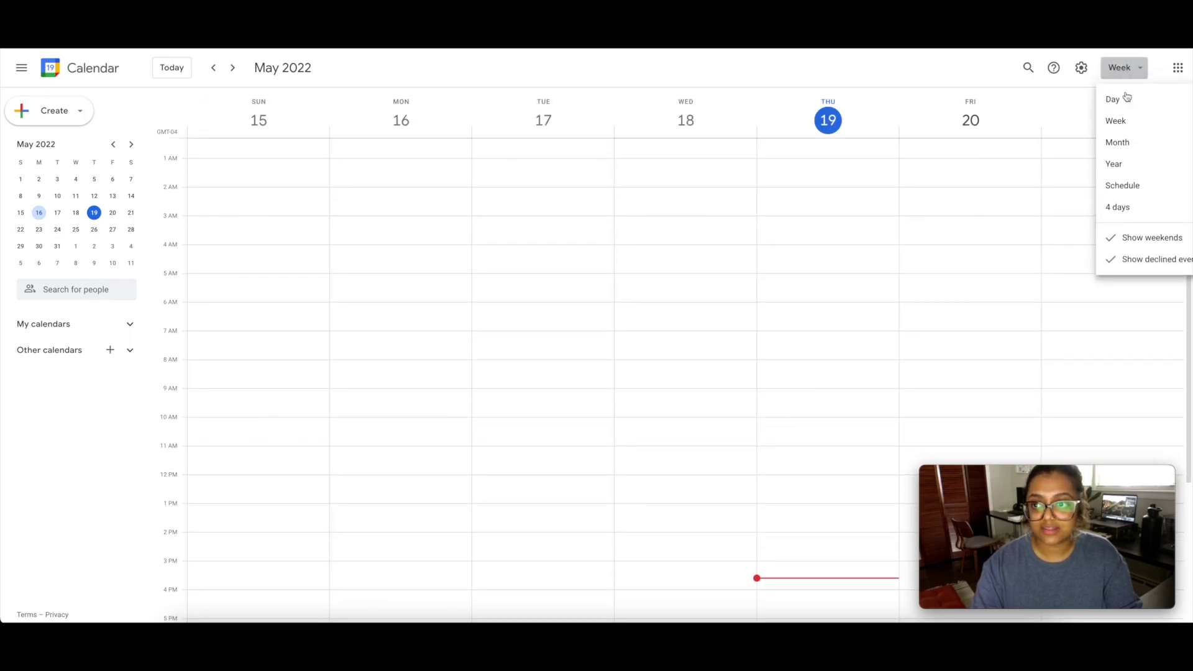
left_click(1131, 148)
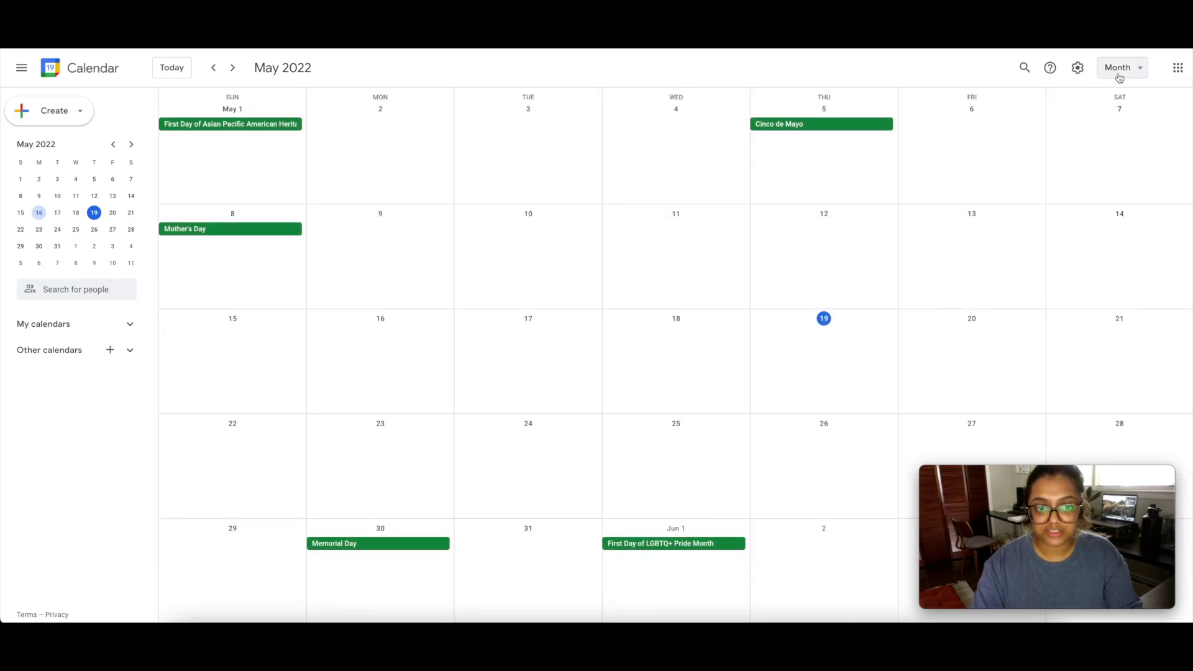
left_click(1119, 78)
left_click(1127, 163)
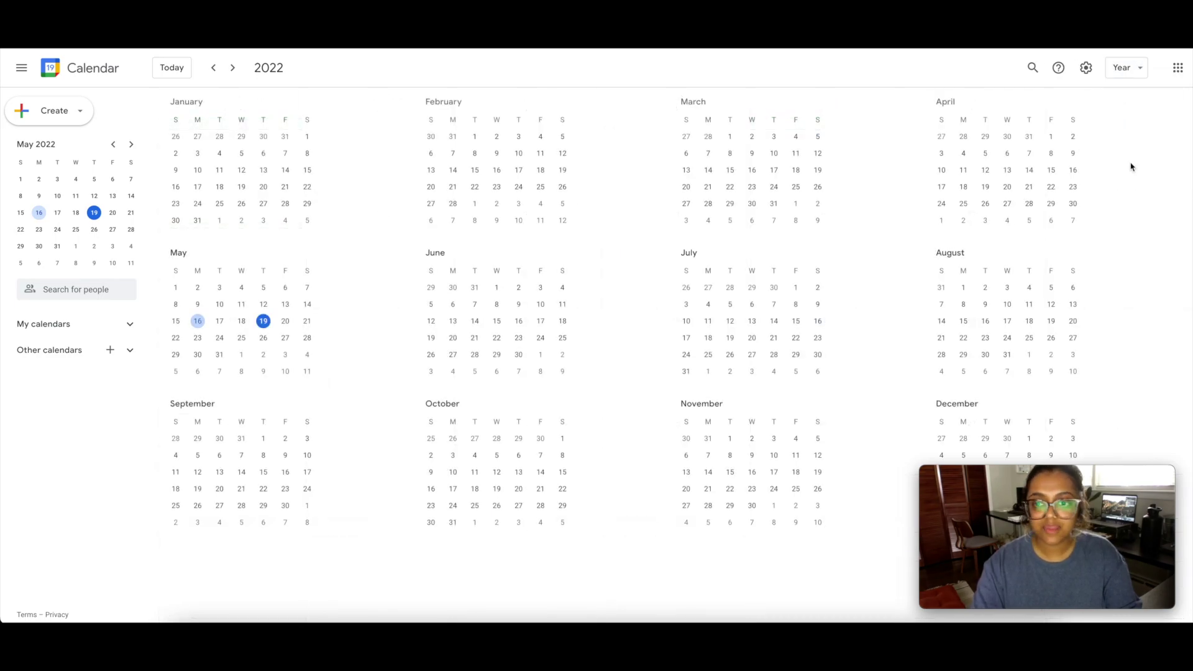
left_click(1141, 78)
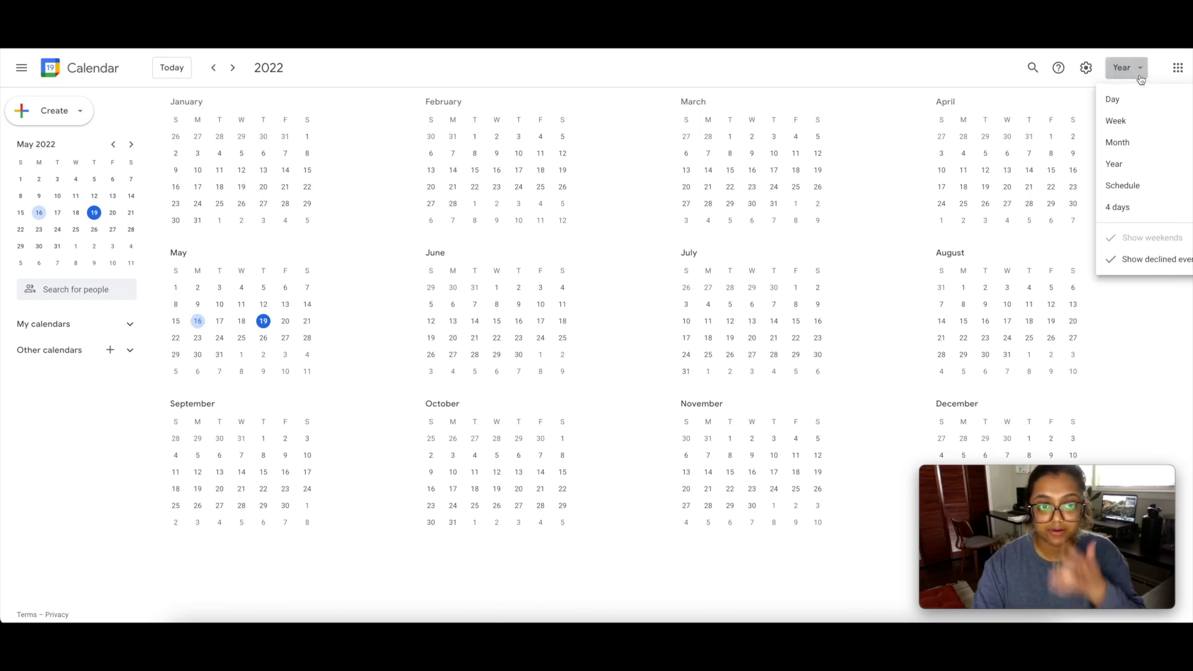
left_click(1133, 125)
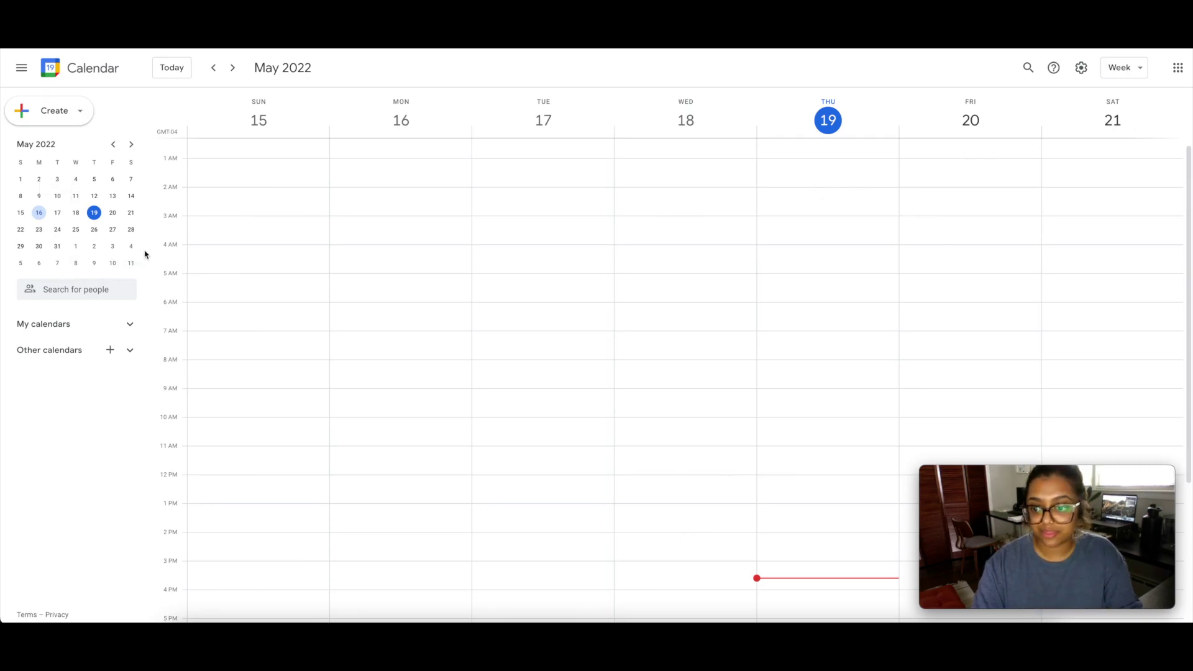
- Browse the mini calendar one month ahead and back to May 2022, and return to today's date
left_click(130, 144)
left_click(114, 147)
left_click(130, 144)
left_click(114, 145)
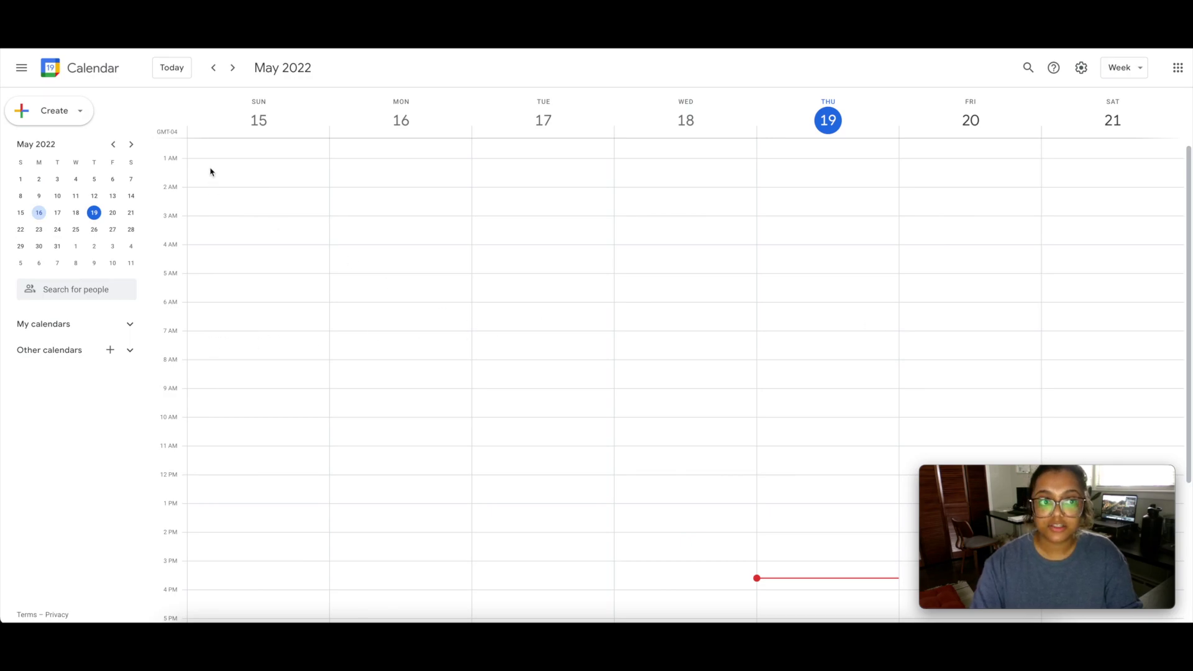
left_click(167, 67)
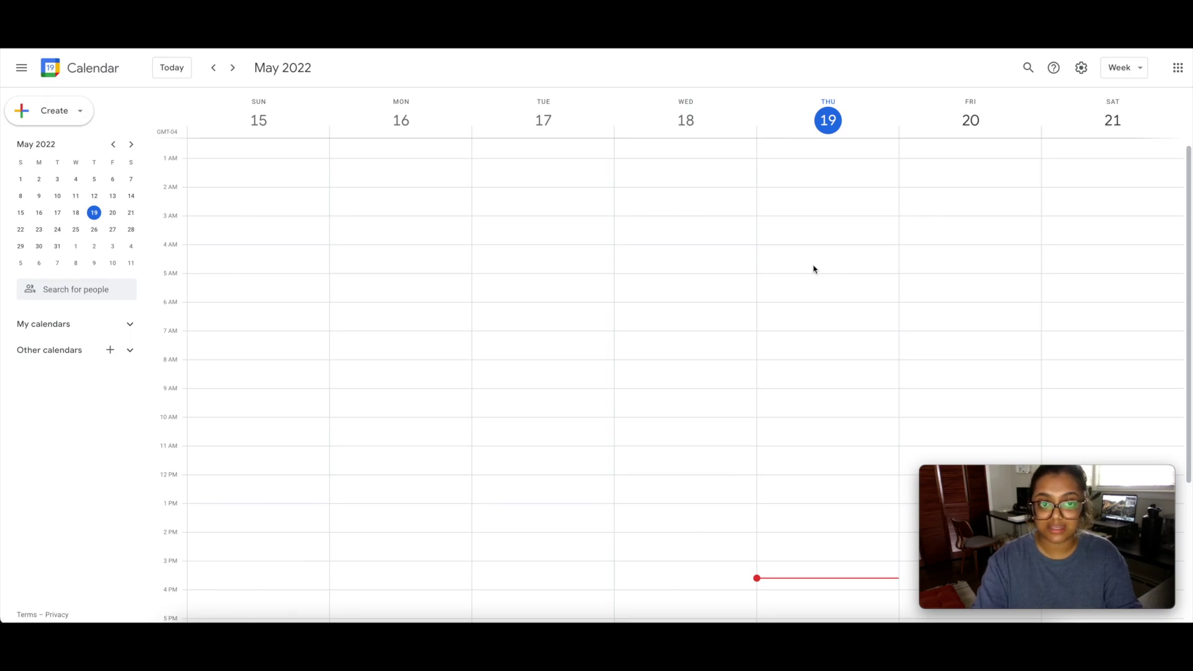
scroll(813, 269, "down", 3)
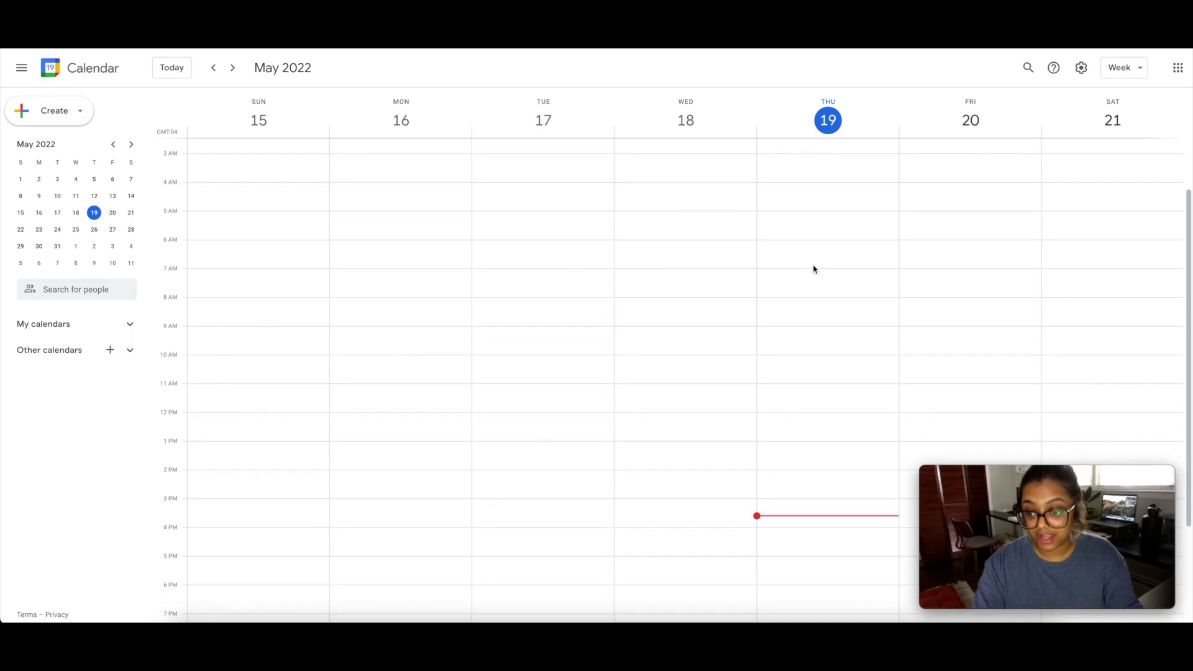
scroll(813, 269, "up", 2)
scroll(813, 269, "down", 3)
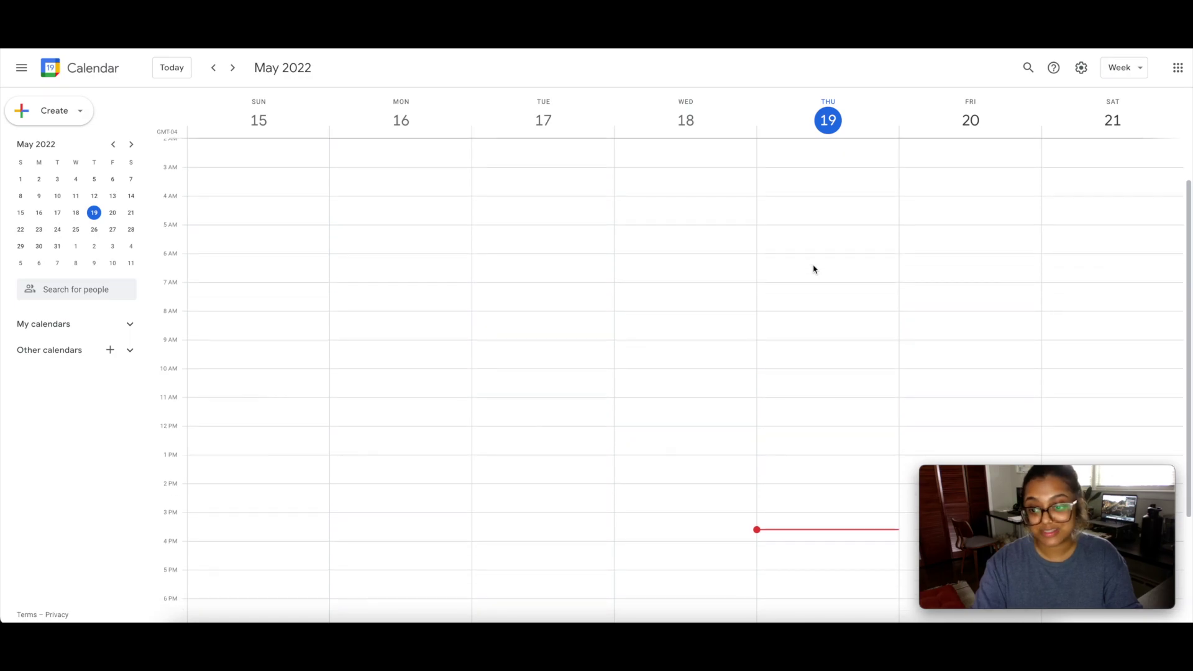
scroll(814, 269, "up", 5)
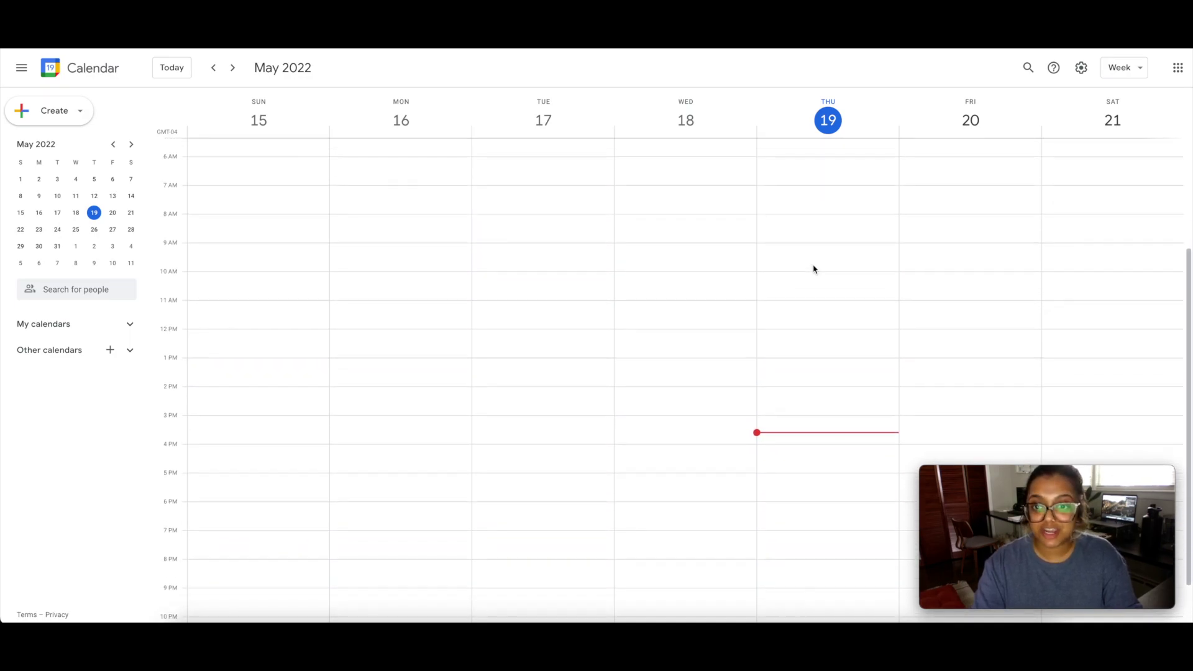
scroll(814, 269, "down", 3)
scroll(814, 269, "up", 3)
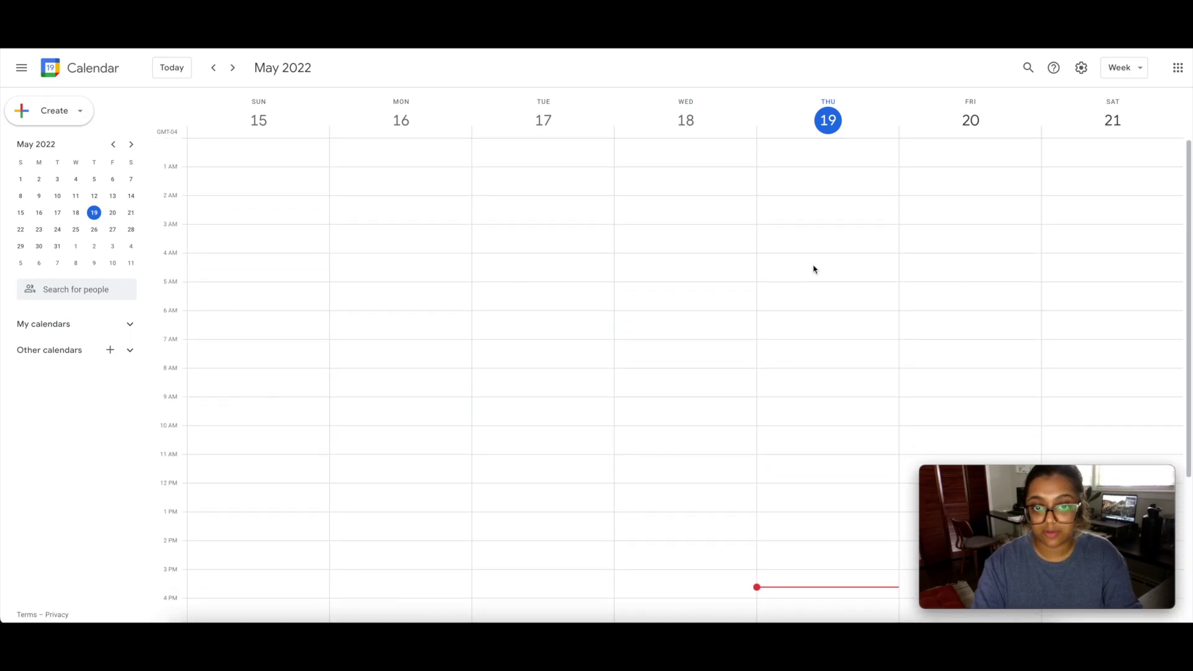
scroll(814, 269, "down", 3)
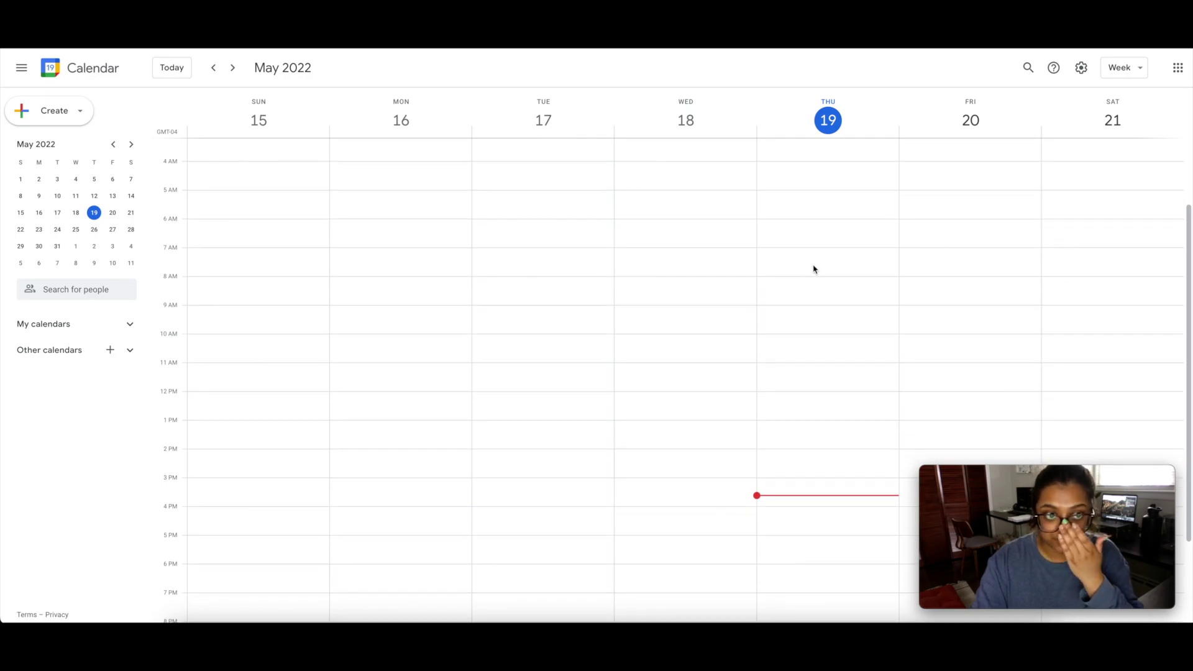
scroll(813, 270, "up", 2)
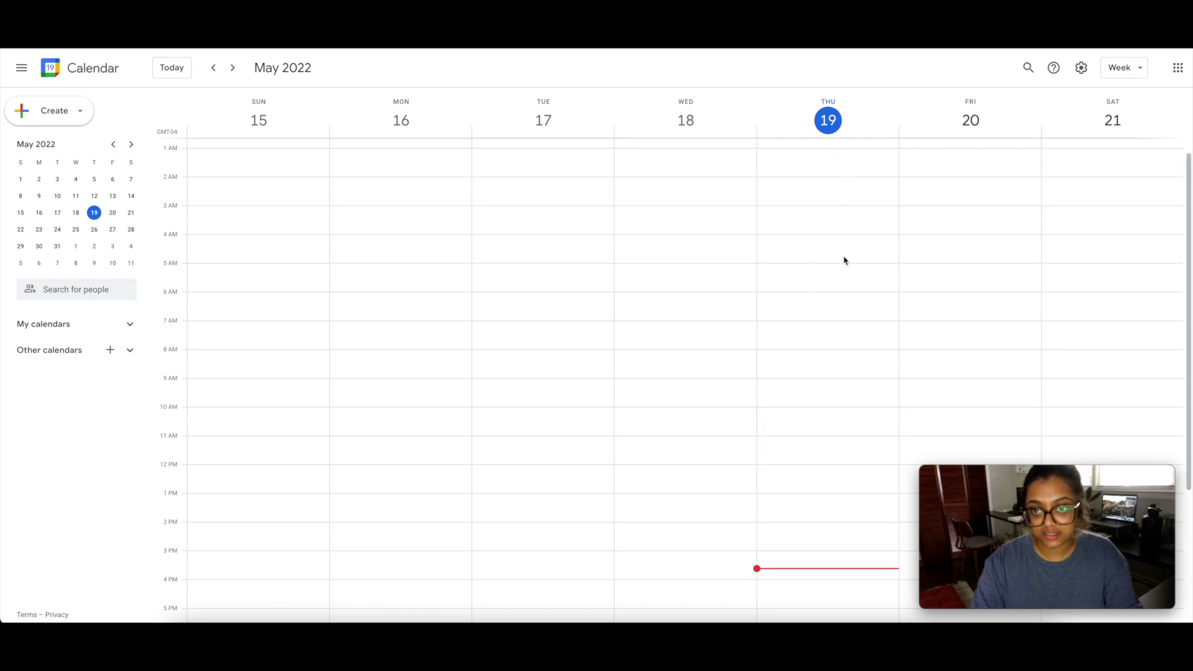
scroll(839, 261, "down", 3)
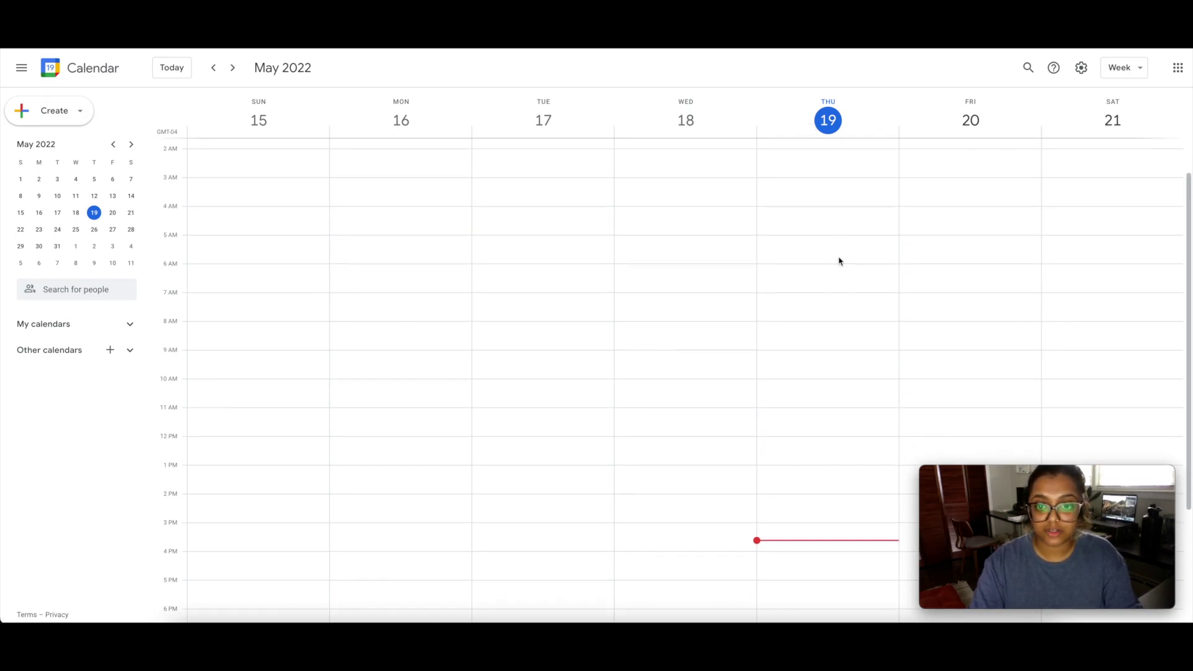
scroll(832, 320, "down", 1)
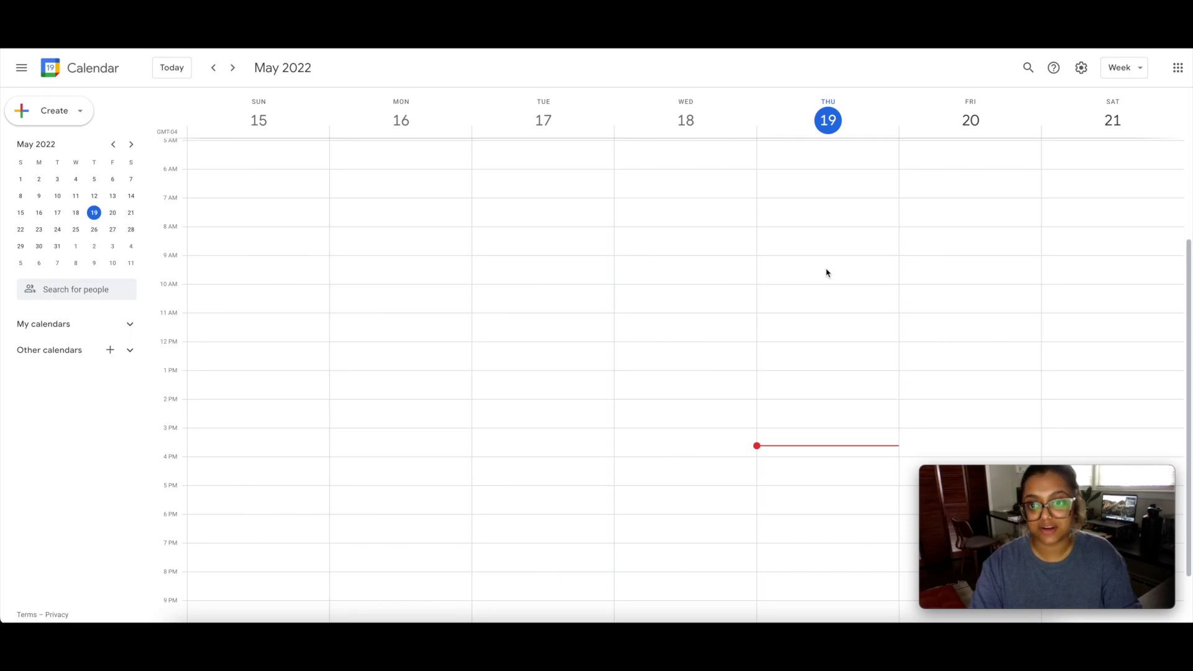
scroll(827, 280, "down", 1)
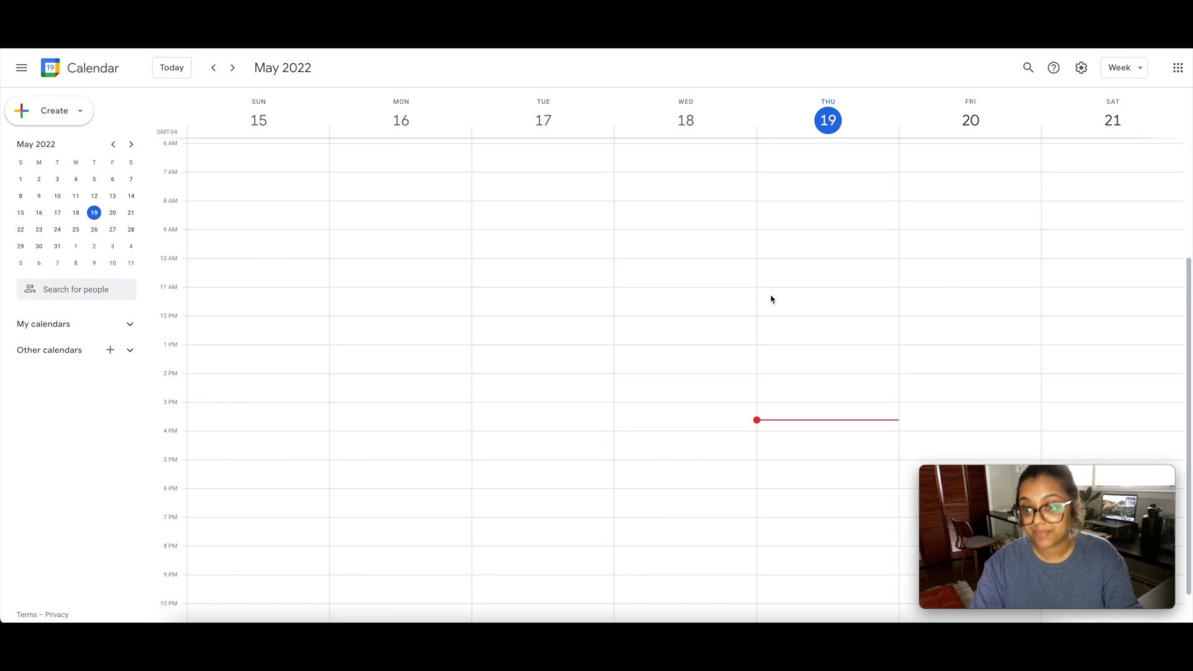
scroll(818, 277, "up", 2)
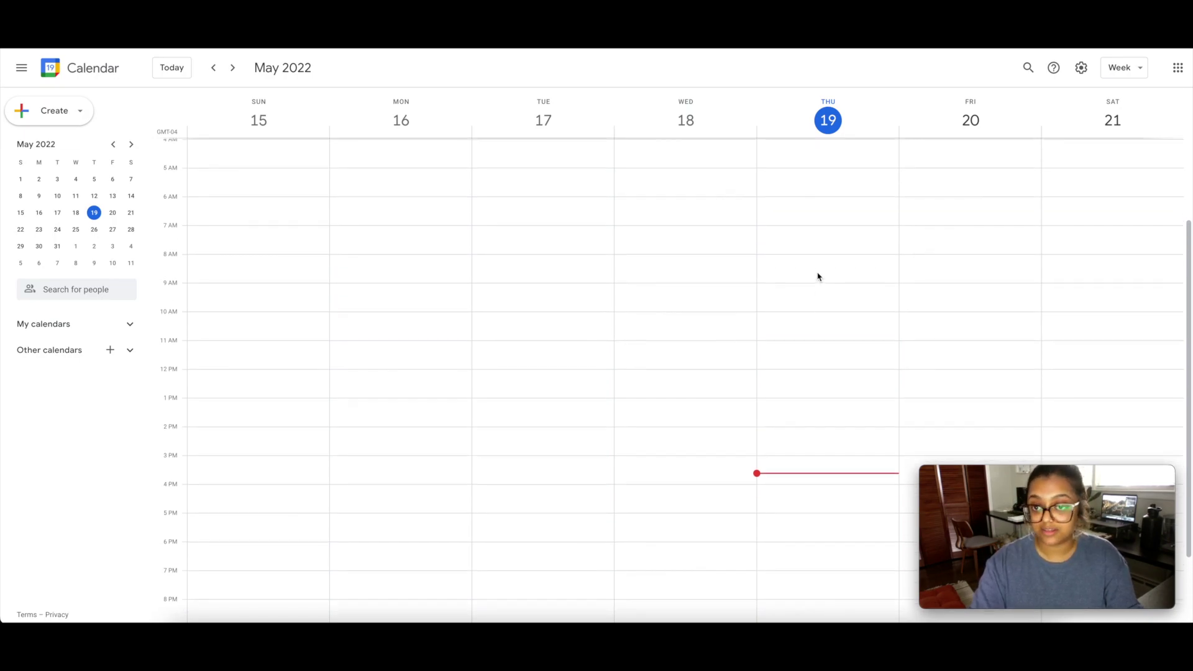
scroll(818, 276, "down", 2)
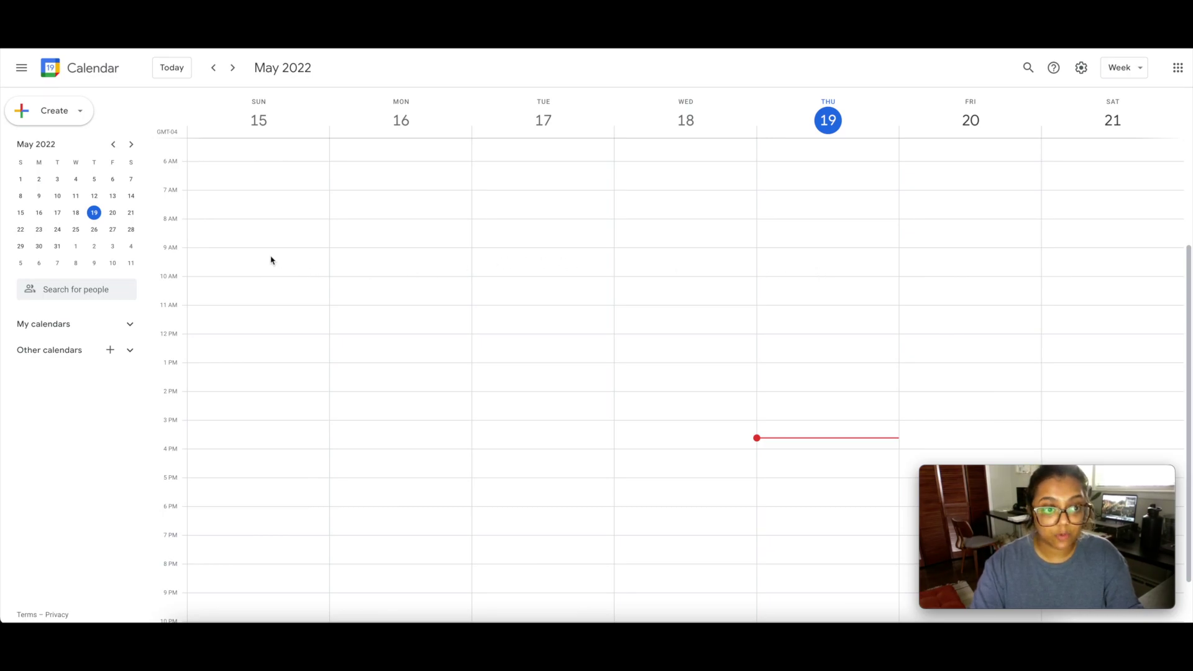
left_click(800, 264)
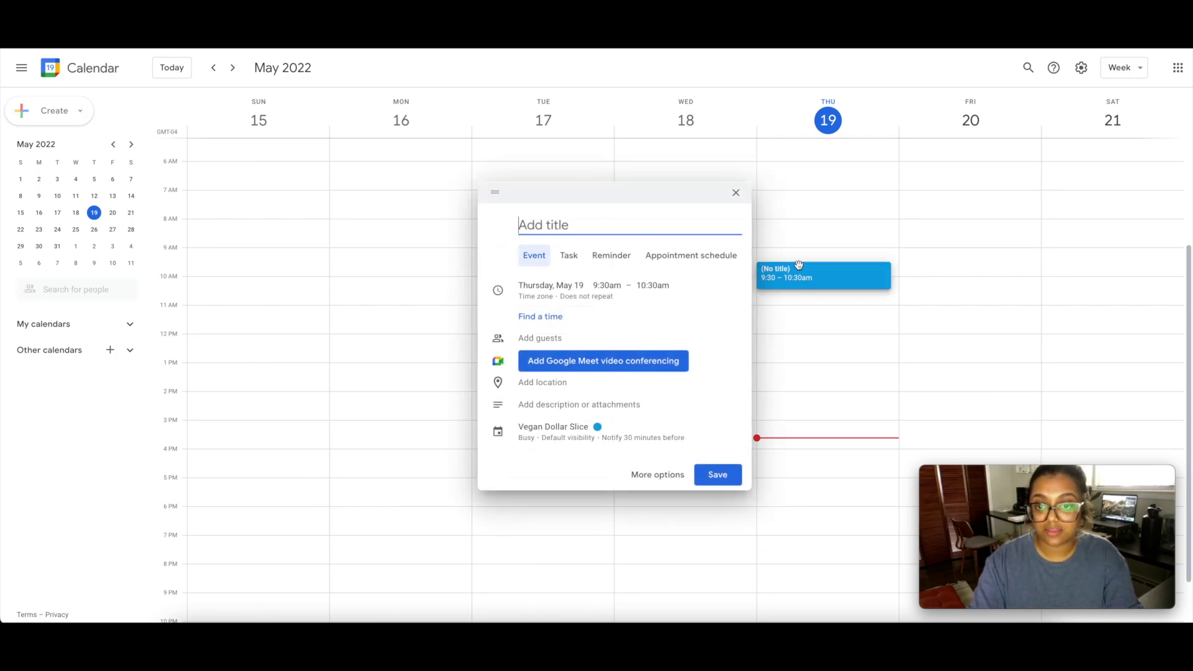
left_click(831, 208)
left_click(839, 208)
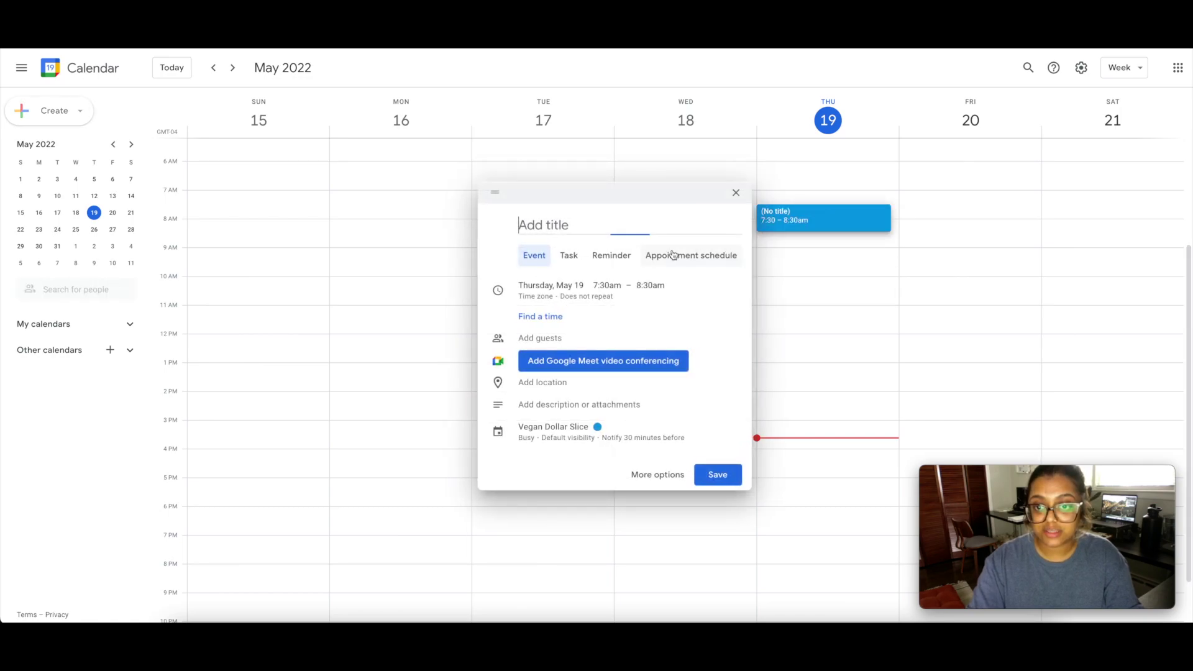
left_click(338, 225)
left_click(365, 221)
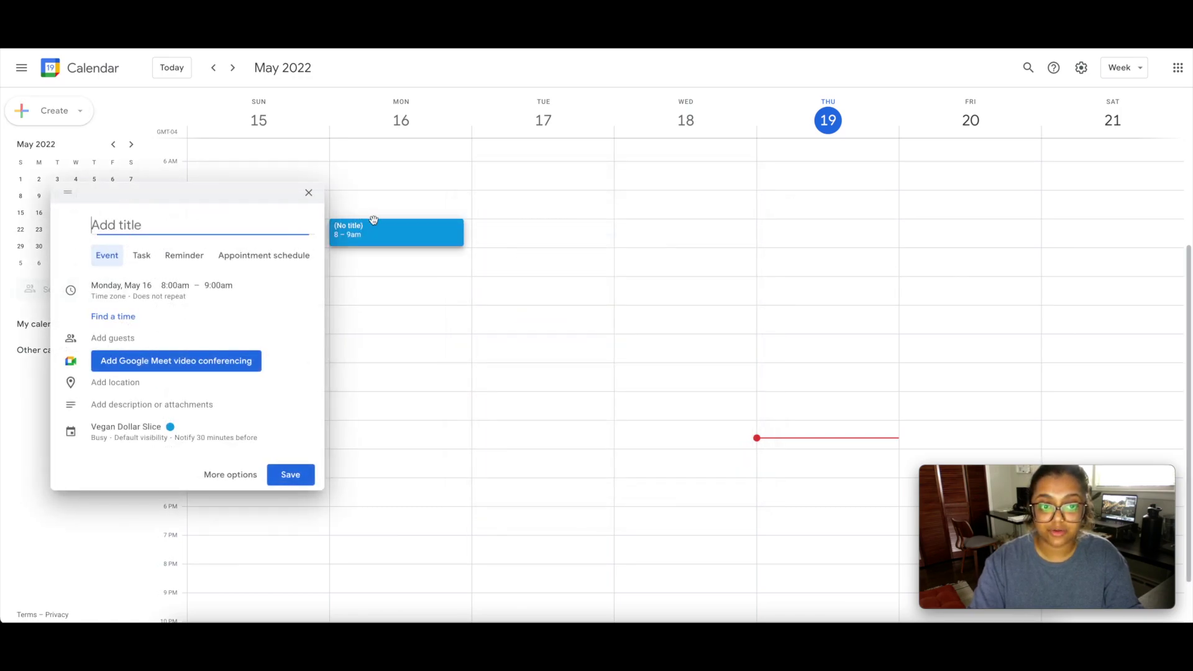
left_click(568, 271)
left_click(568, 277)
left_click(647, 250)
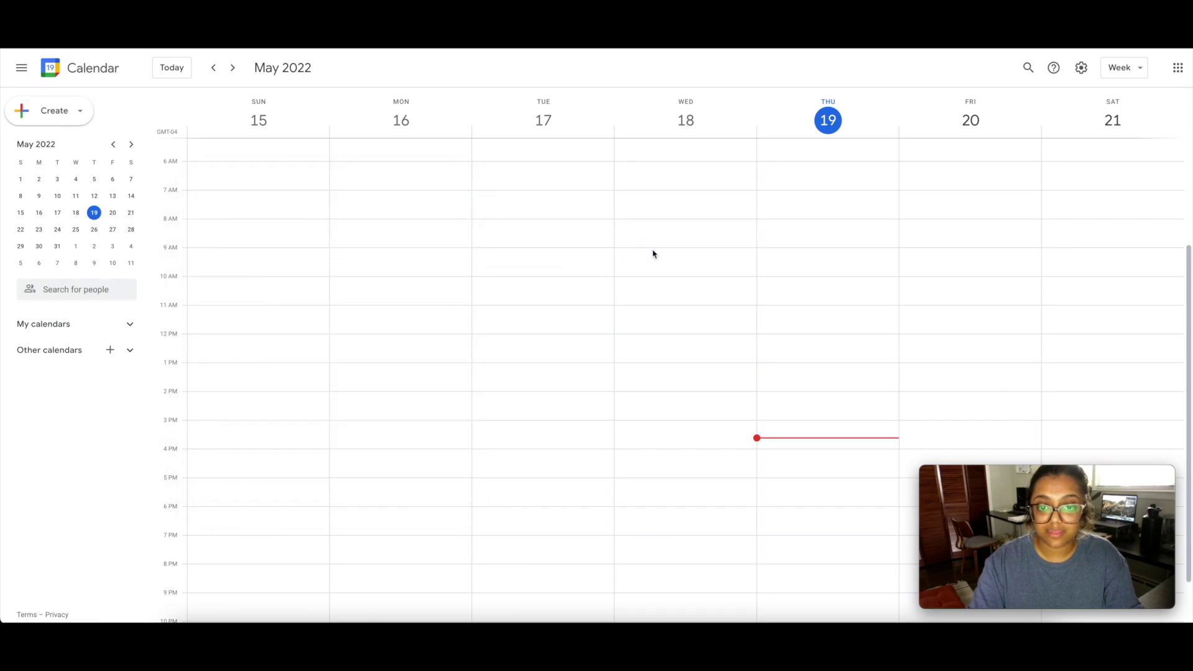
left_click(774, 262)
left_click(864, 368)
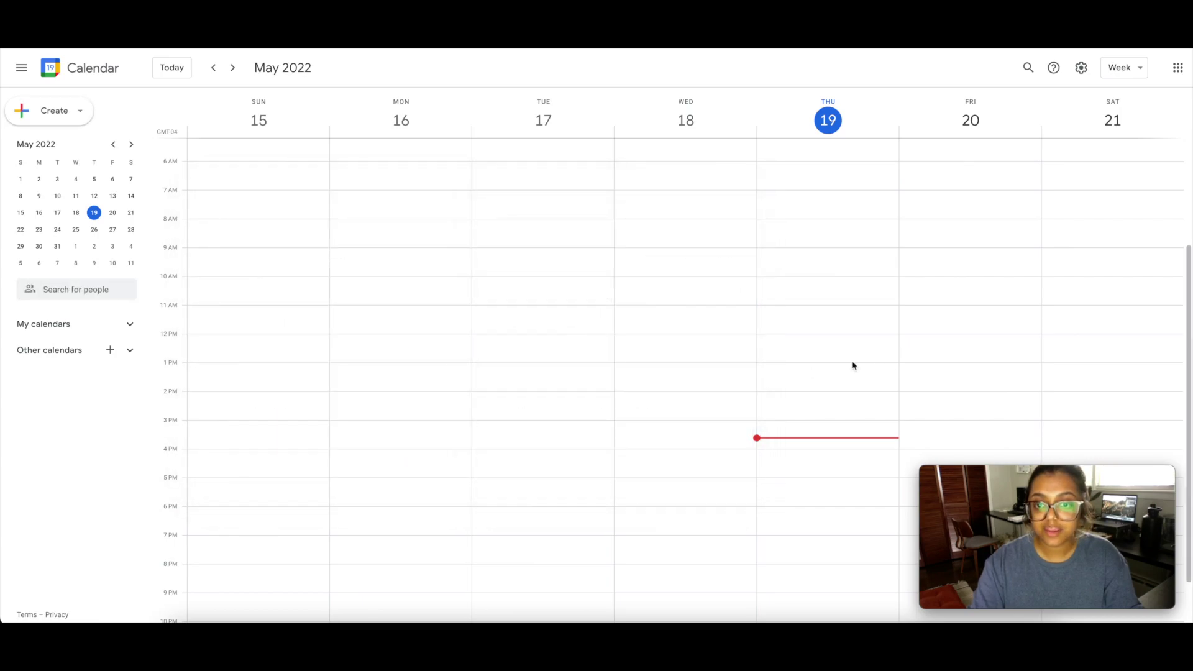
left_click(941, 244)
left_click(928, 274)
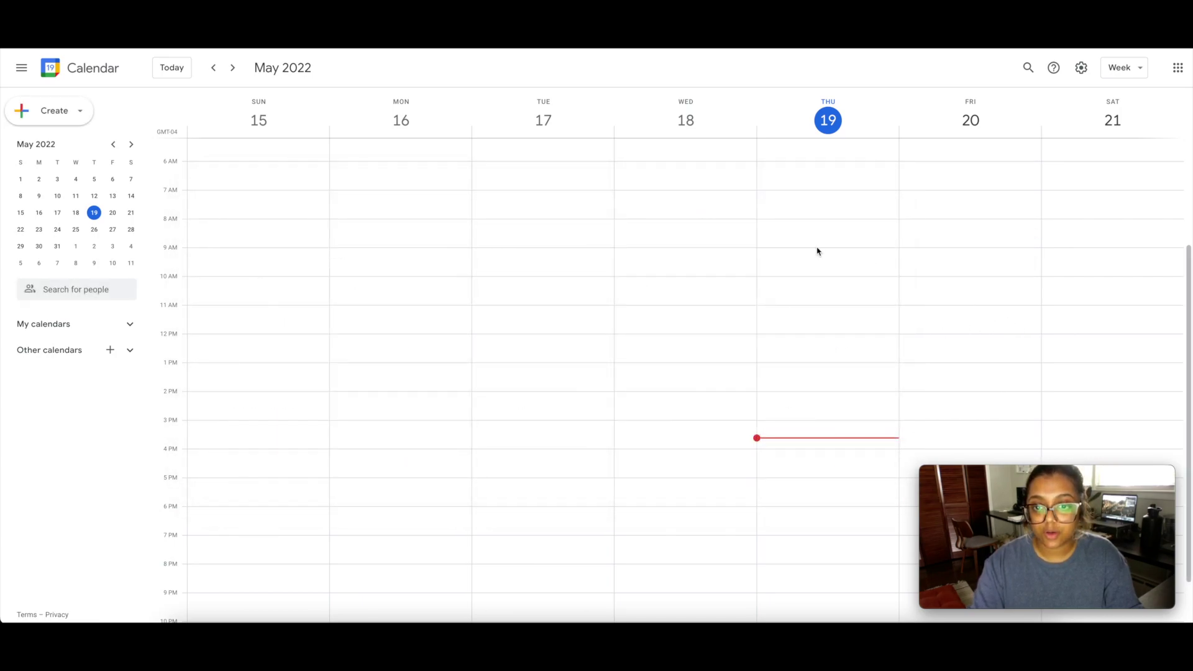
- Start a new event at 9:30am on Thursday, May 19, with full options and title it "Finalize Newsletter"
left_click(799, 269)
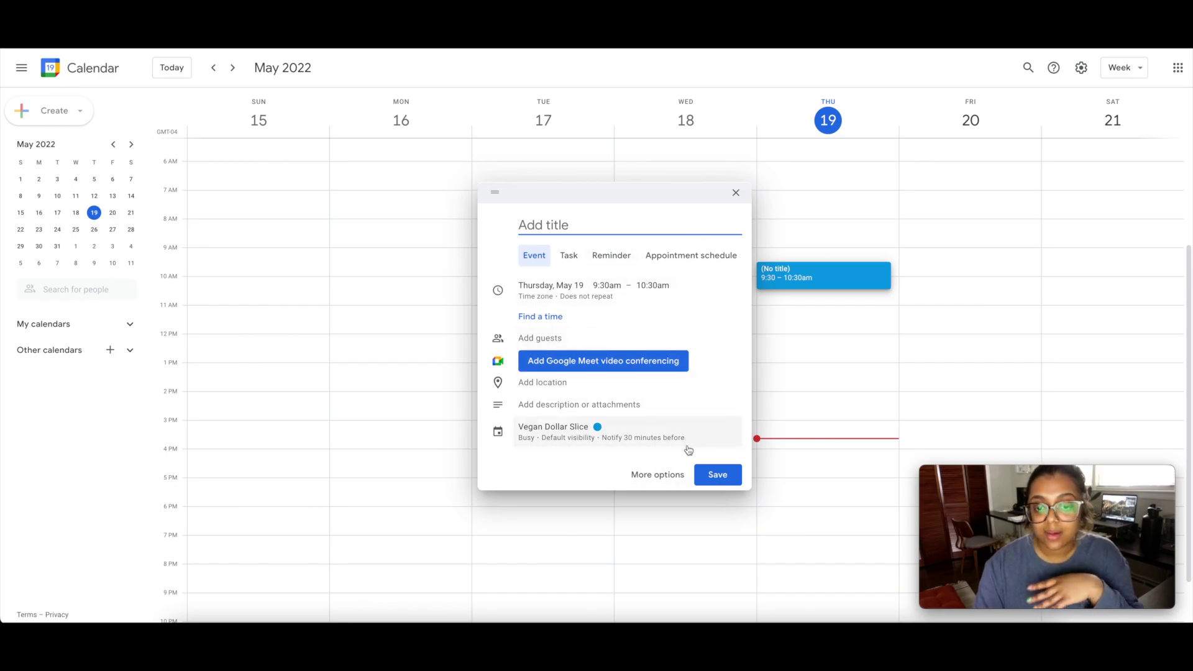
left_click(660, 478)
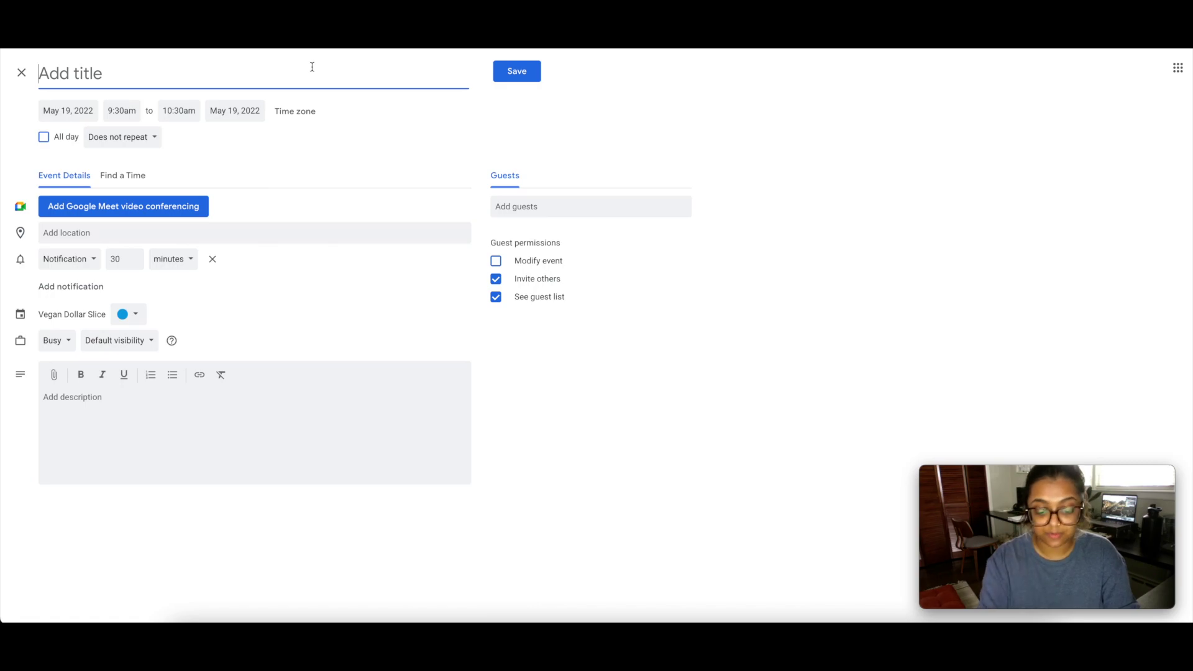
type("Finalize ")
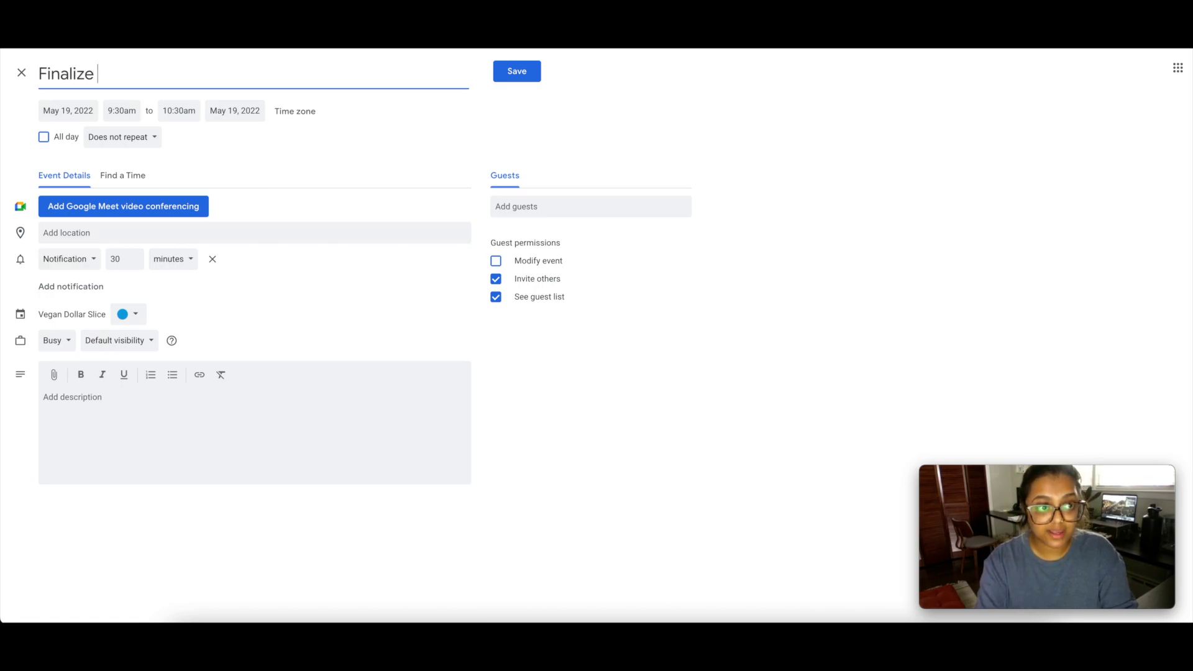
type("Newsletter")
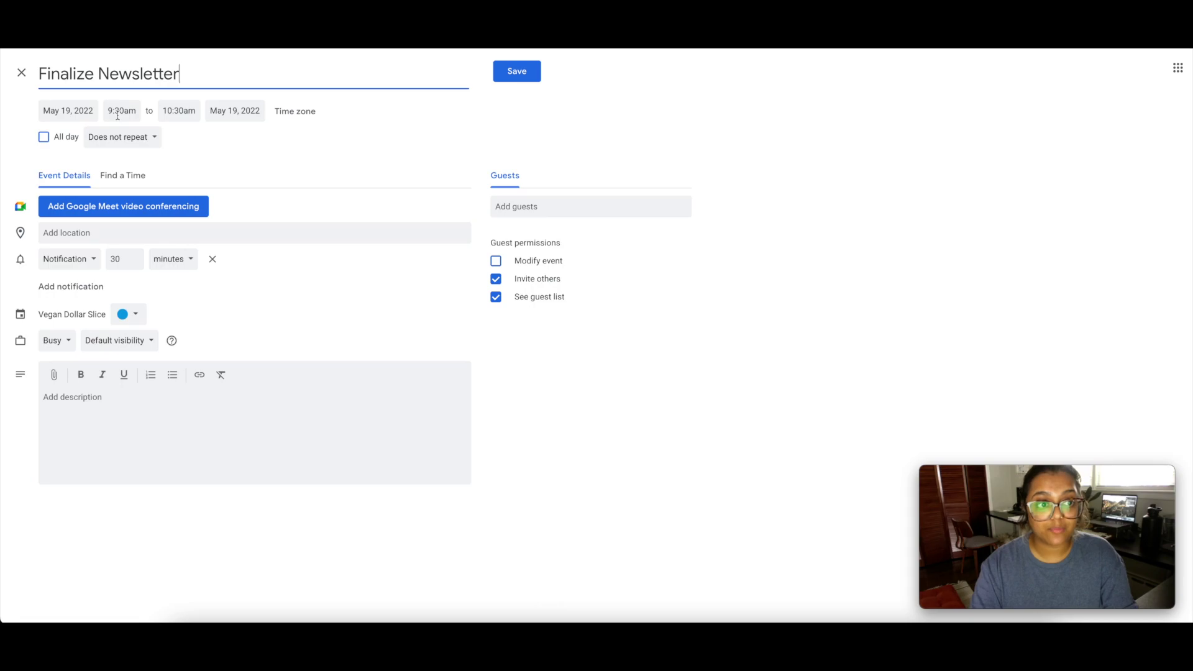
- Set the Finalize Newsletter event to end at 10:00am and its notification to 15 minutes before
left_click(179, 111)
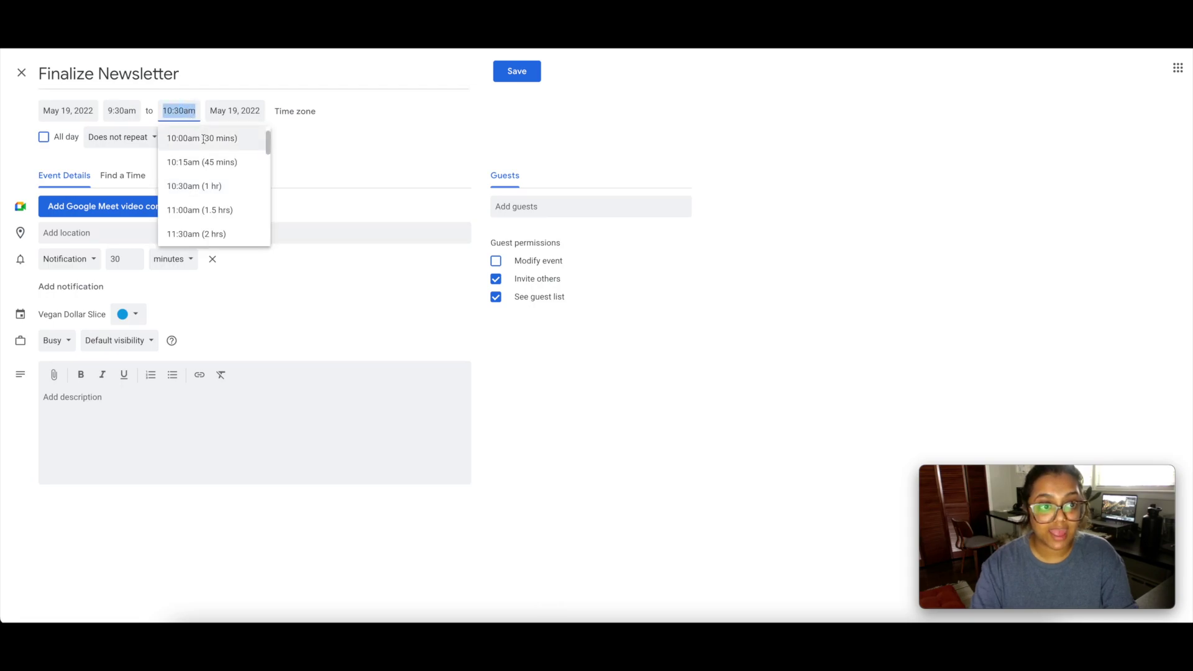
left_click(204, 141)
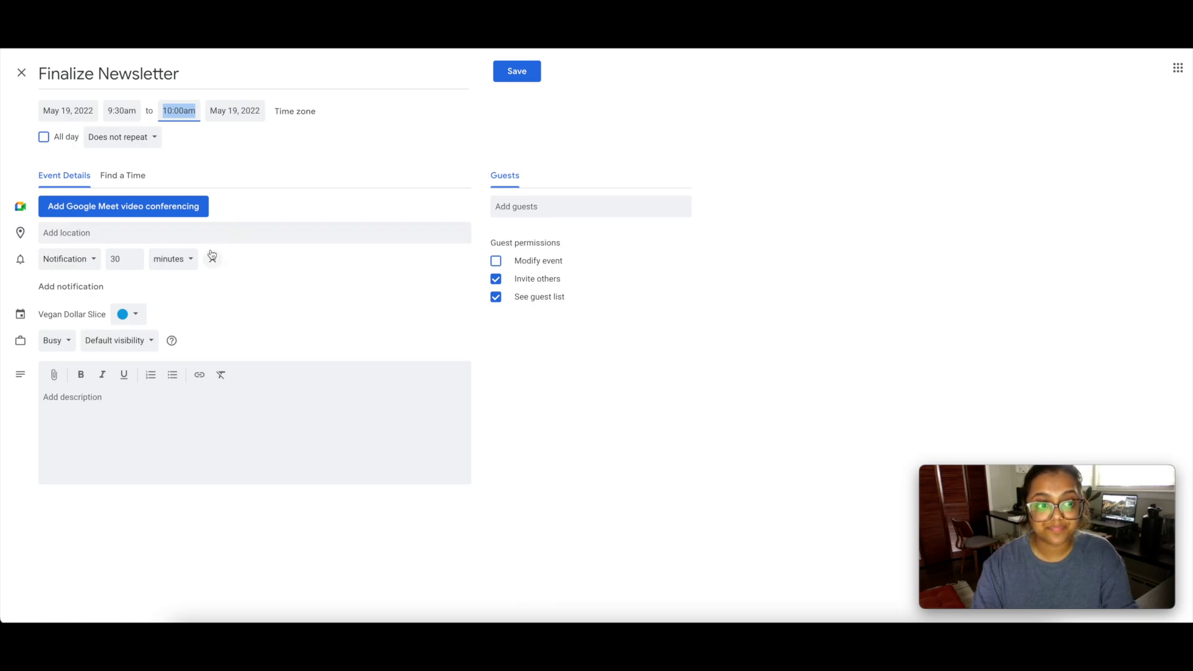
left_click(121, 259)
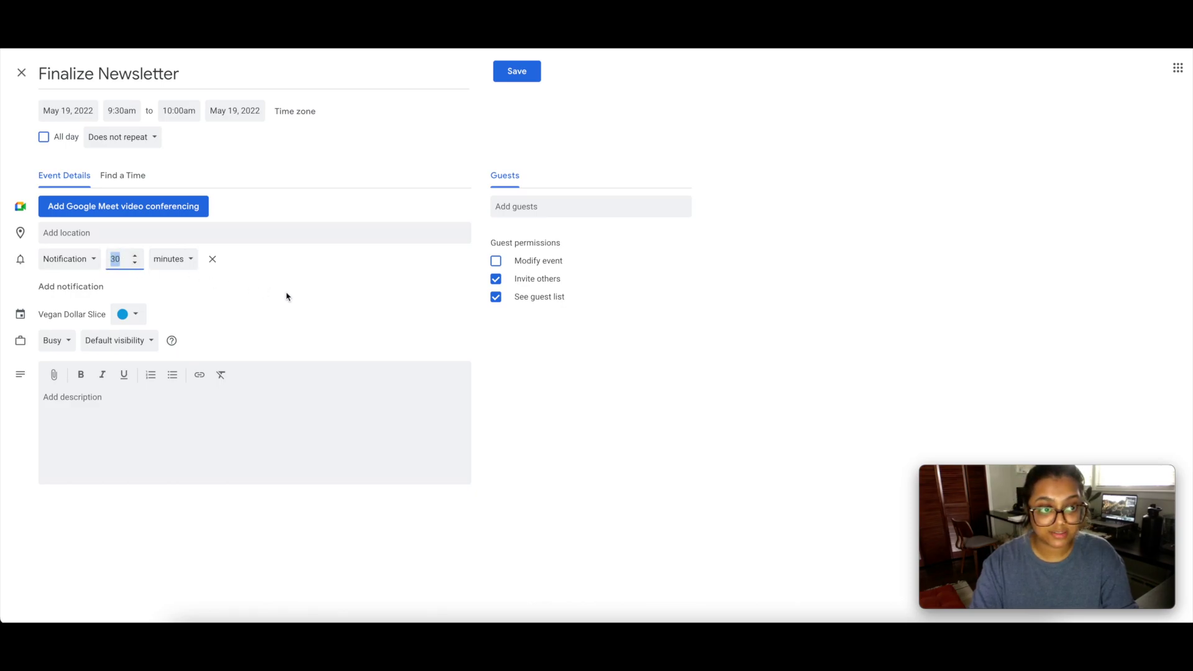
type("15")
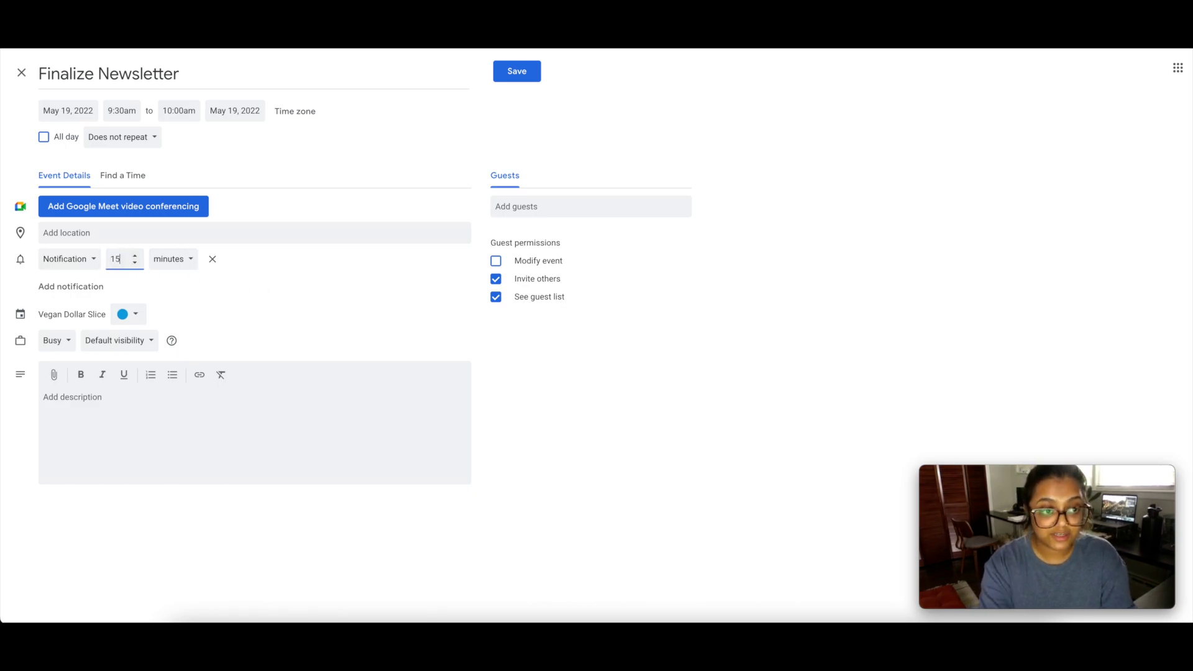
left_click(274, 277)
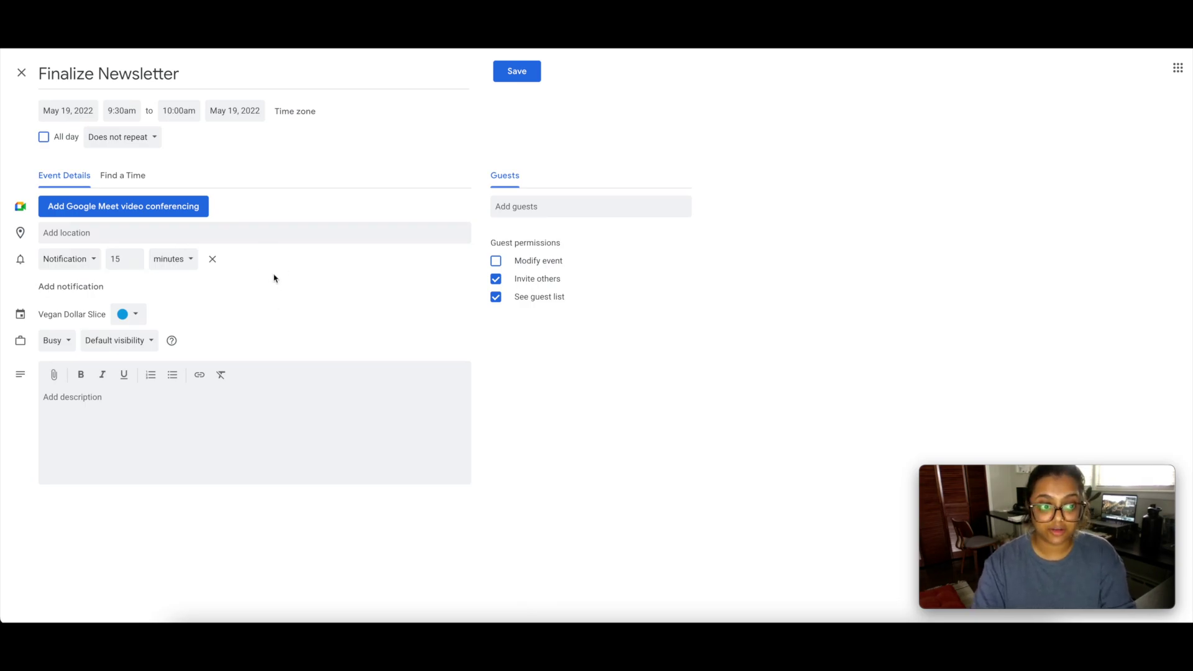
left_click(136, 66)
left_click(205, 72)
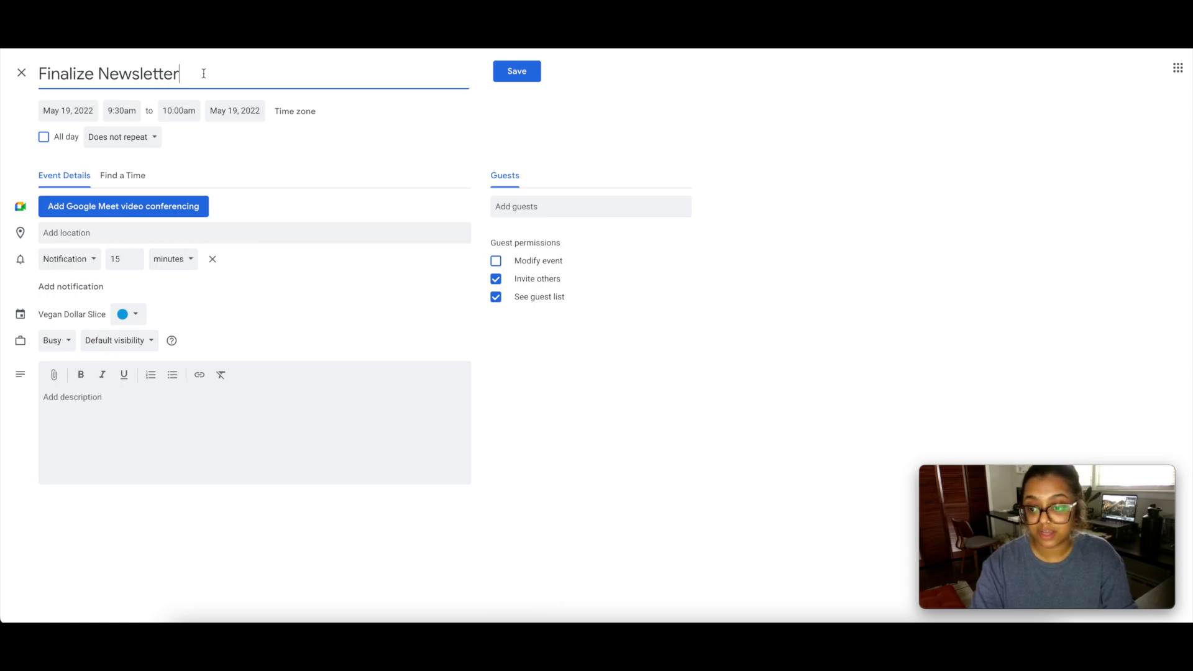
left_click(123, 113)
key("Tab")
left_click(111, 110)
key("Tab")
left_click(383, 150)
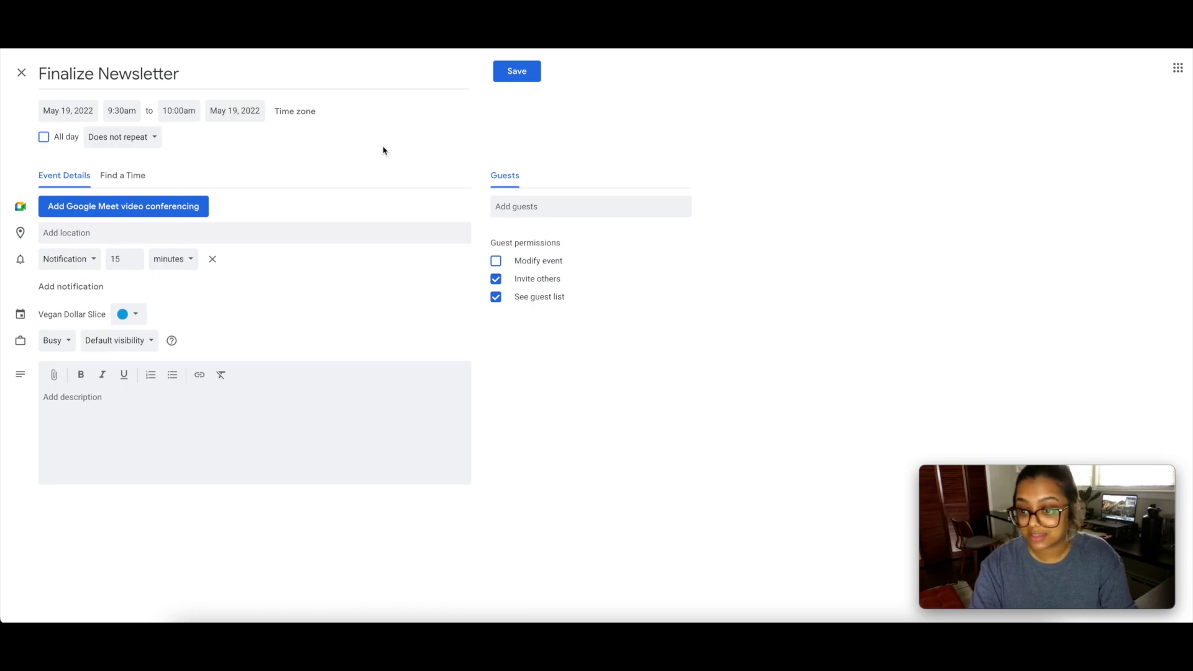
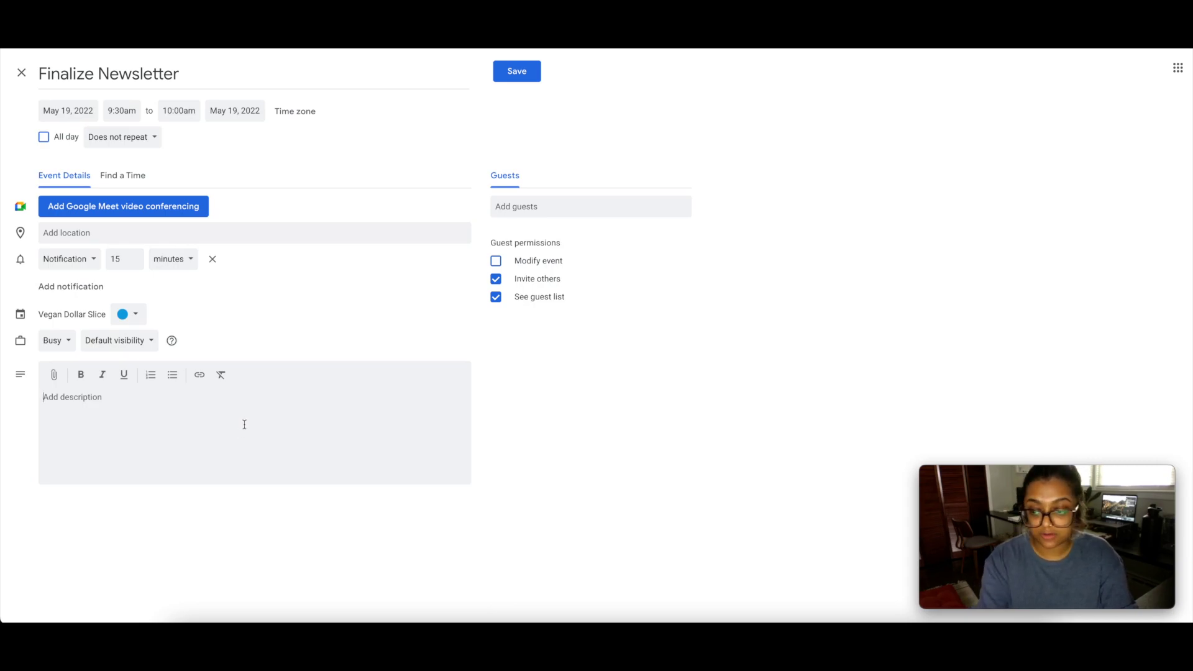
- Add the description lines "- proofread" and "- copy links for link in bio" to the event, and save it
type("-")
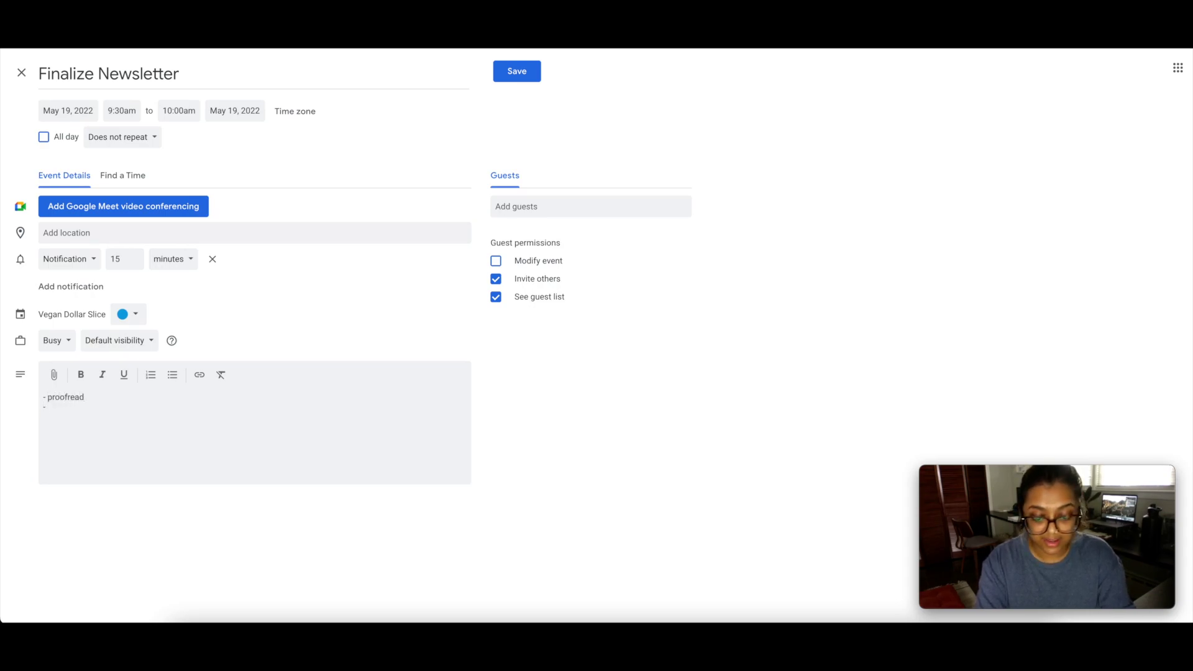
type("proofread")
key("Return")
type("- copy links for link in bio")
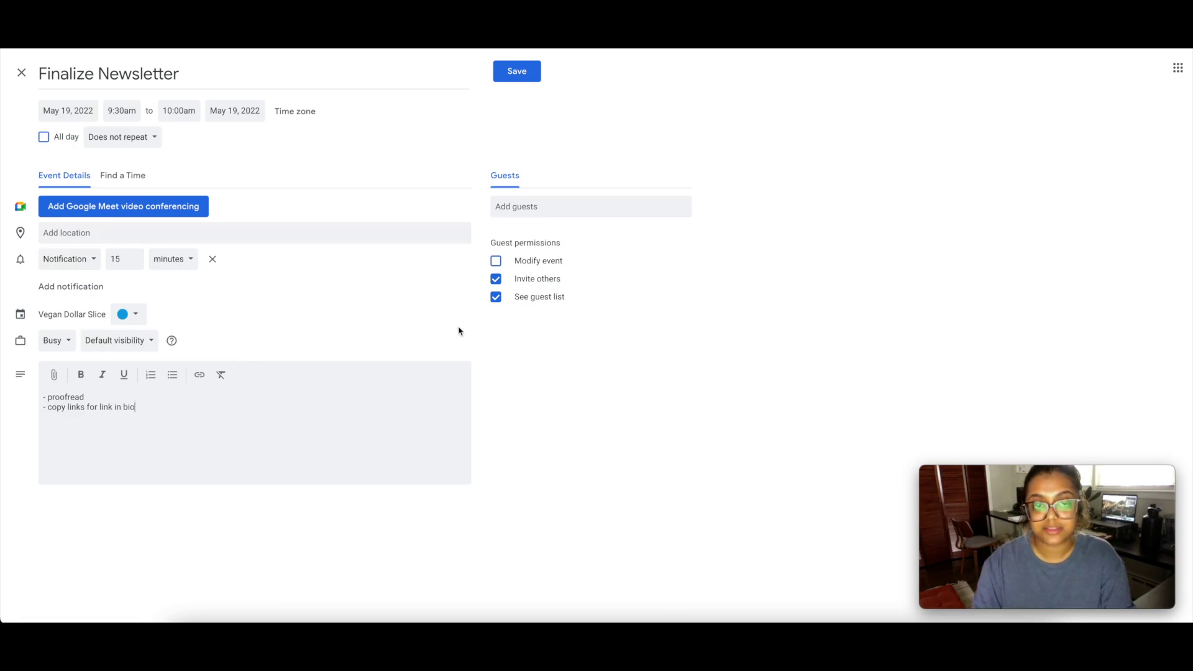
left_click(525, 73)
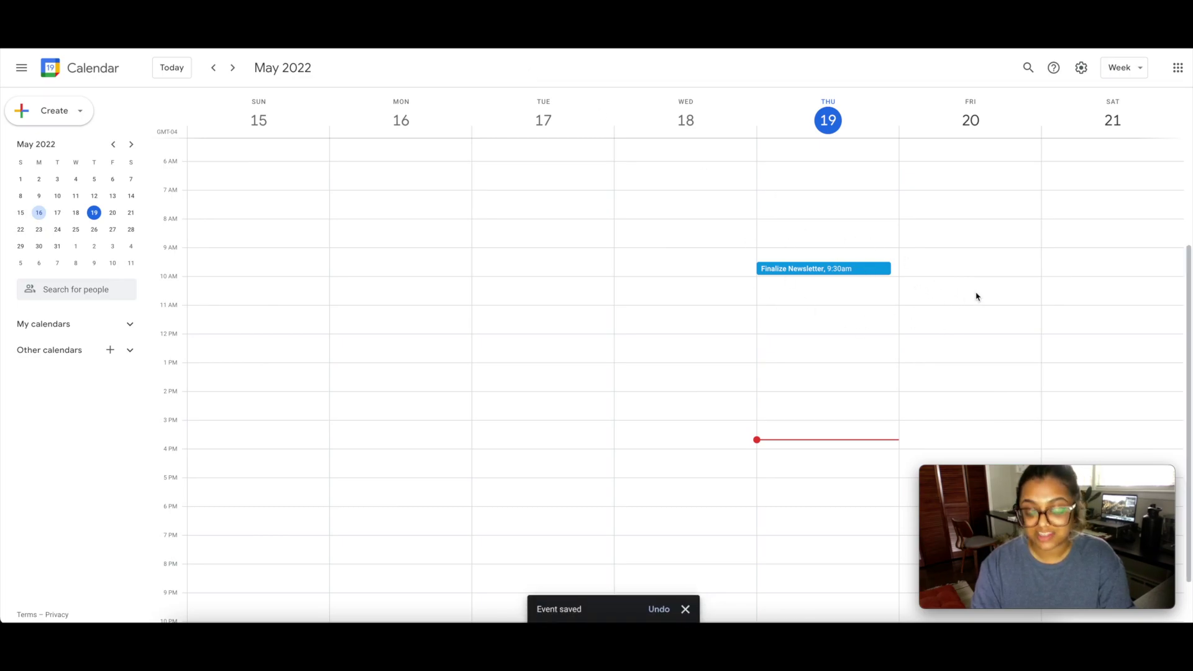
- Edit the saved Finalize Newsletter event to use the Flamingo color, save it, and dismiss the color tip
scroll(976, 296, "down", 1)
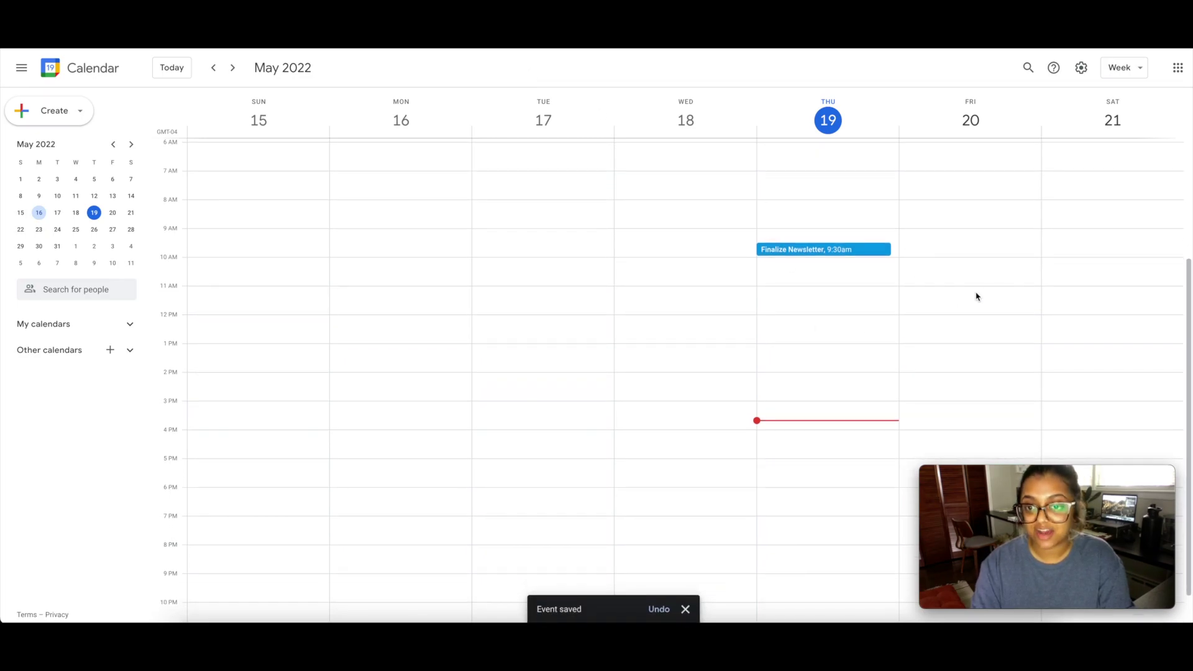
left_click(849, 250)
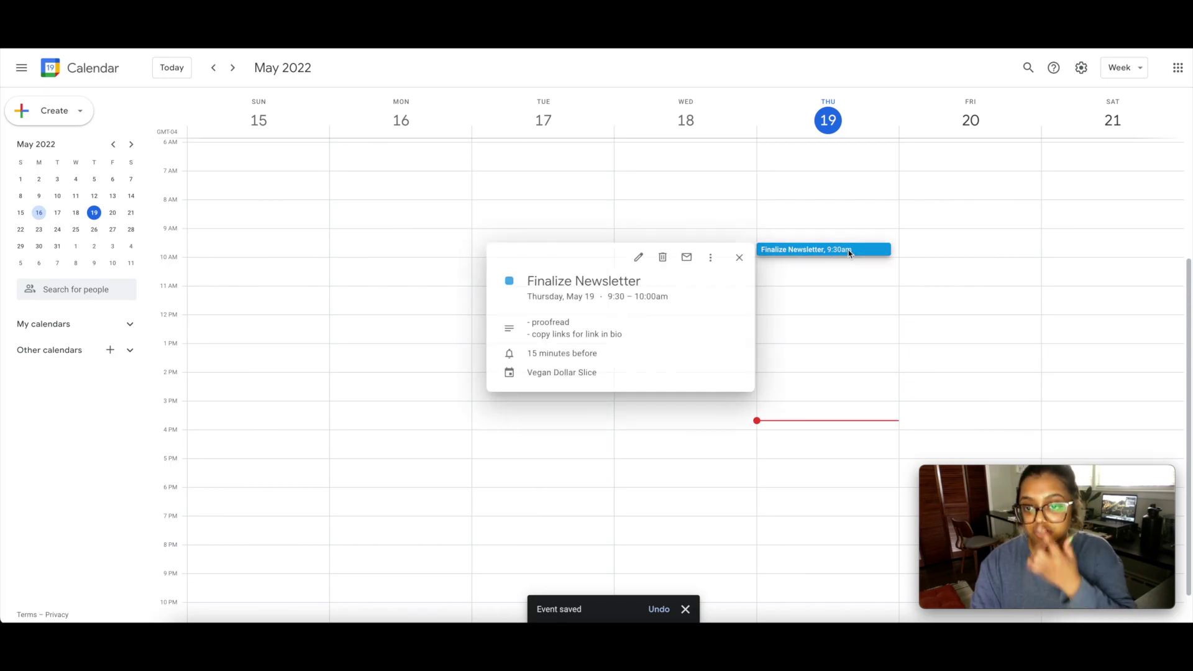
left_click(635, 257)
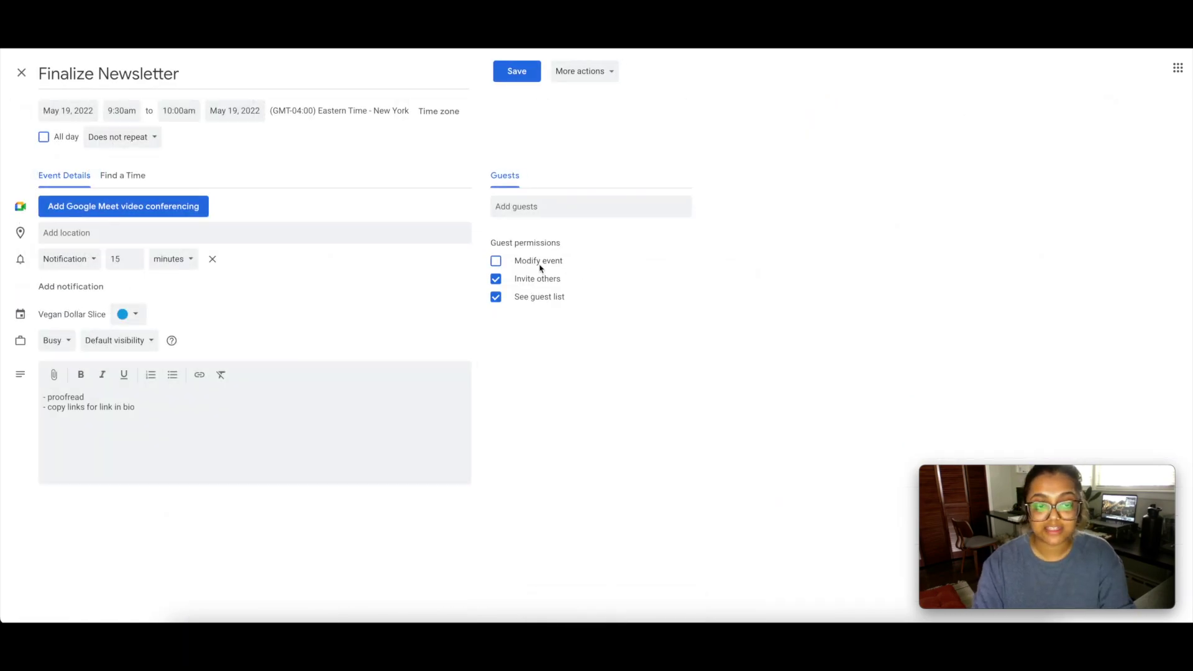
left_click(135, 316)
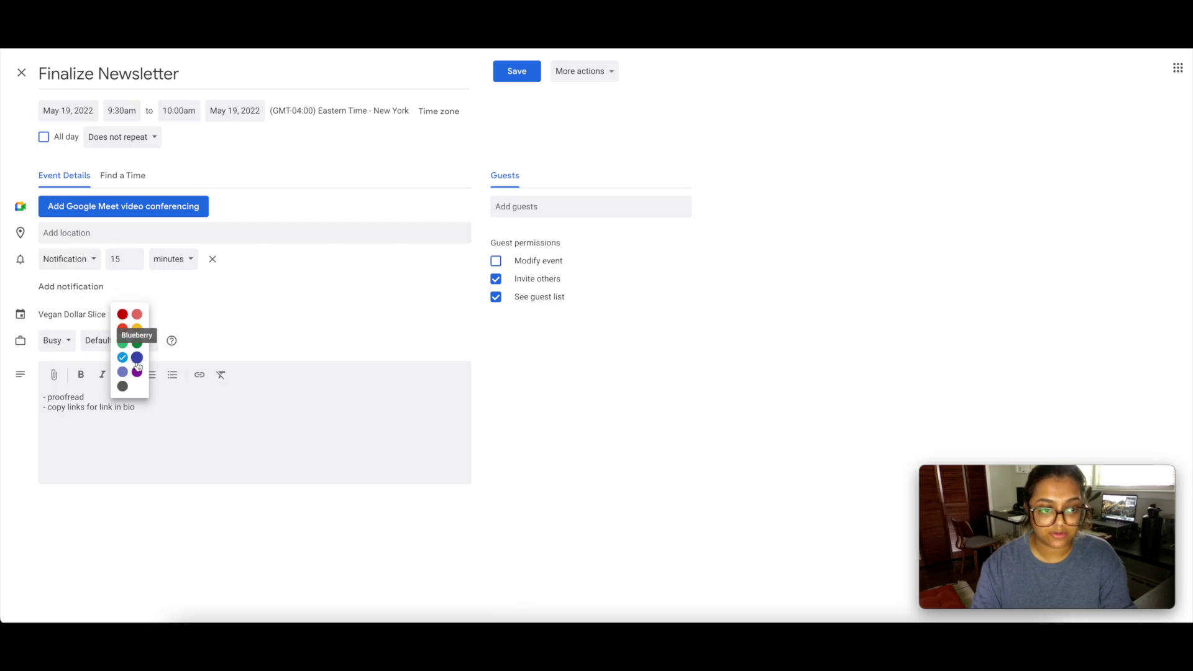
left_click(136, 314)
left_click(508, 73)
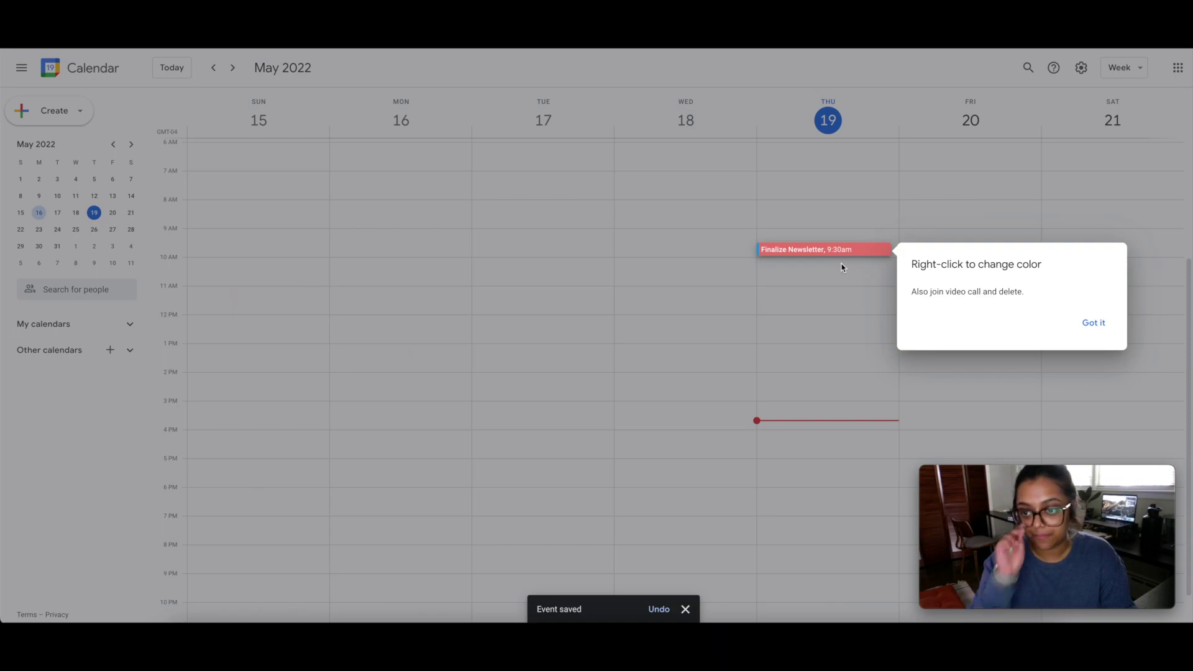
left_click(1094, 323)
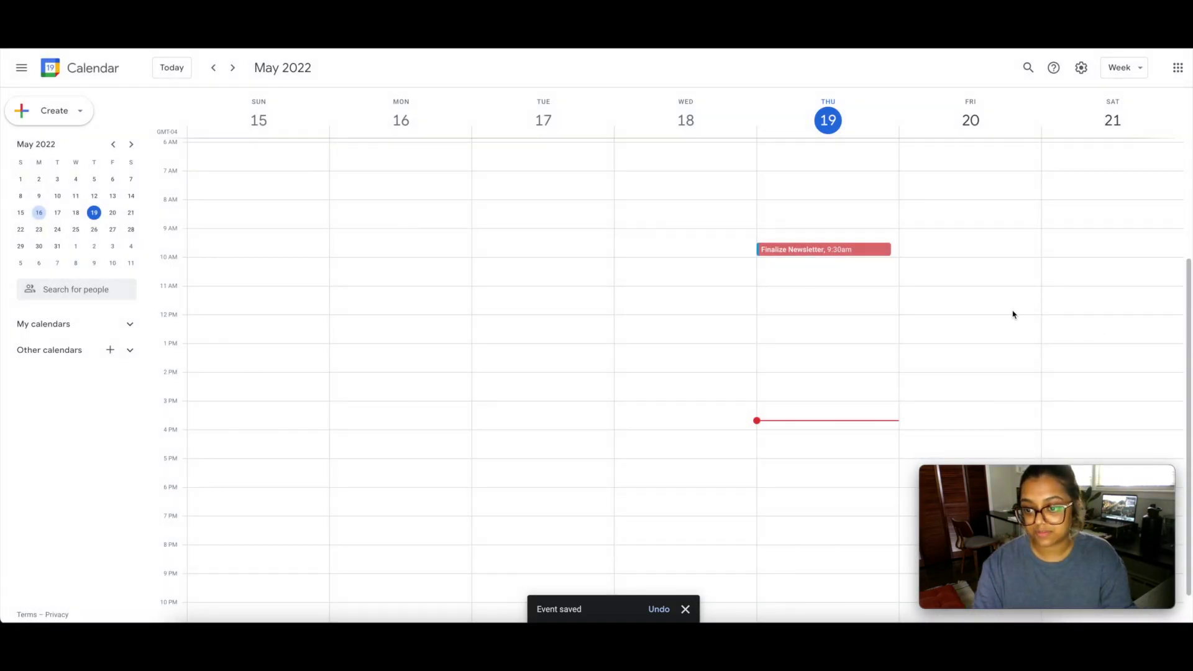
- Start a second event on Thursday, May 19 from 10:00am to 11:00am with full options, titled "Post Newsletter"
left_click(821, 271)
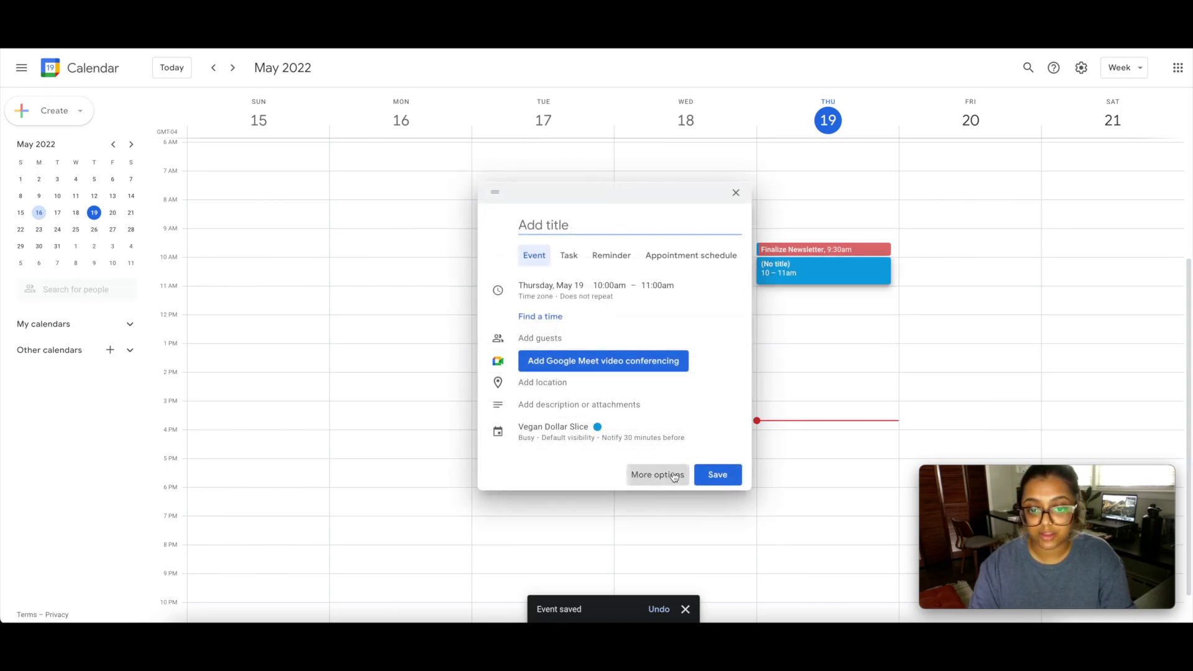
left_click(675, 477)
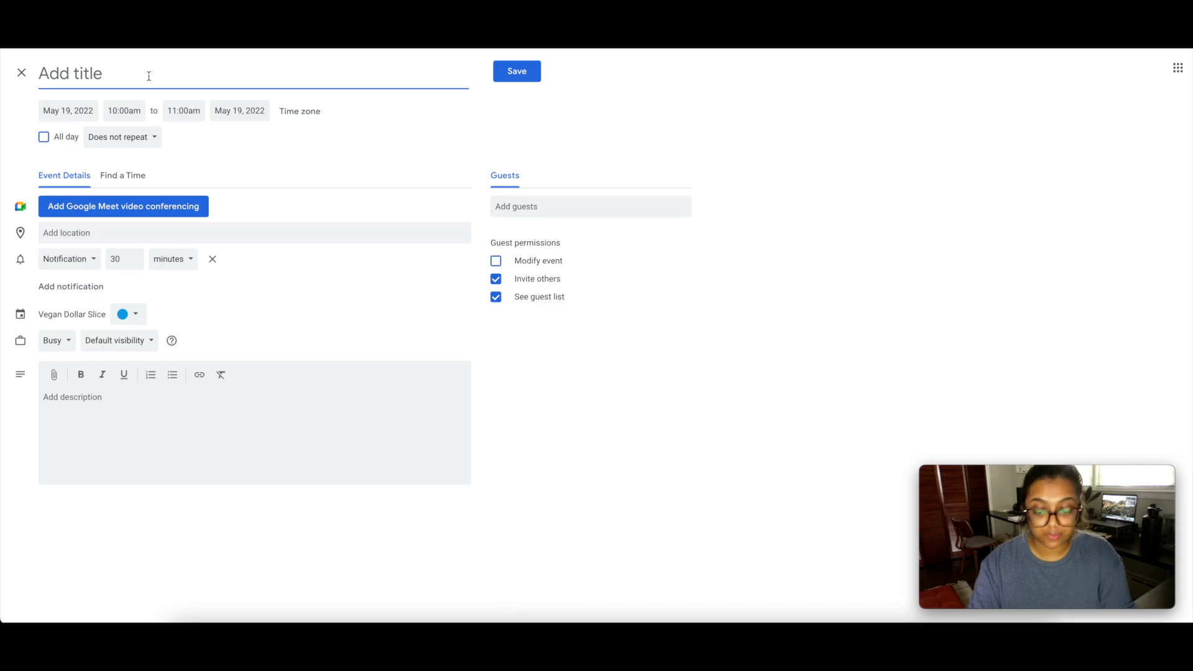
type("Post Newle")
key("BackSpace")
key("BackSpace")
type("sletter")
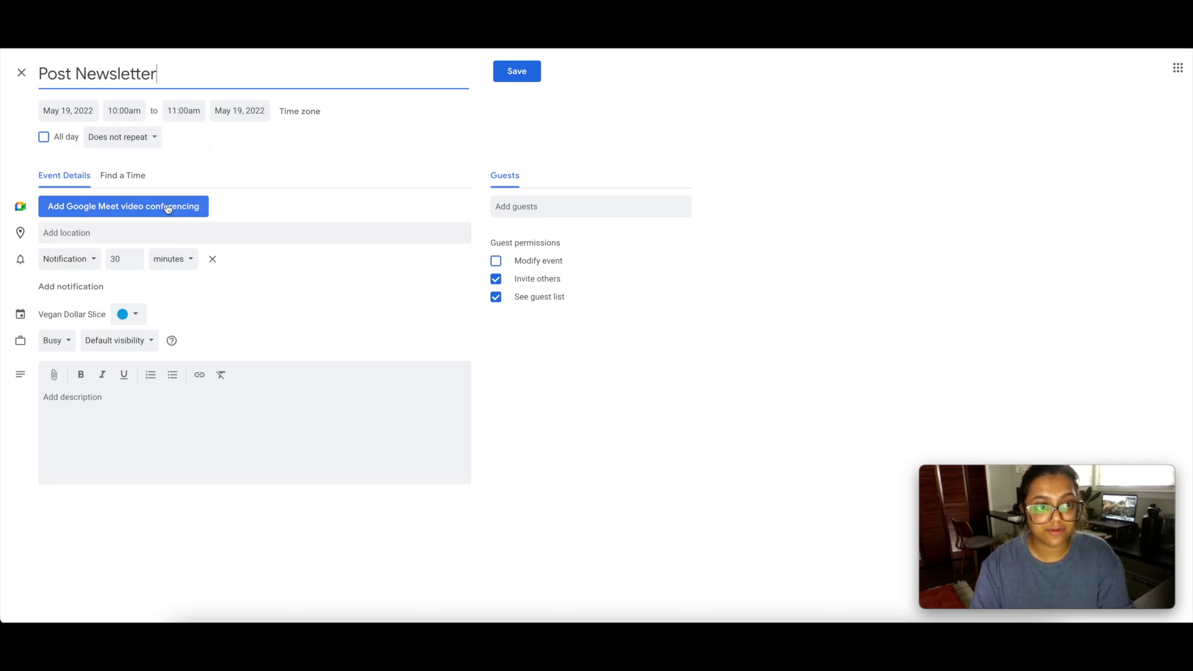
- Set the Post Newsletter event's notification to 5 minutes and its color to Flamingo, and save the event
double_click(117, 259)
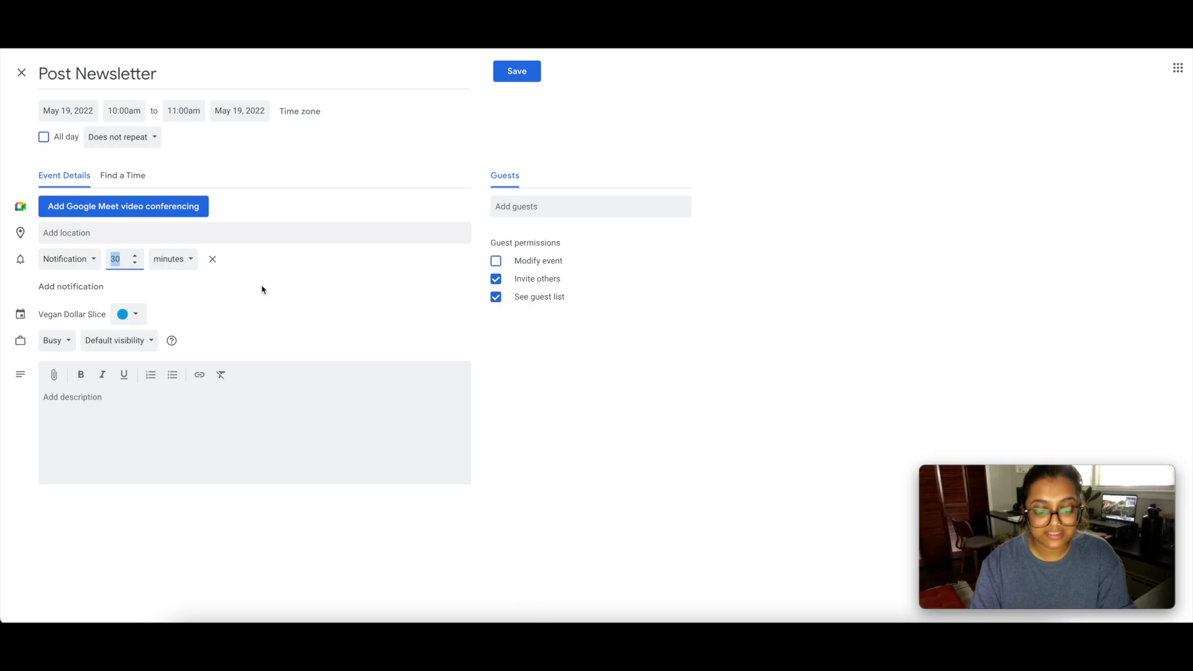
type("5")
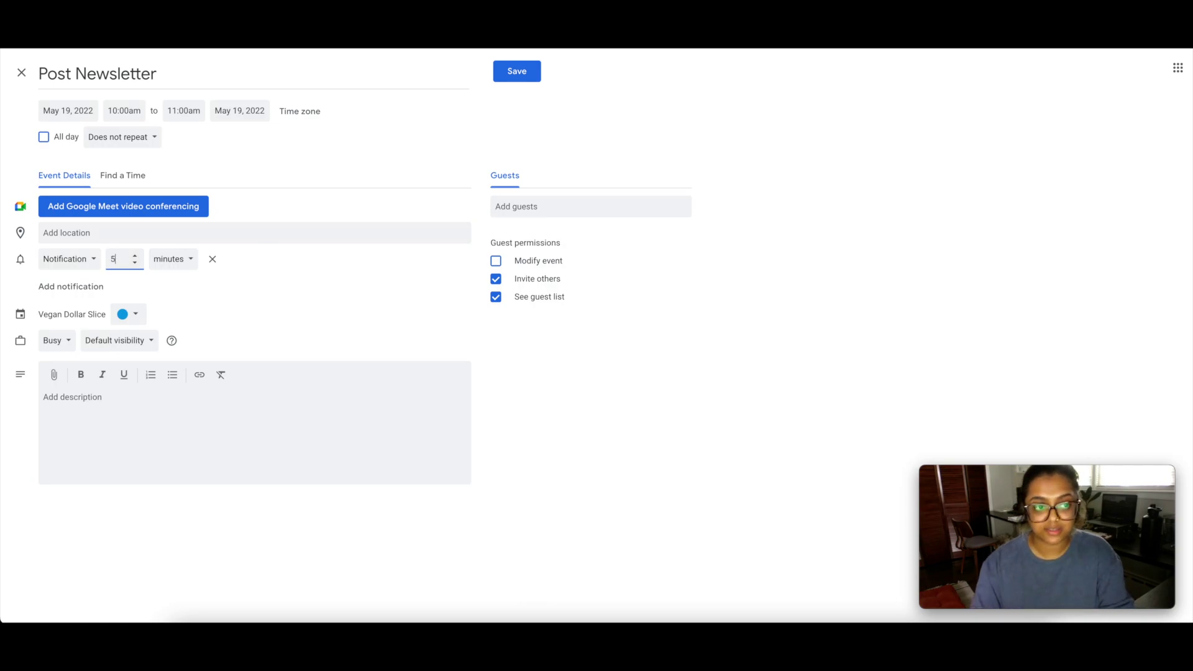
left_click(208, 284)
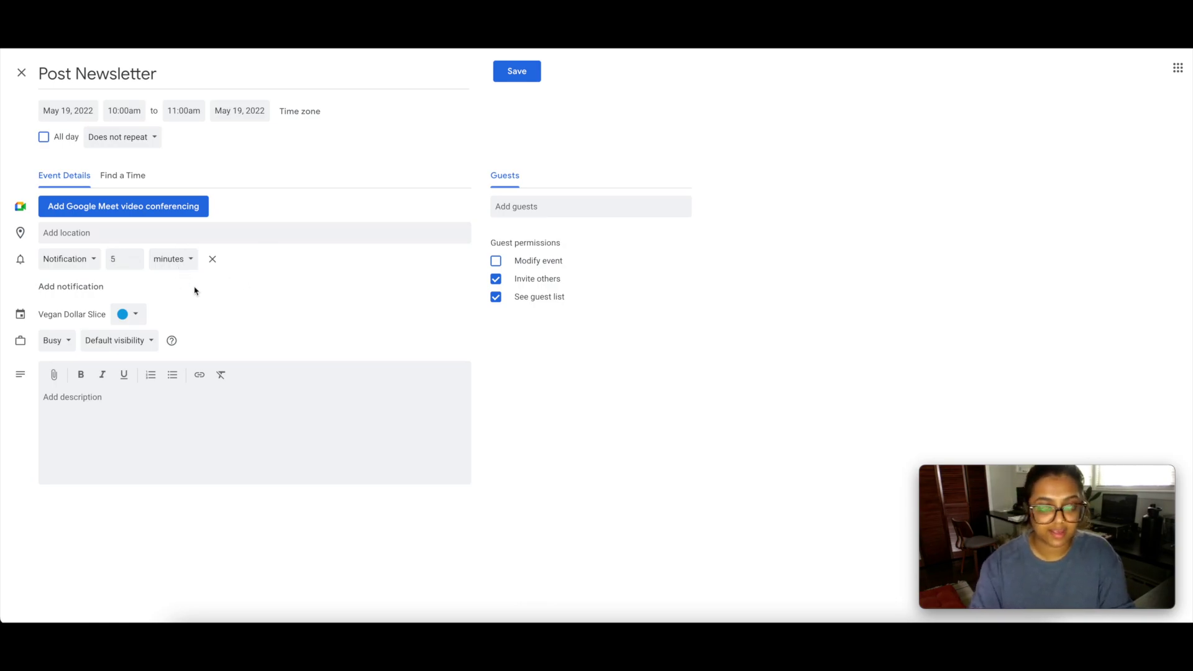
left_click(138, 318)
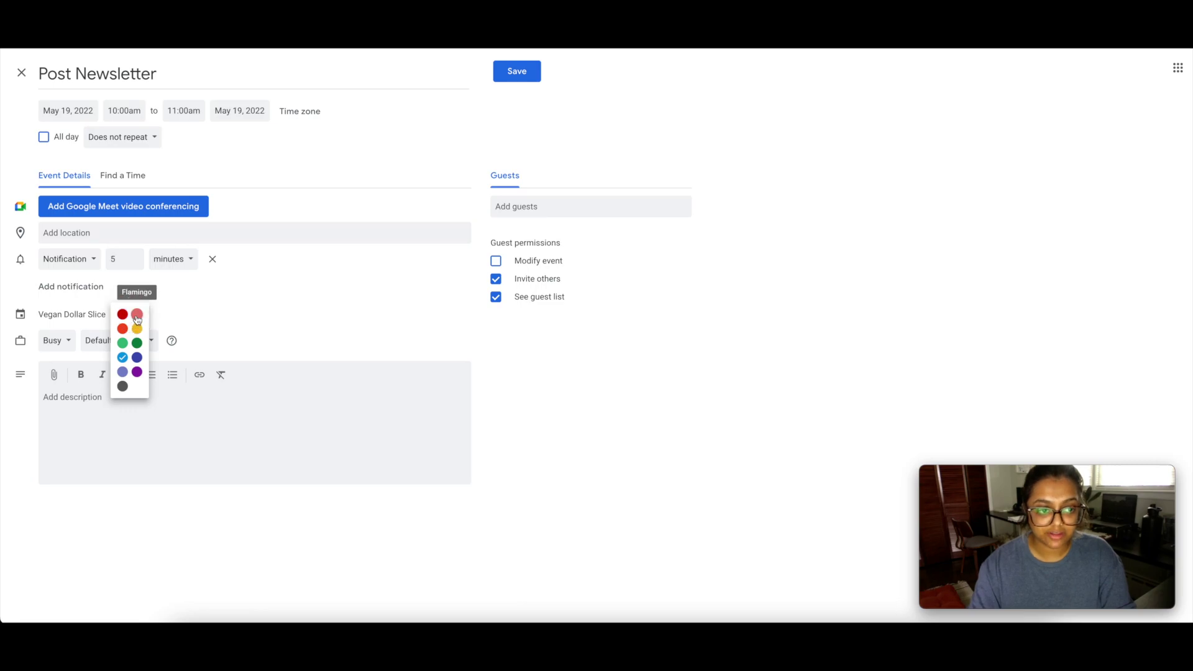
left_click(137, 315)
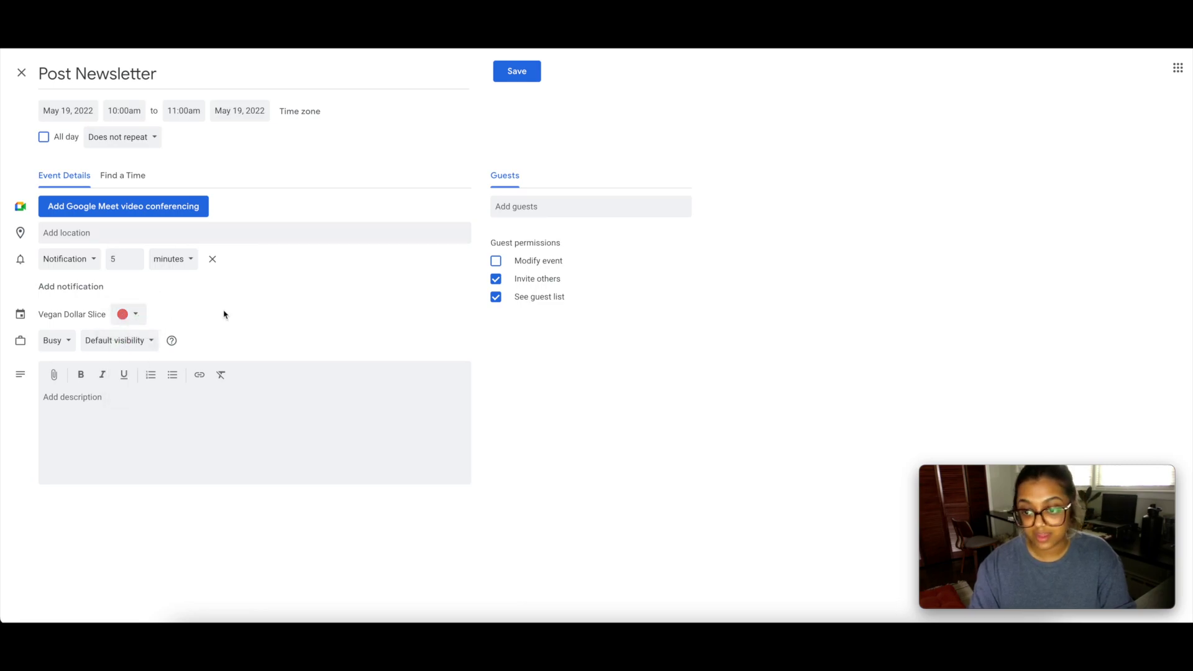
left_click(210, 407)
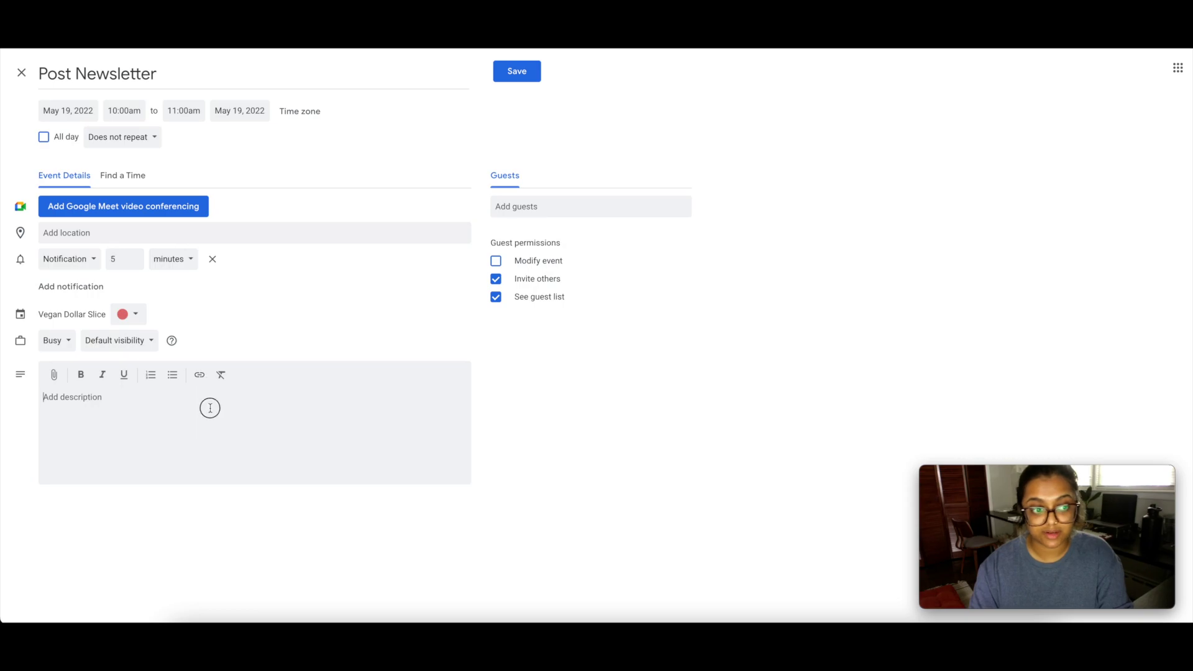
left_click(521, 75)
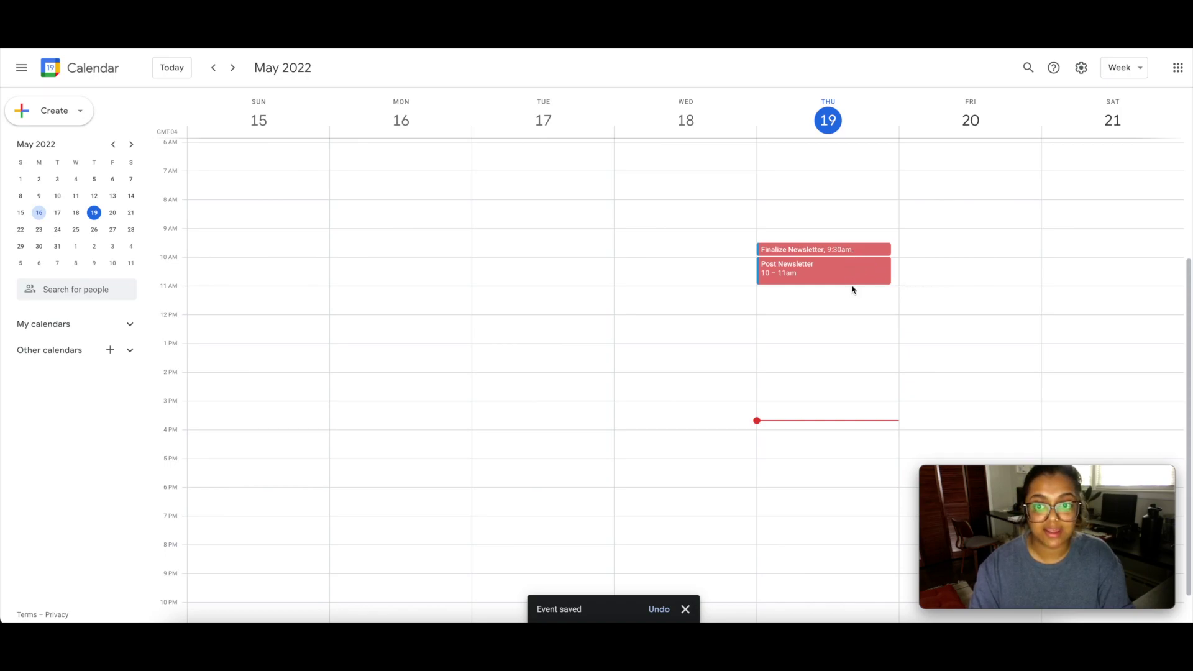
- Start an event on Thursday, May 19 from 11:00am to 12:00pm with full options, titled "Draft Blog Post"
left_click(802, 297)
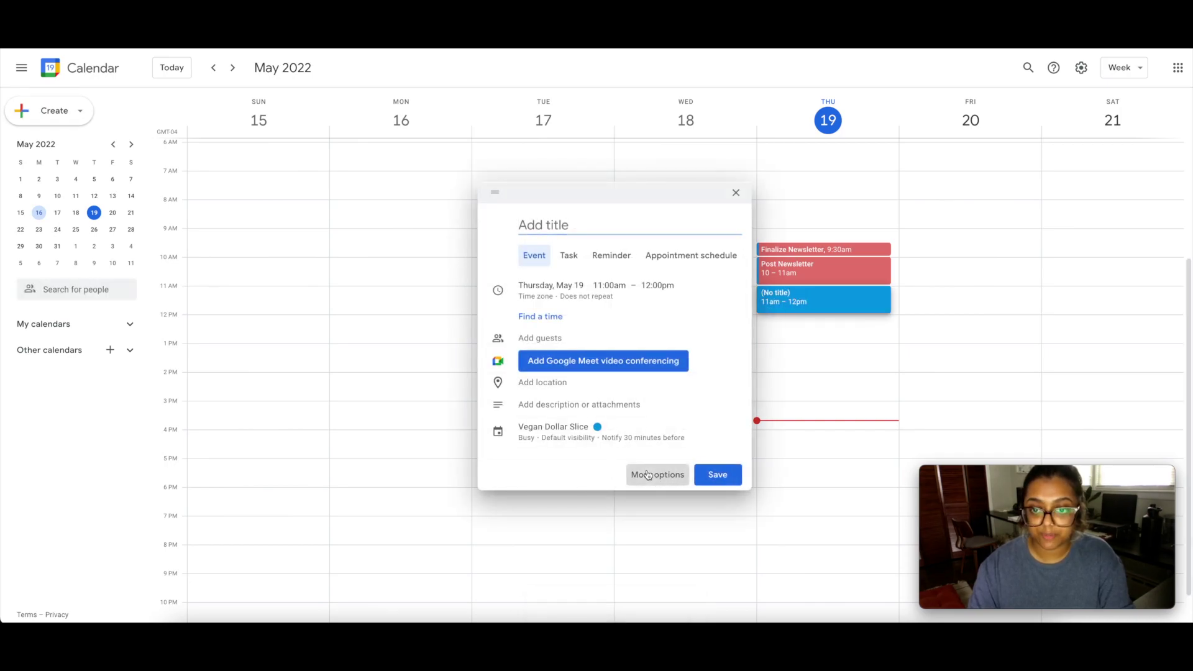
left_click(647, 475)
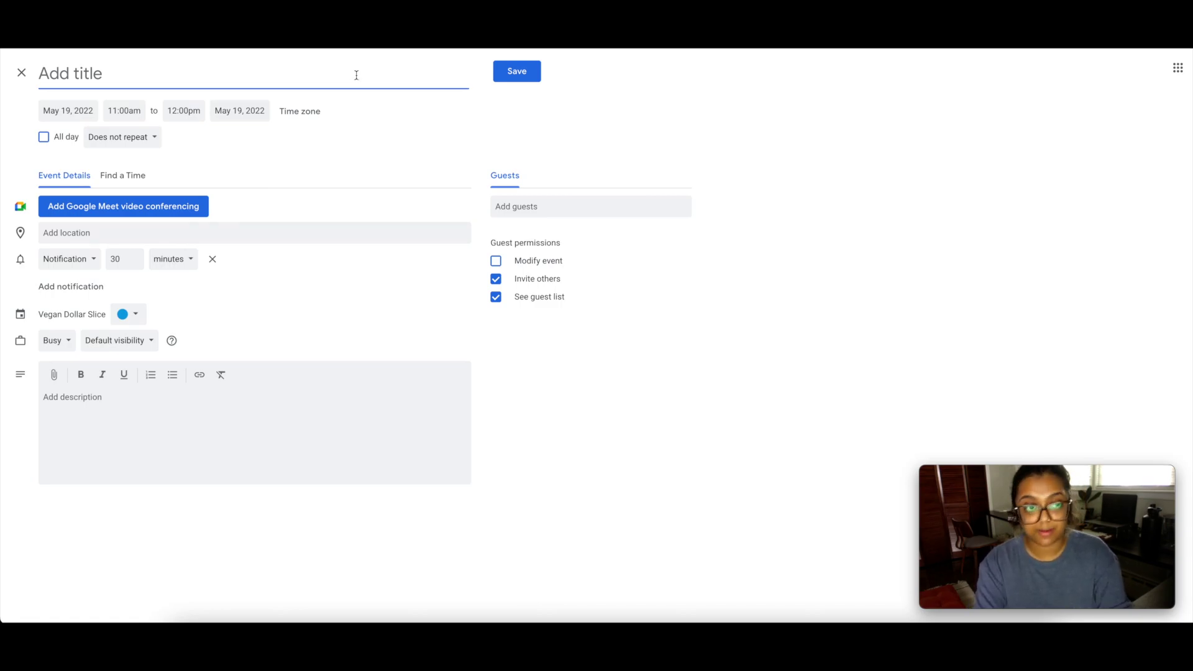
type("Draft ")
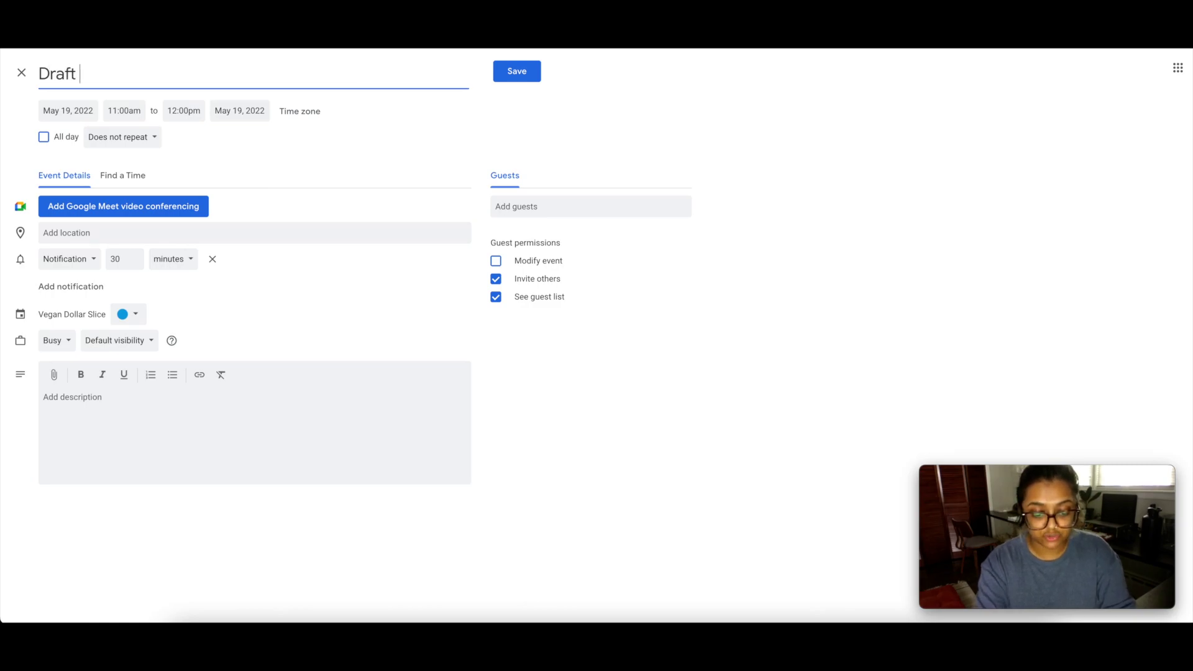
type("Blog Post")
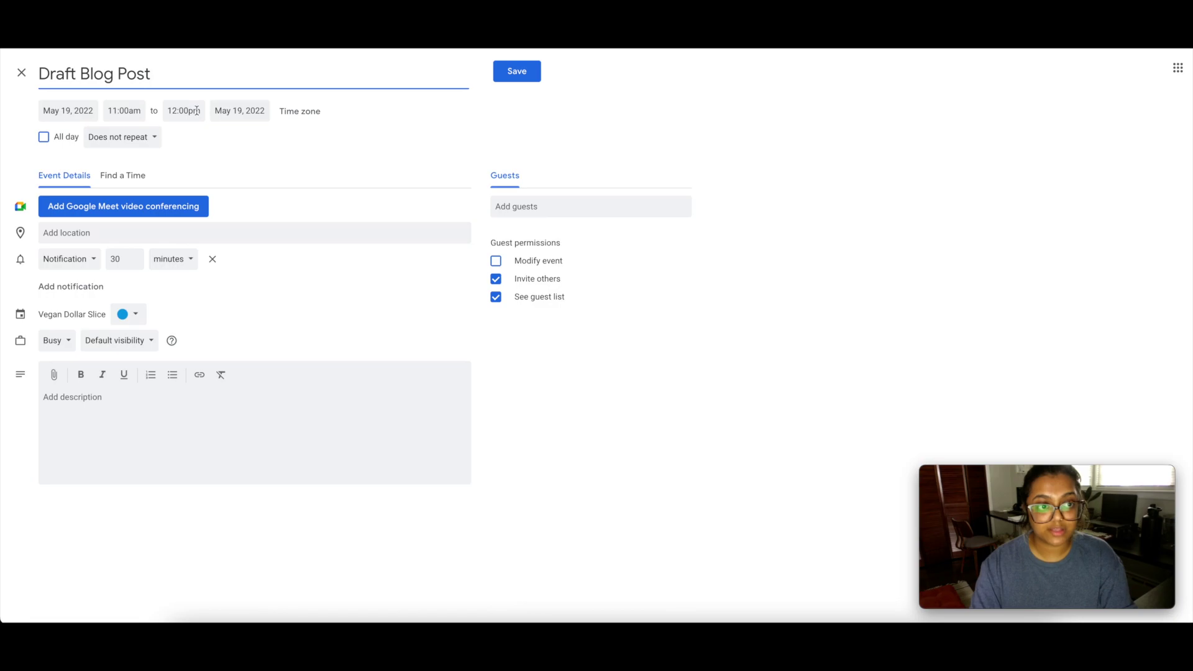
- Set the Draft Blog Post event's notification to 15 minutes and its color to orange-red
left_click(120, 260)
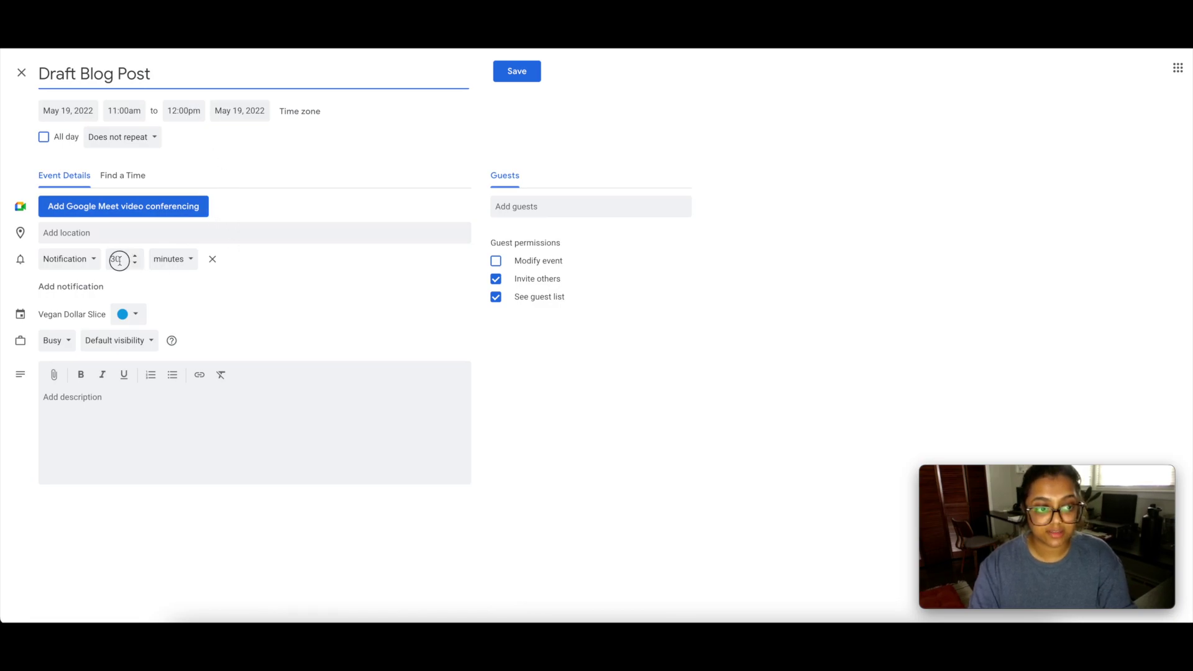
type("15")
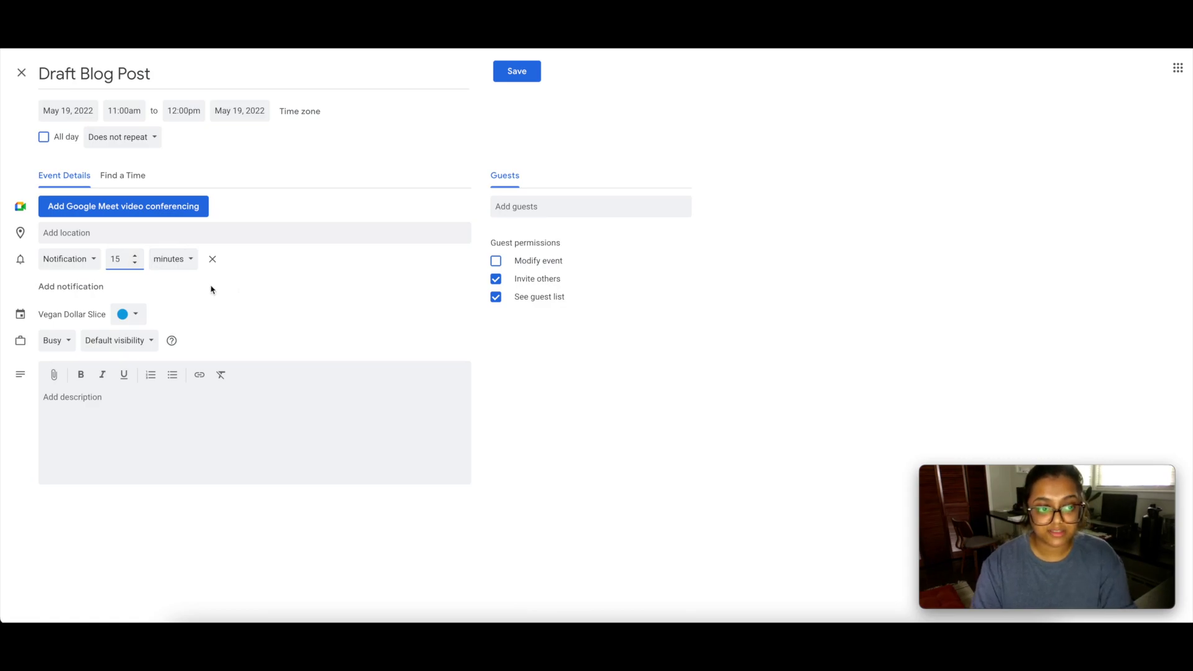
left_click(136, 319)
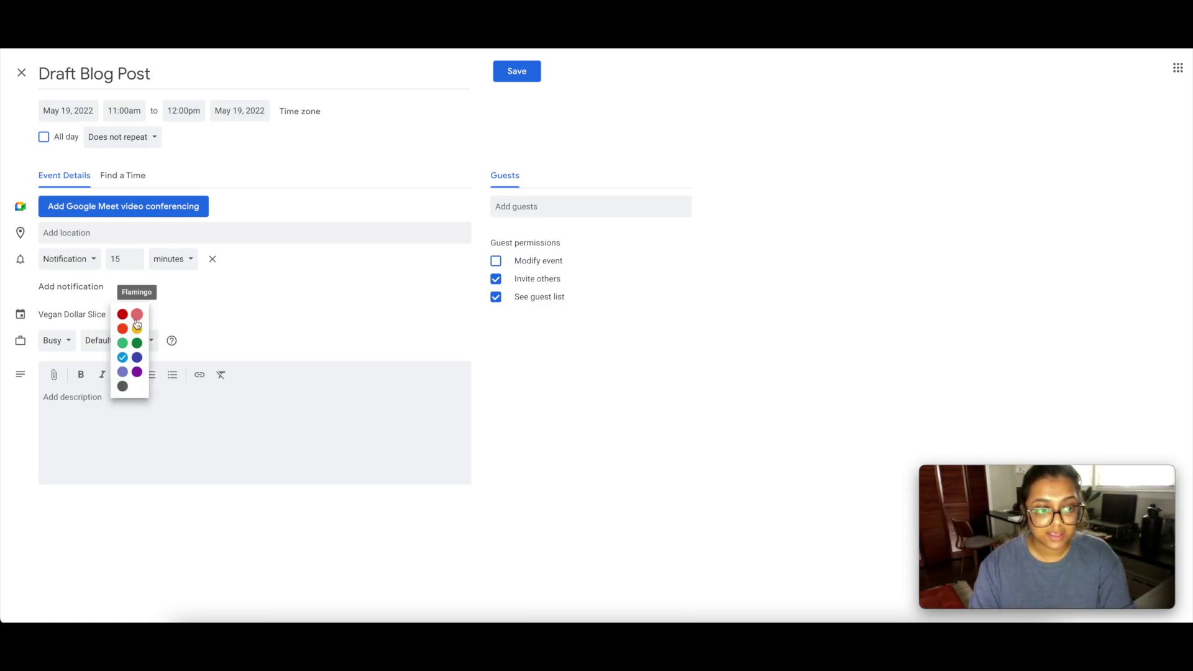
left_click(123, 314)
- Add the description lines "- what photos do I need?", "- SEO" and "- link in bio:" to the Draft Blog Post event, and save it
left_click(185, 448)
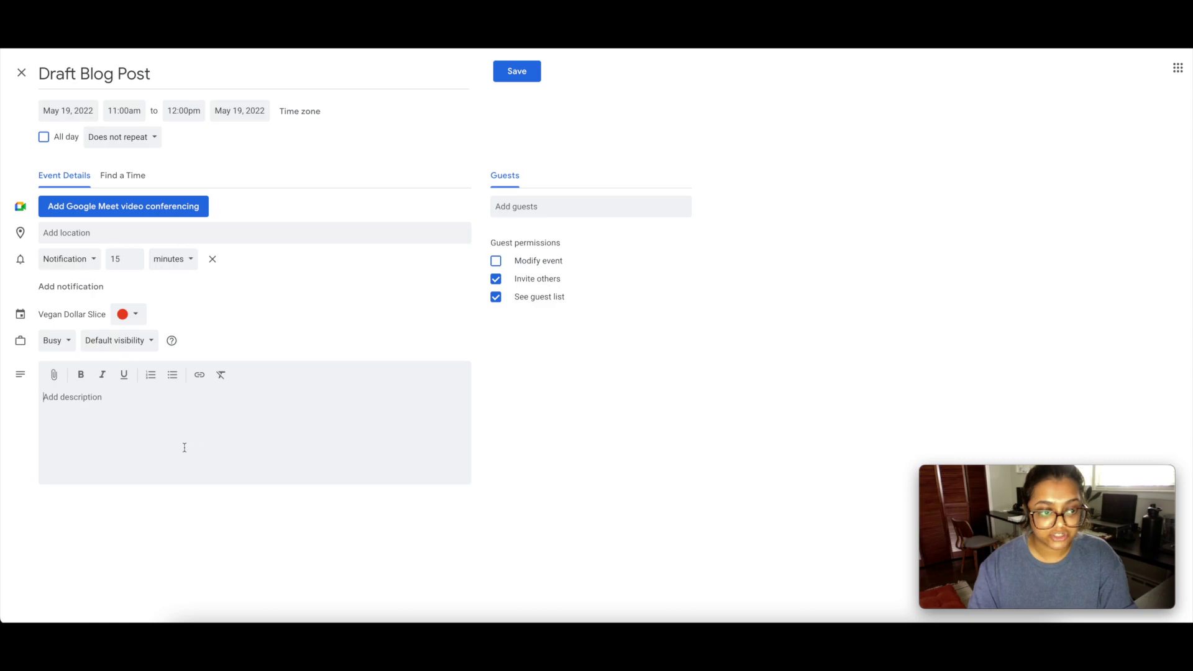
type("-")
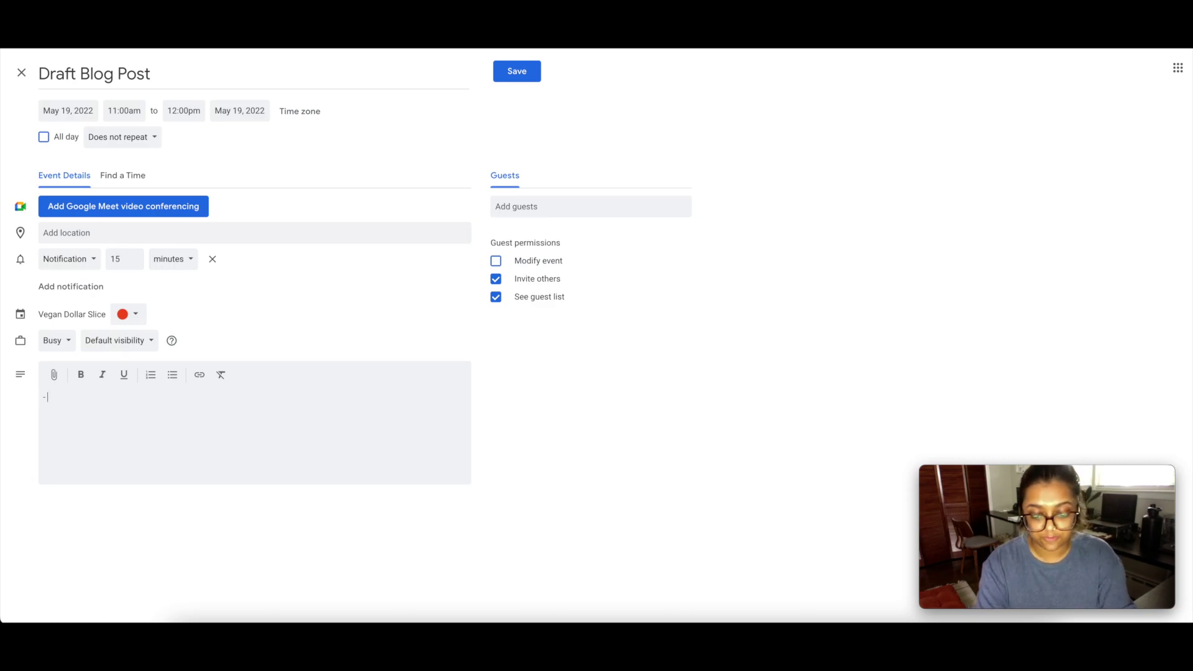
type(" what photos do I. need?")
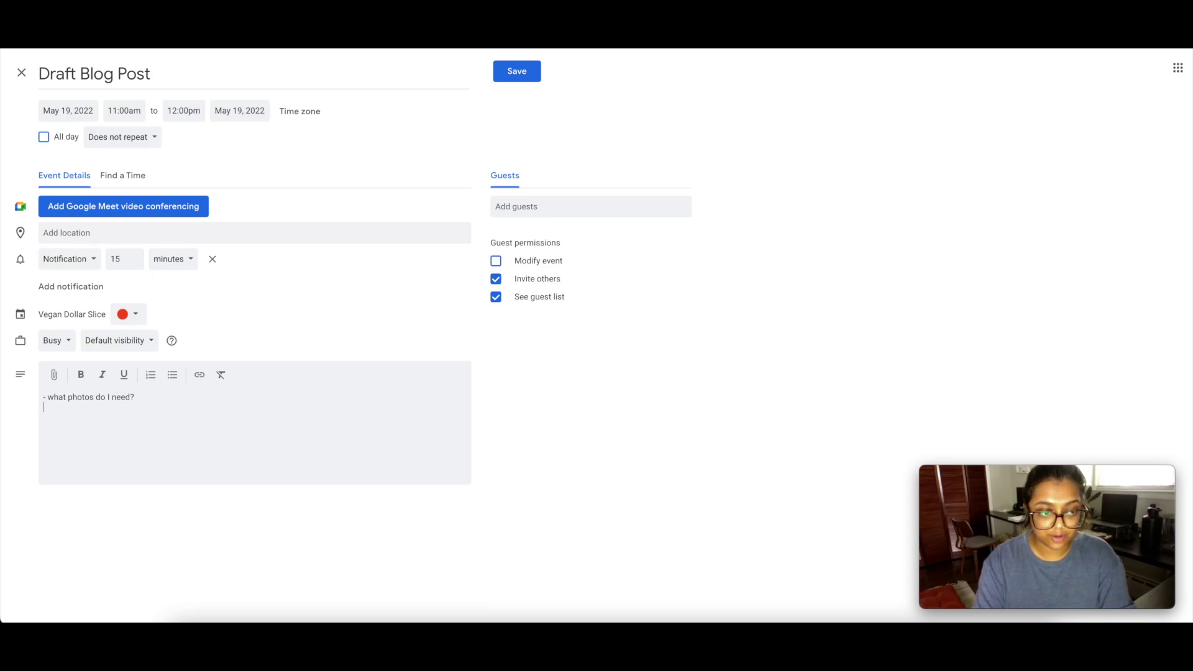
type("SEO")
key("Return")
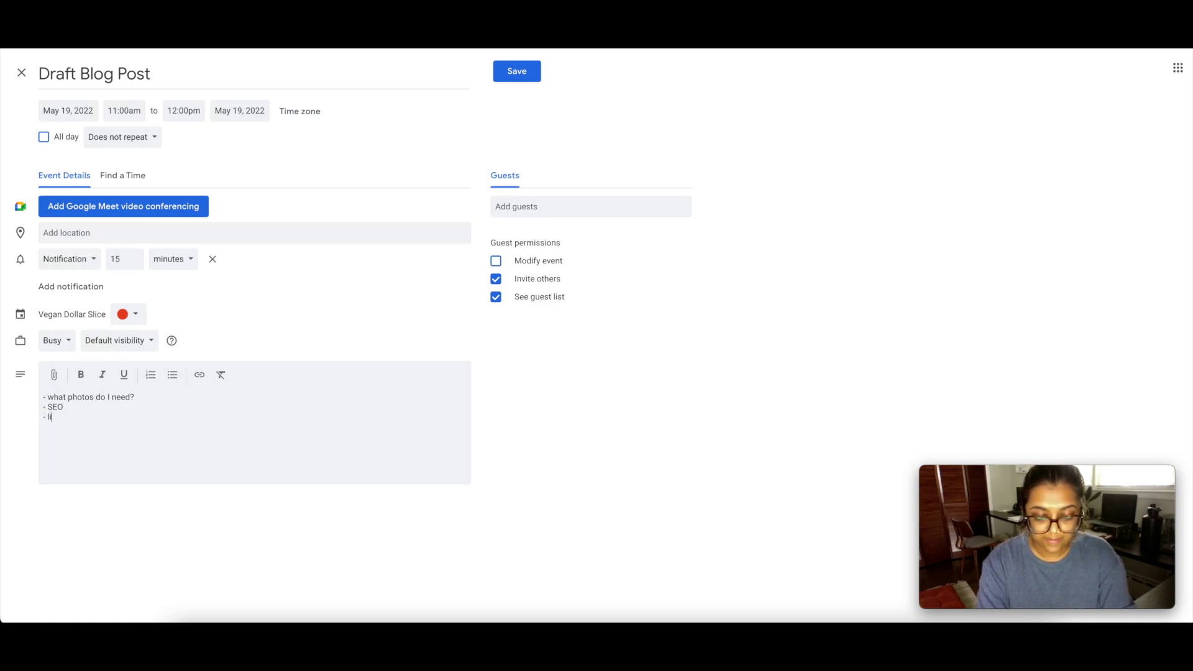
type("- link in bio:")
left_click(519, 70)
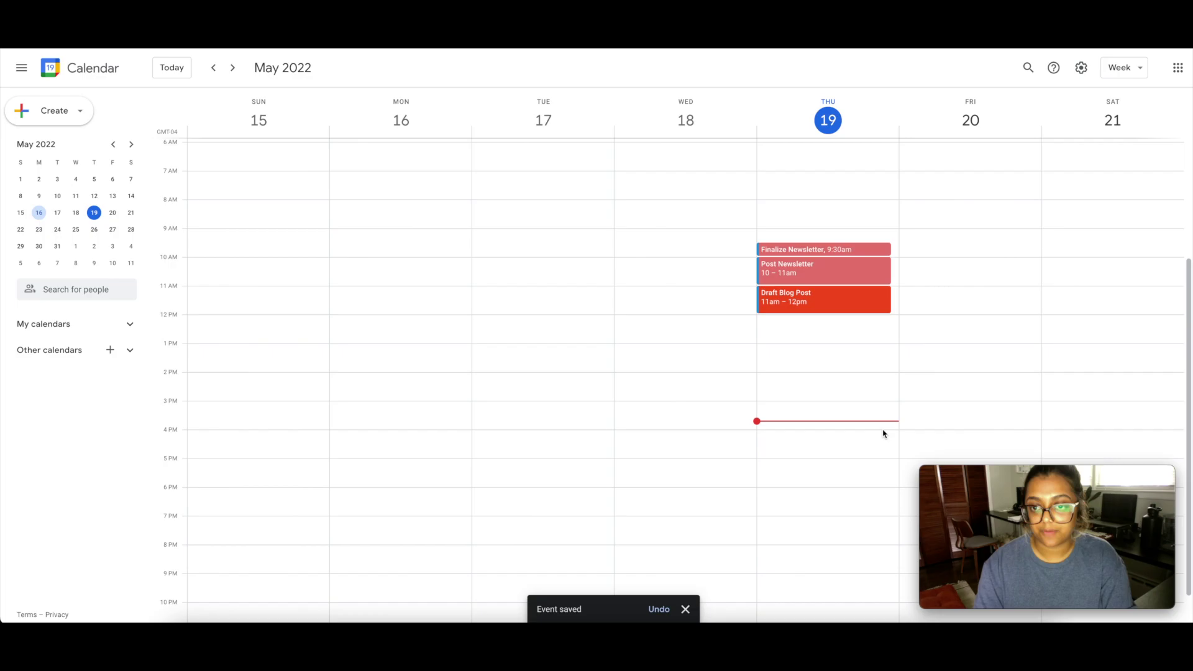
- Start a Thursday, May 19 event from 12:00pm to 1:00pm with full options, titled "IG POST", with a 15-minute notification
left_click(800, 337)
left_click(800, 328)
left_click(777, 332)
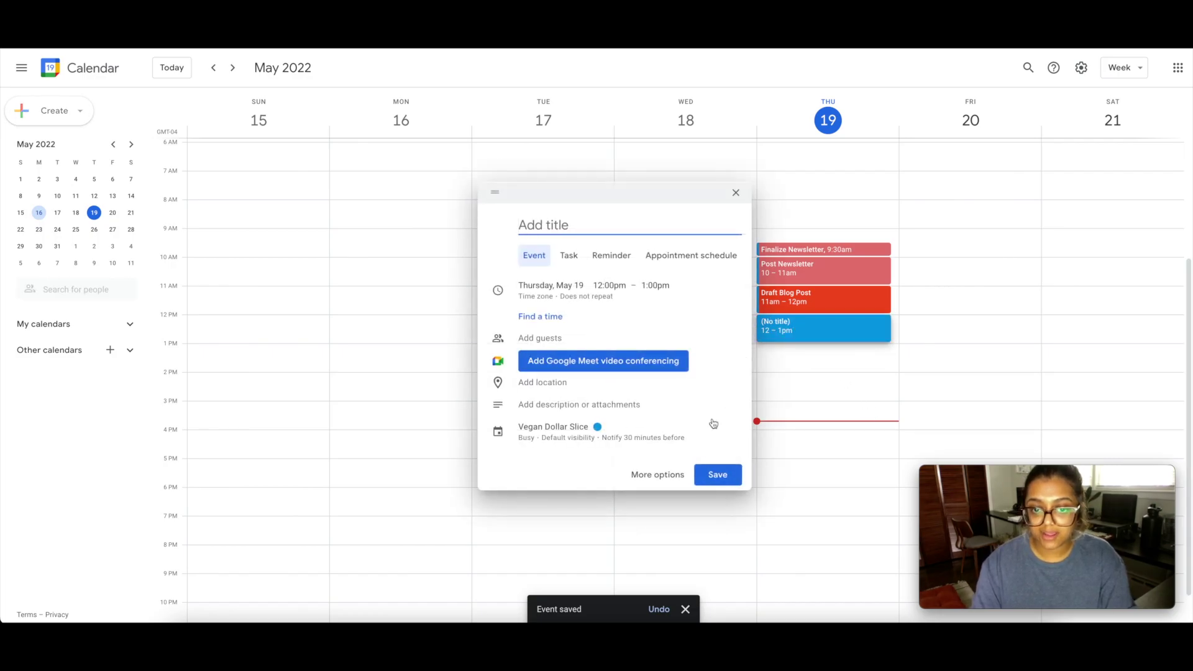
left_click(657, 475)
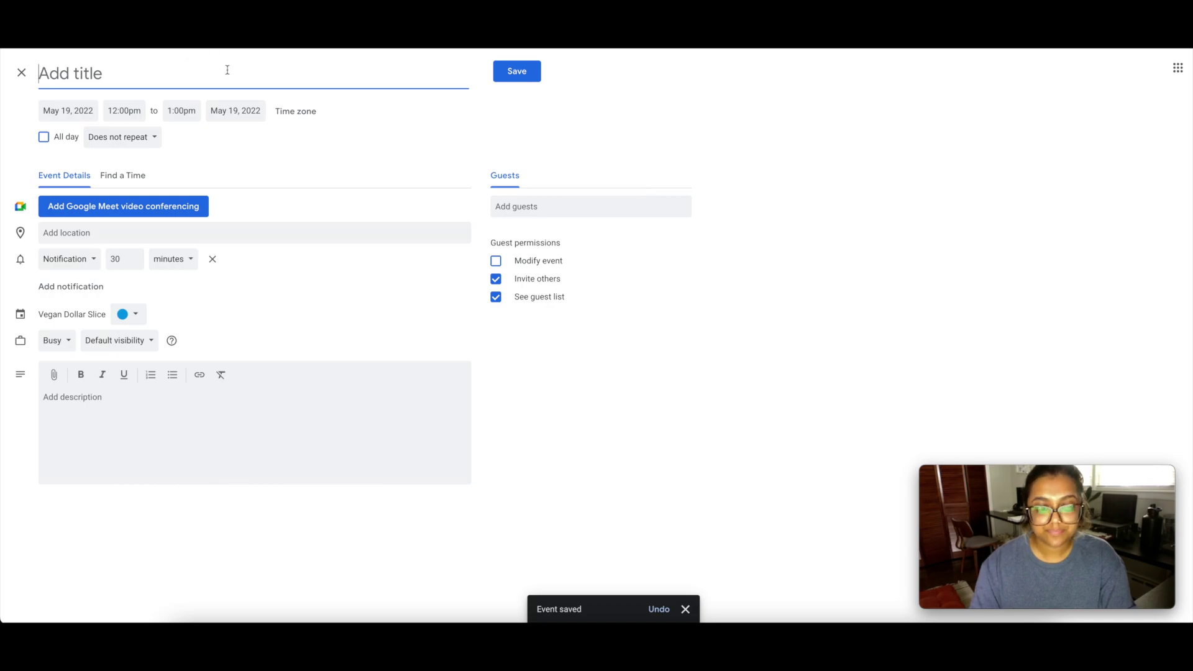
type("IG POST")
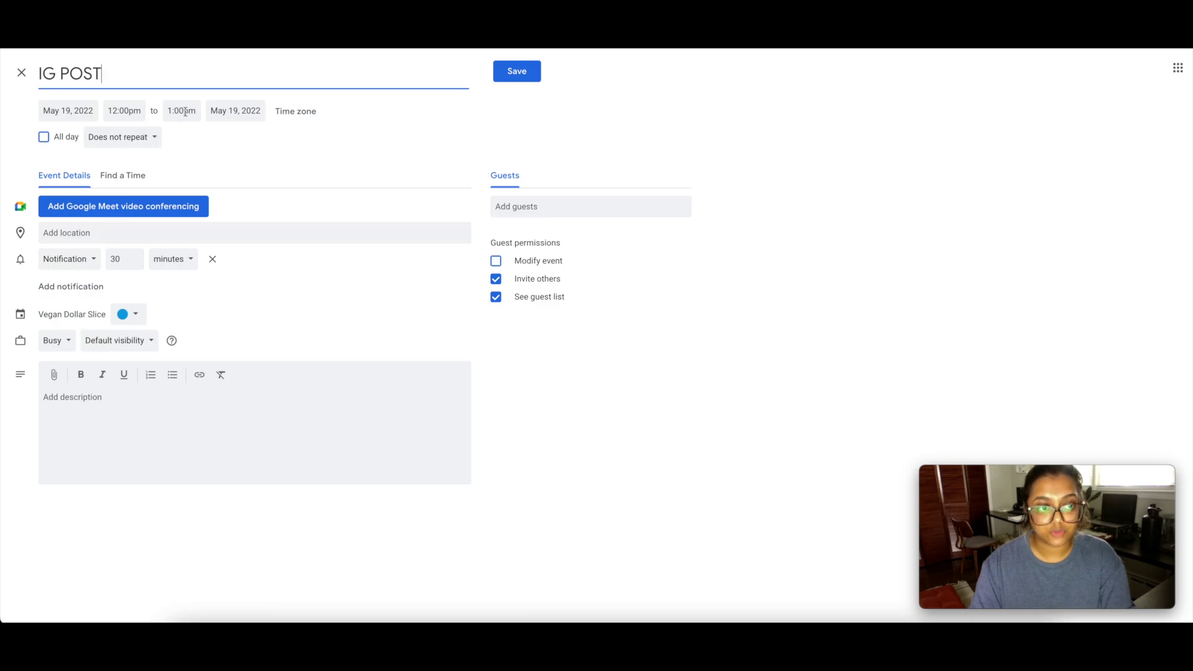
left_click(125, 260)
type("15")
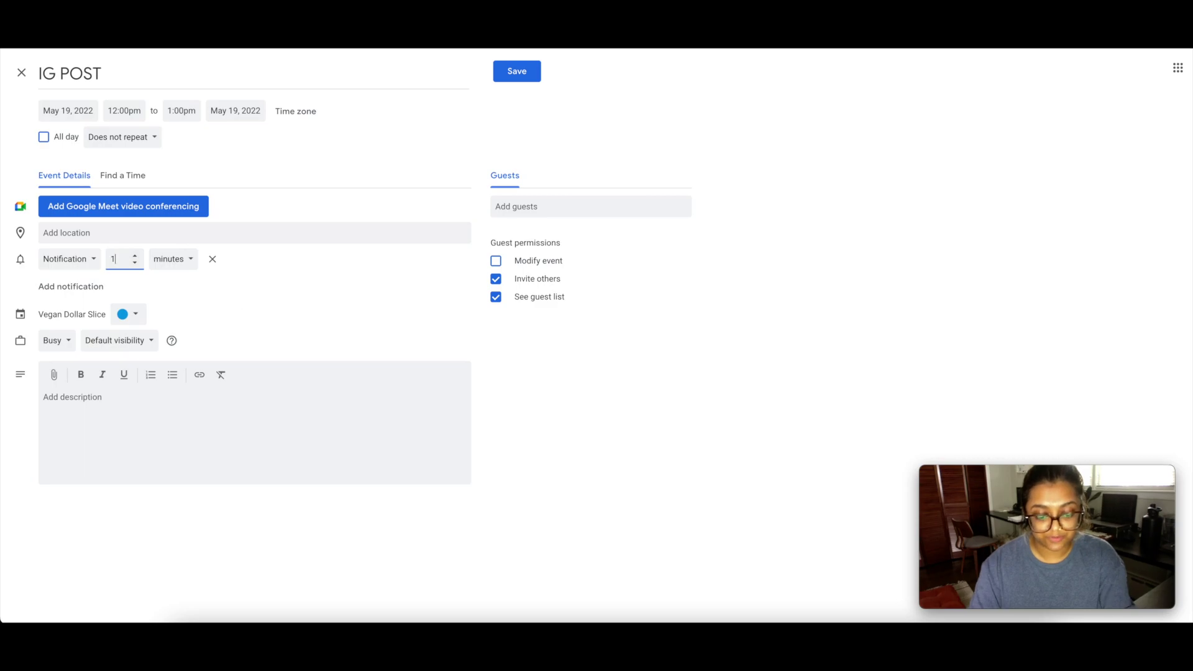
- Enter the IG POST description lines "- edit photo", "- caption", "- hashtags:" and "- 30 min to engage with followers"
left_click(170, 426)
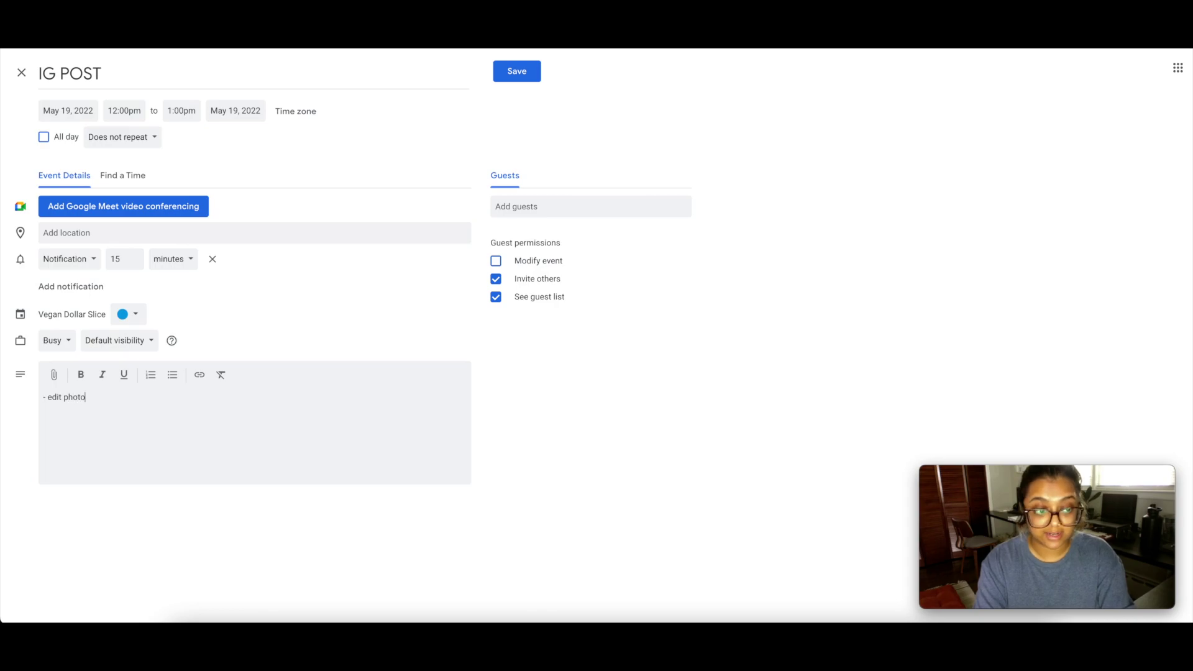
type("capt")
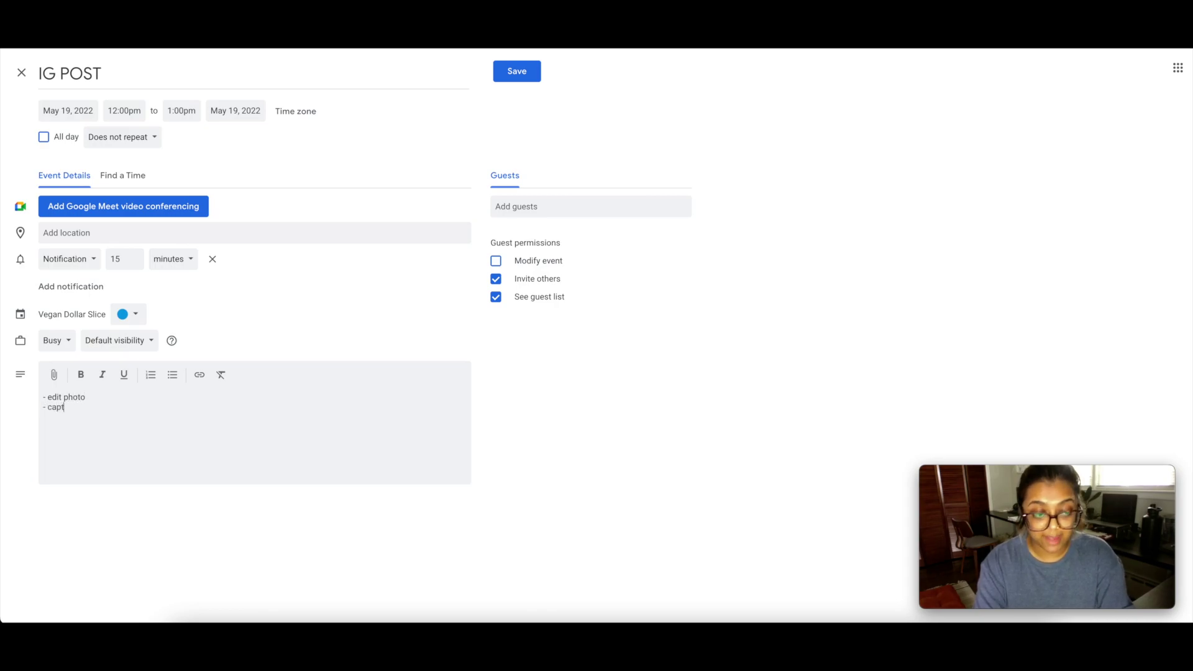
type("ion - hash")
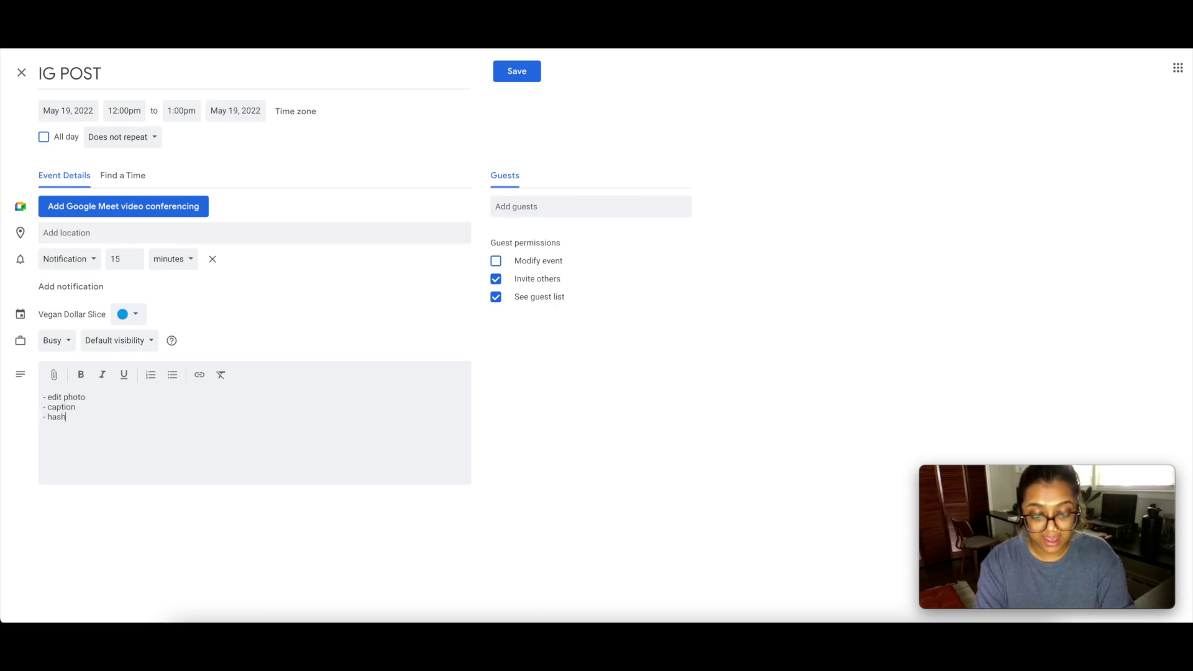
type("tags:")
key("Return")
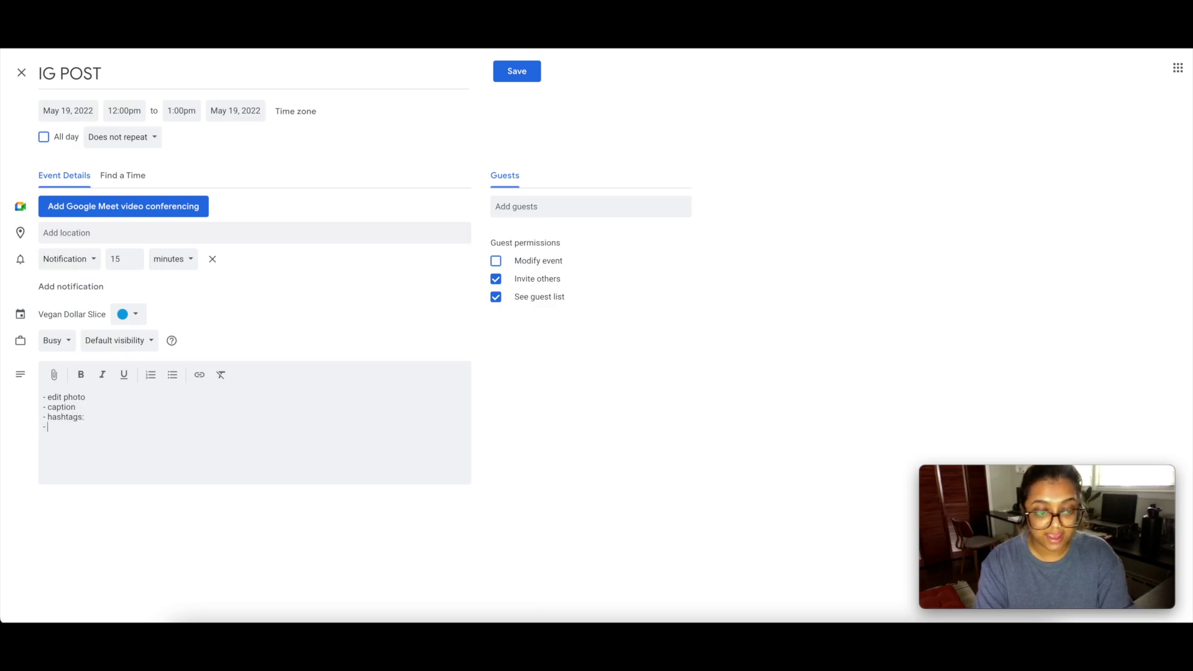
type("0")
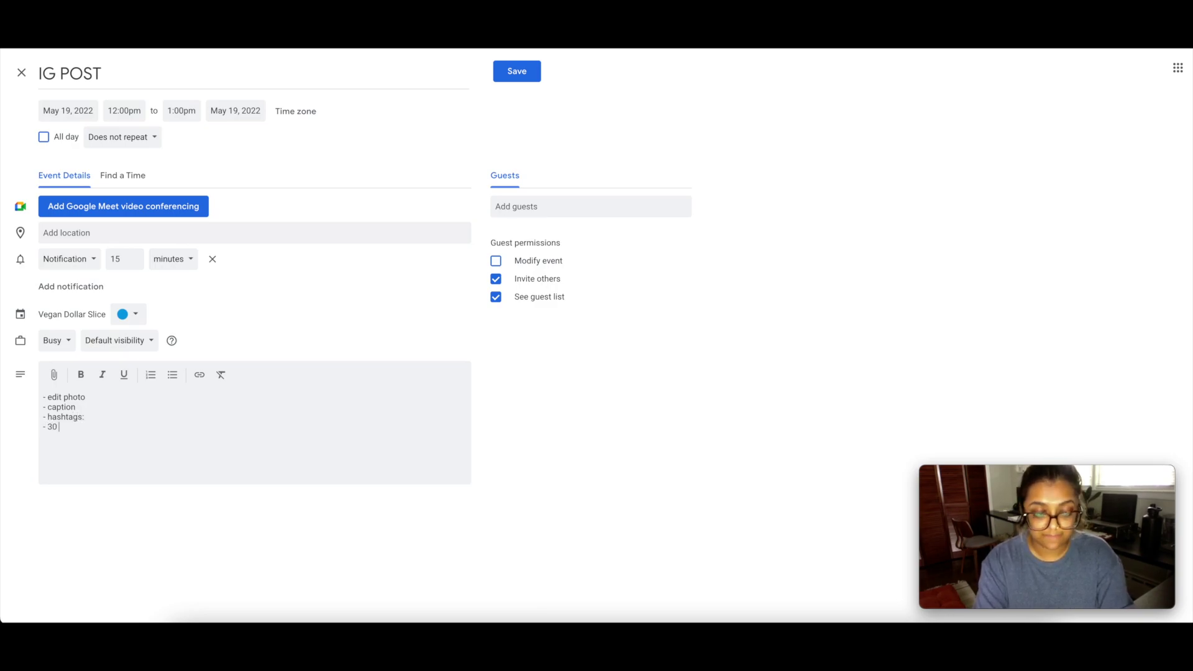
type(" min to engage with followers")
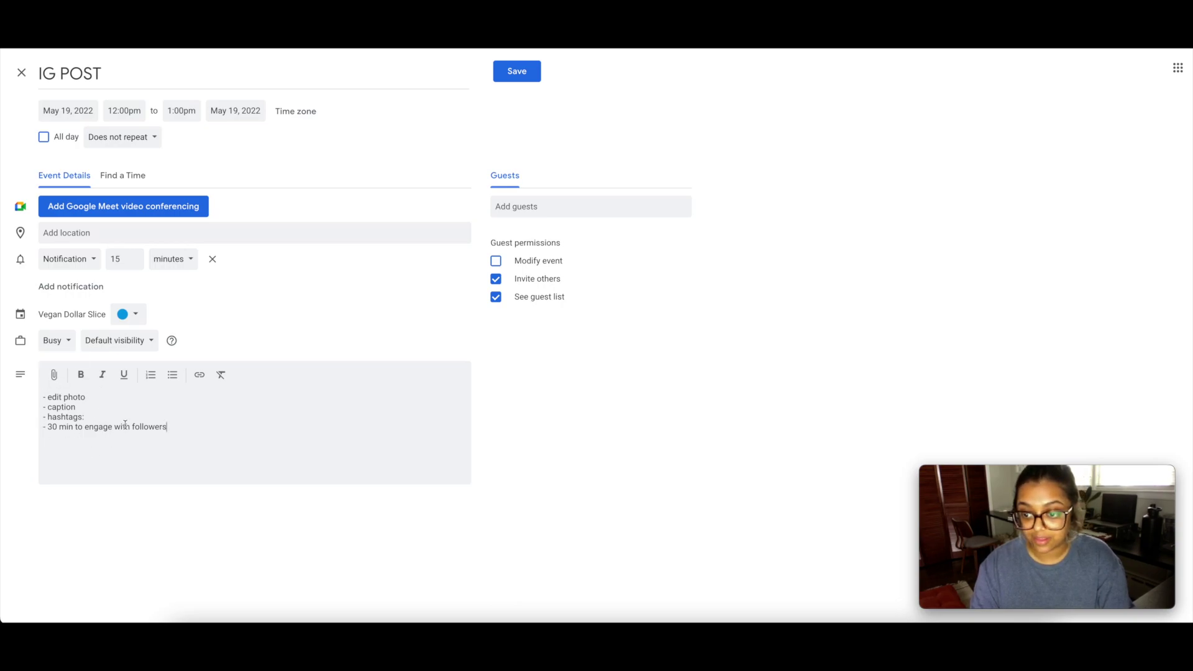
- Set the IG POST event's color to Banana and save the event
left_click(124, 313)
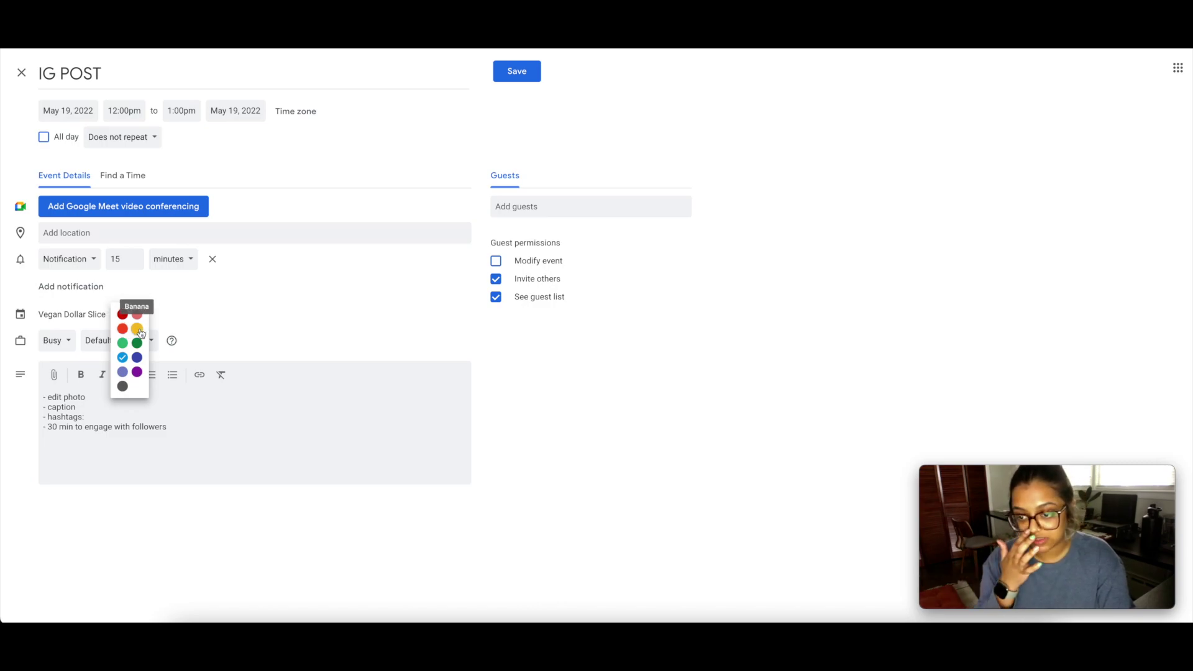
left_click(140, 333)
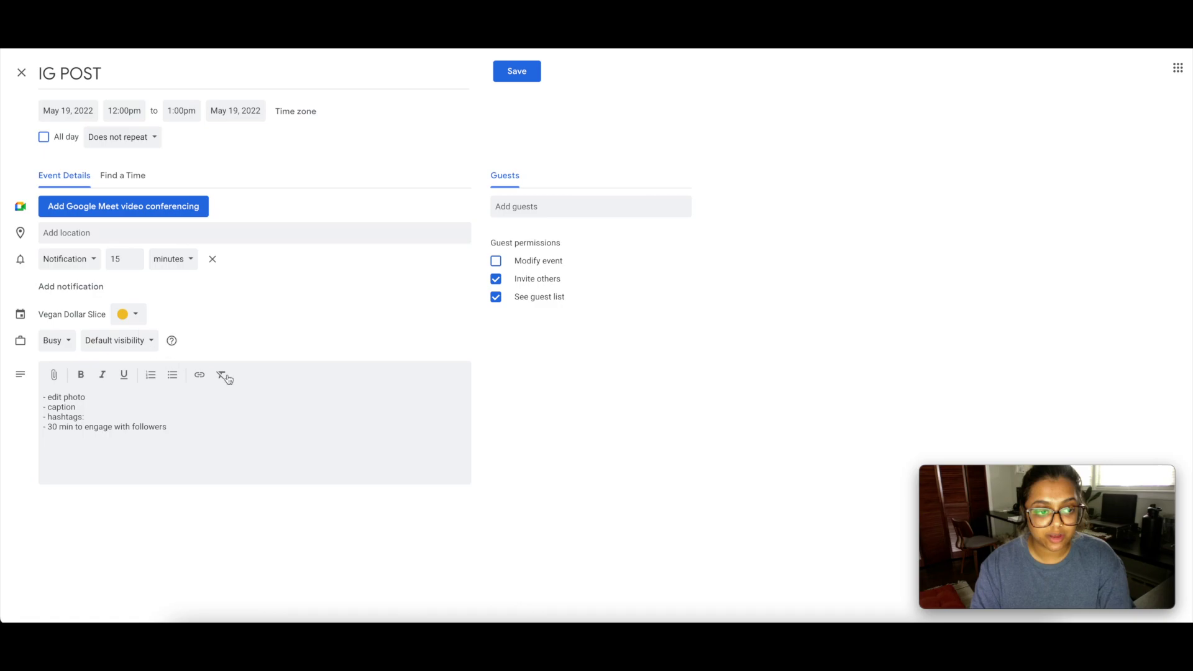
left_click(510, 73)
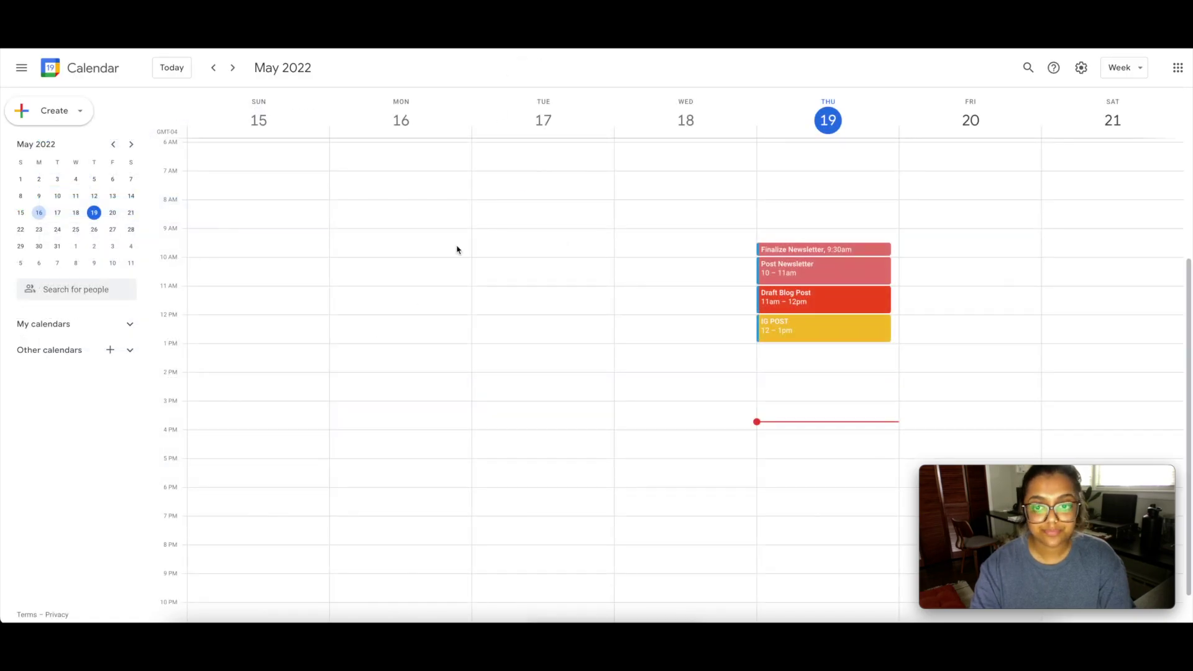
- Start an event on Thursday, May 19 from 1:00pm to 2:00pm with full options, titled "LUNCHTIME!"
left_click(802, 359)
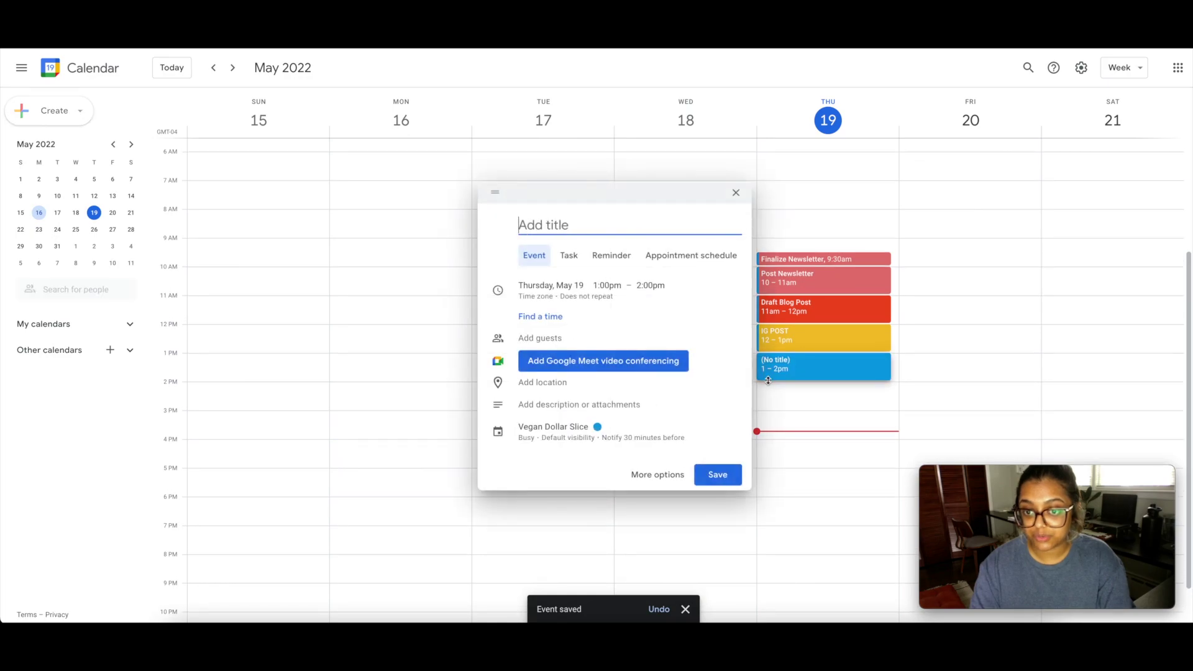
left_click(657, 475)
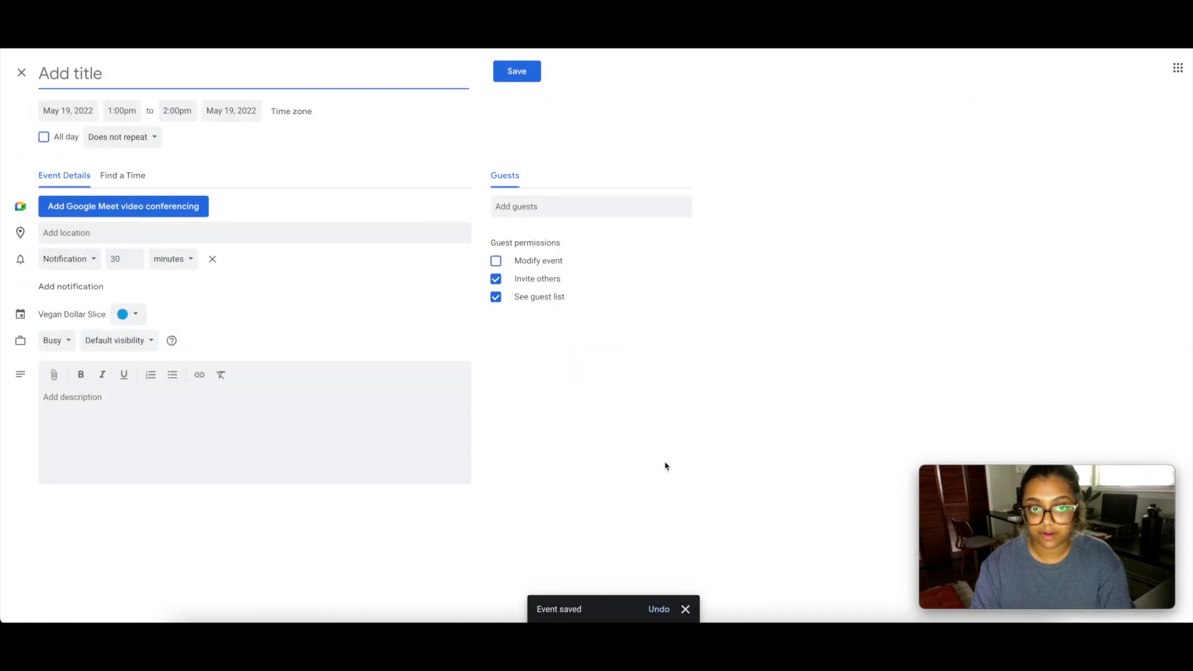
type("LUNCHTIME!")
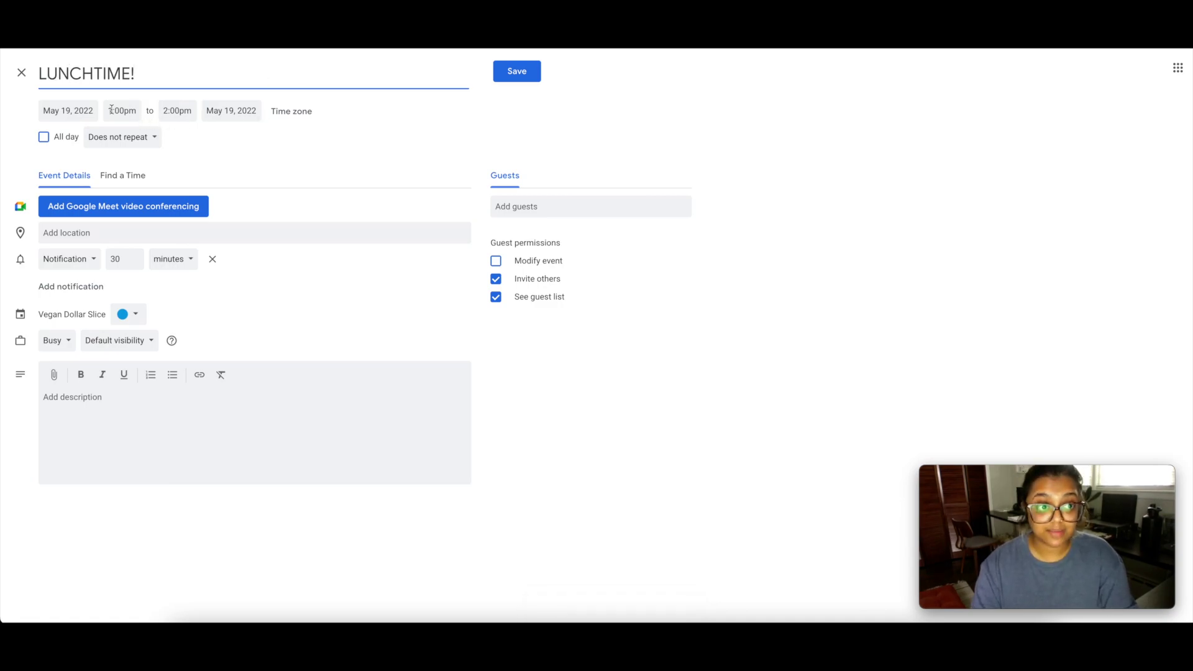
- Set the LUNCHTIME! event's notification to 15 minutes and its color to Tomato, and save the event
left_click(113, 259)
type("15")
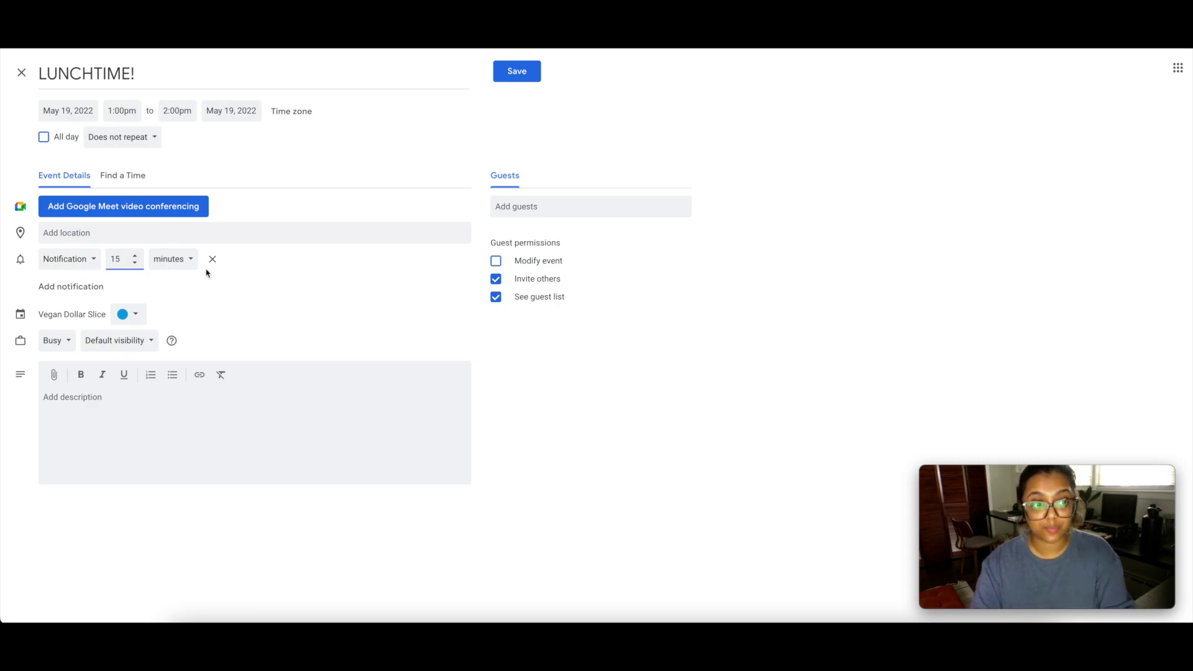
left_click(122, 315)
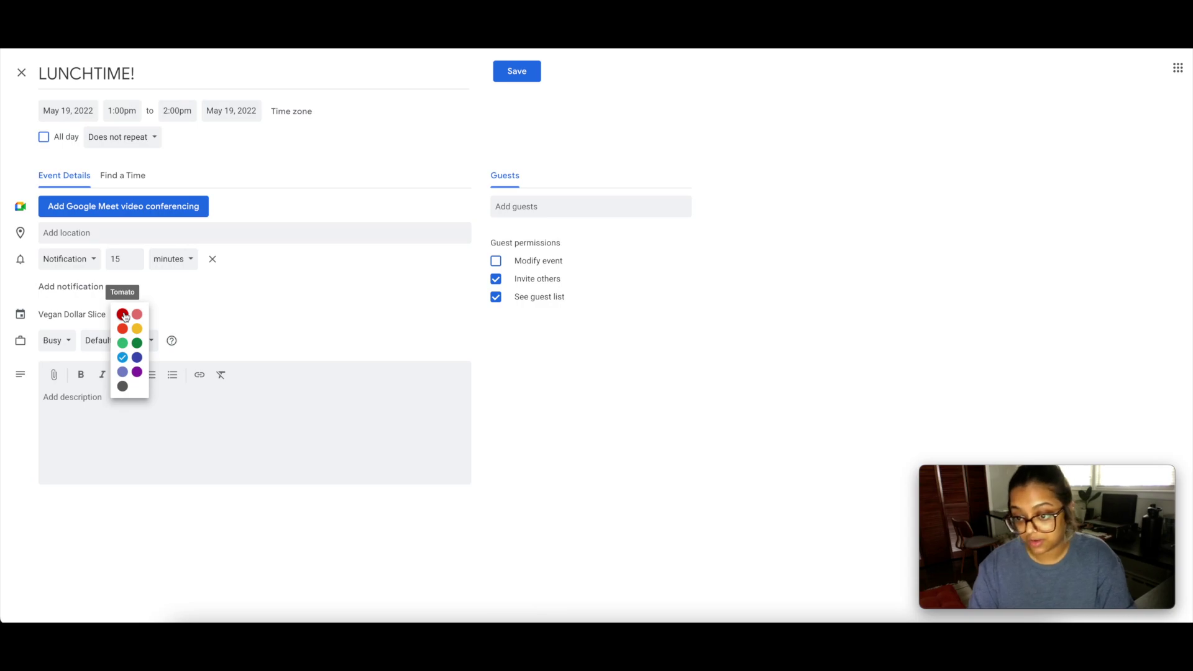
left_click(123, 315)
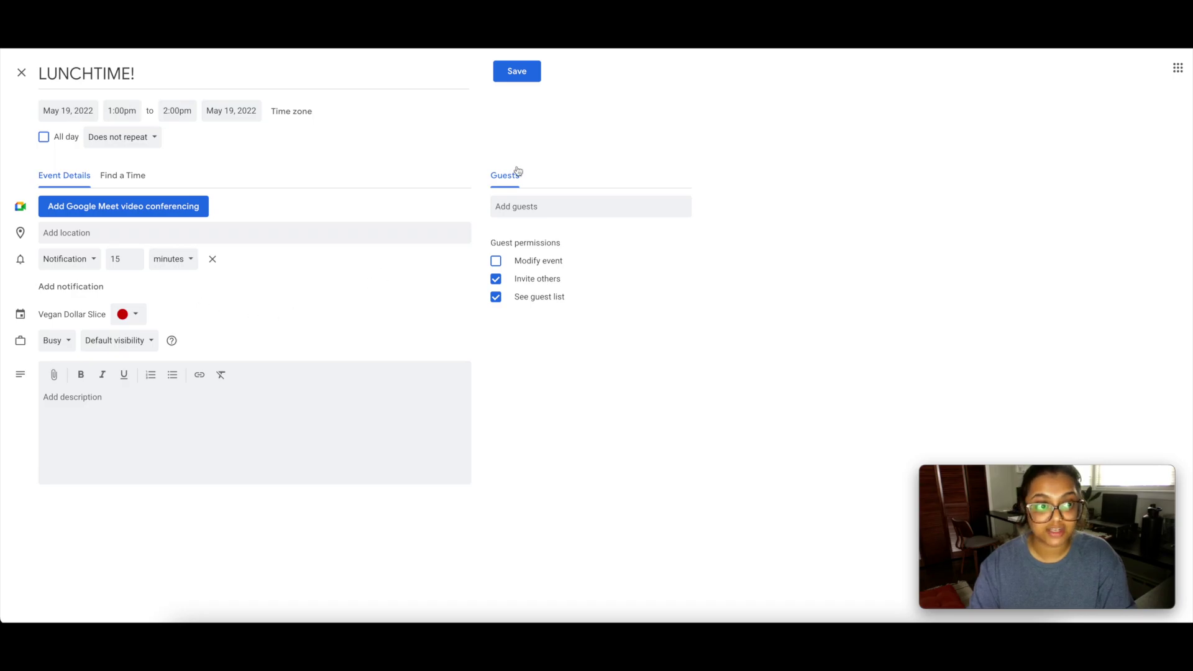
left_click(529, 72)
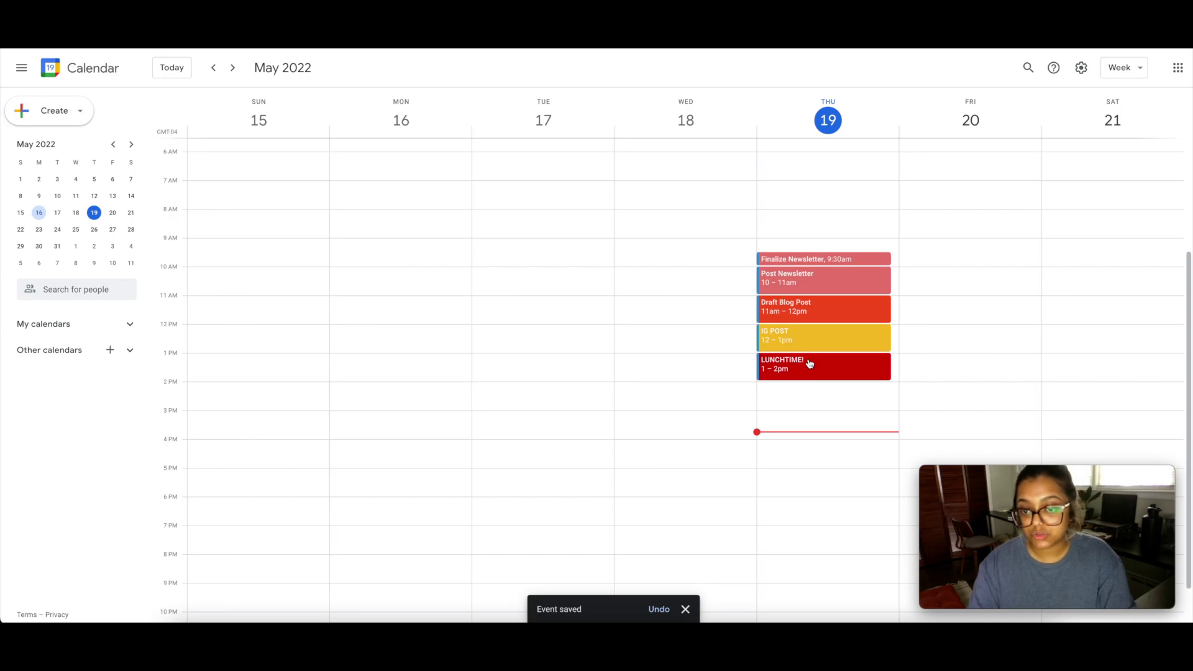
- Review the saved details of the LUNCHTIME! and IG POST events, including the notification, and close the details
left_click(828, 366)
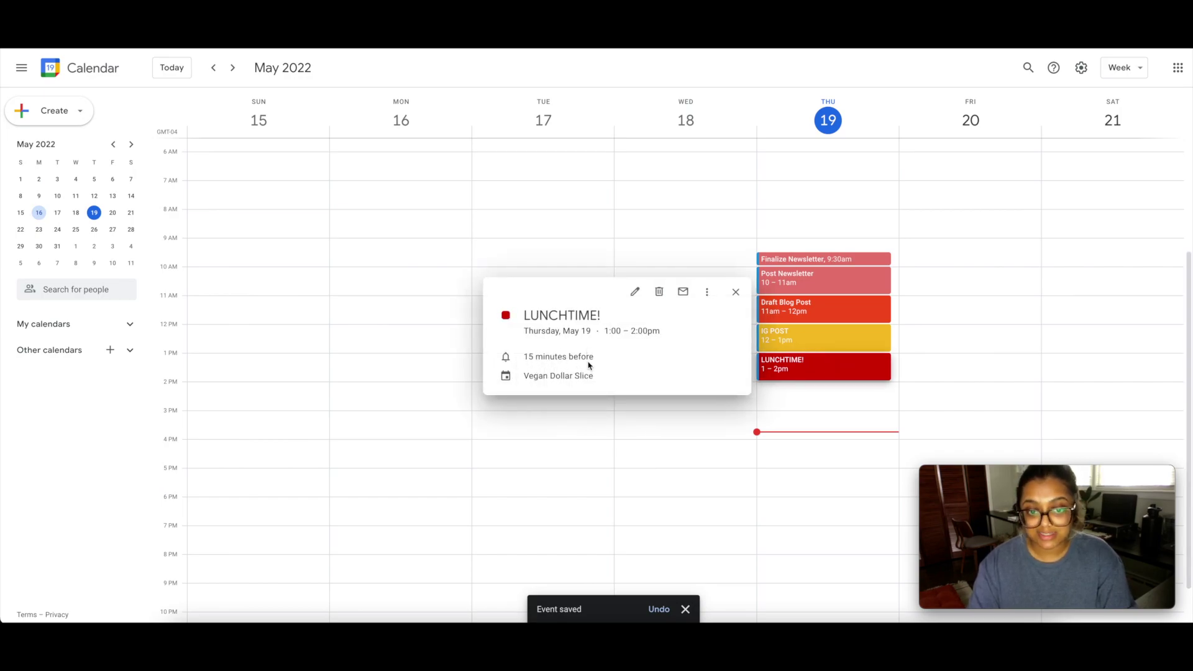
left_click_drag(524, 361, 615, 363)
left_click(615, 364)
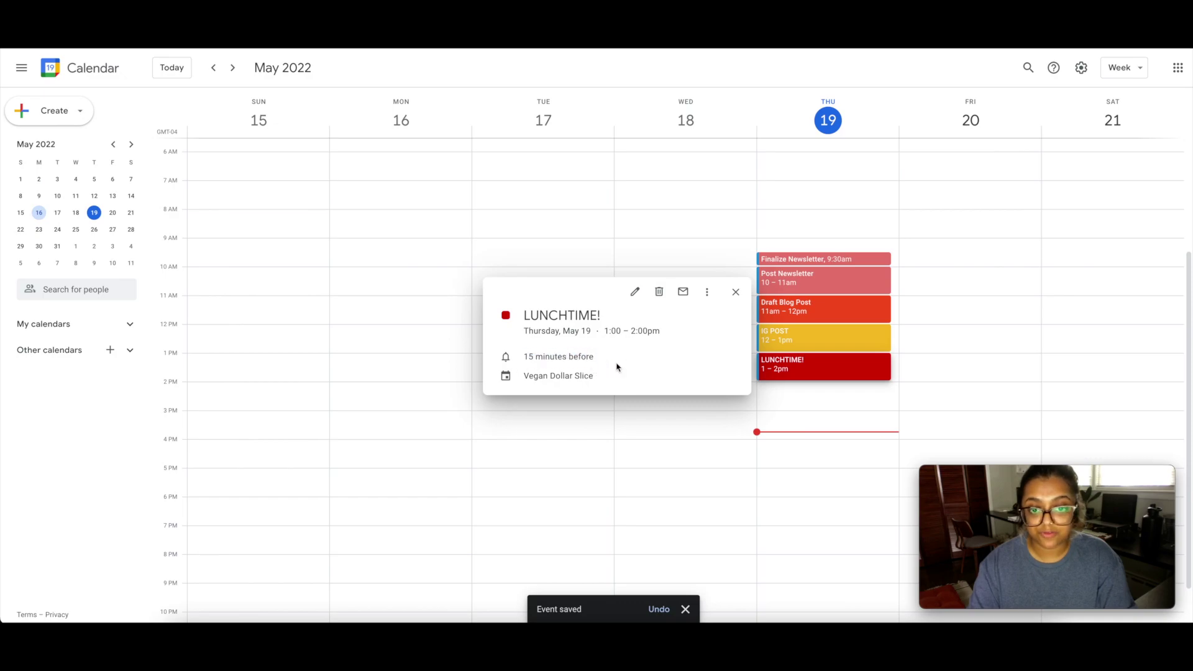
left_click(792, 338)
left_click_drag(524, 384, 586, 384)
left_click(658, 390)
left_click(868, 390)
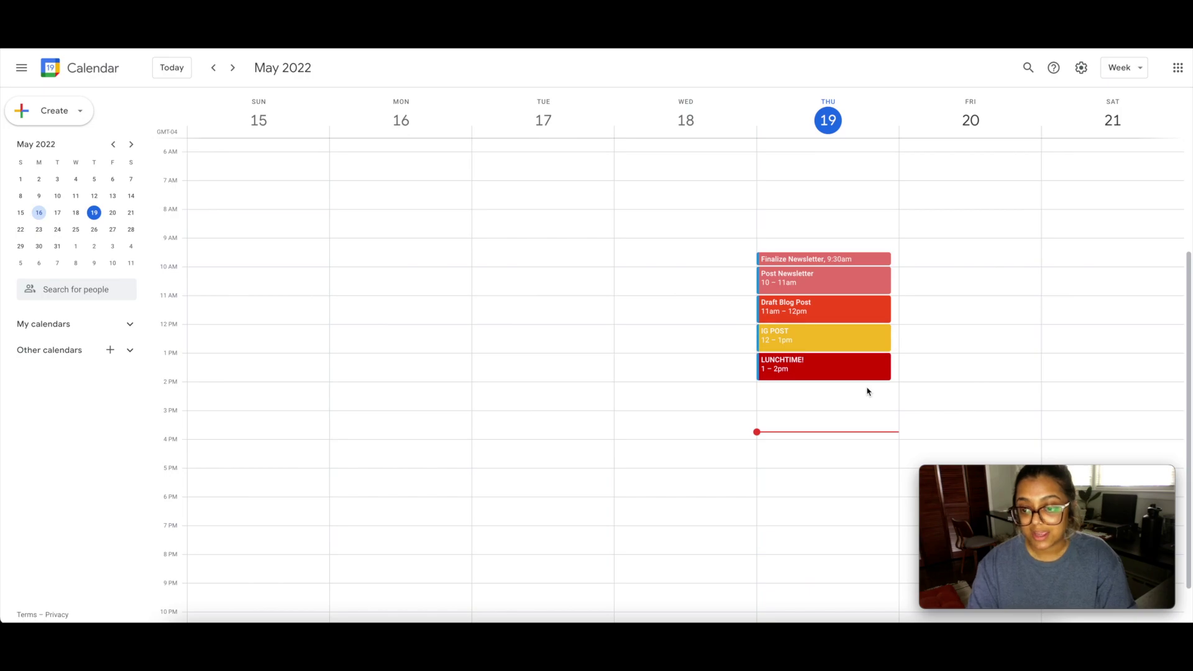
- Edit the LUNCHTIME! event, try Email as its notification type, switch back to Notification, and save the event
left_click(844, 377)
left_click(635, 292)
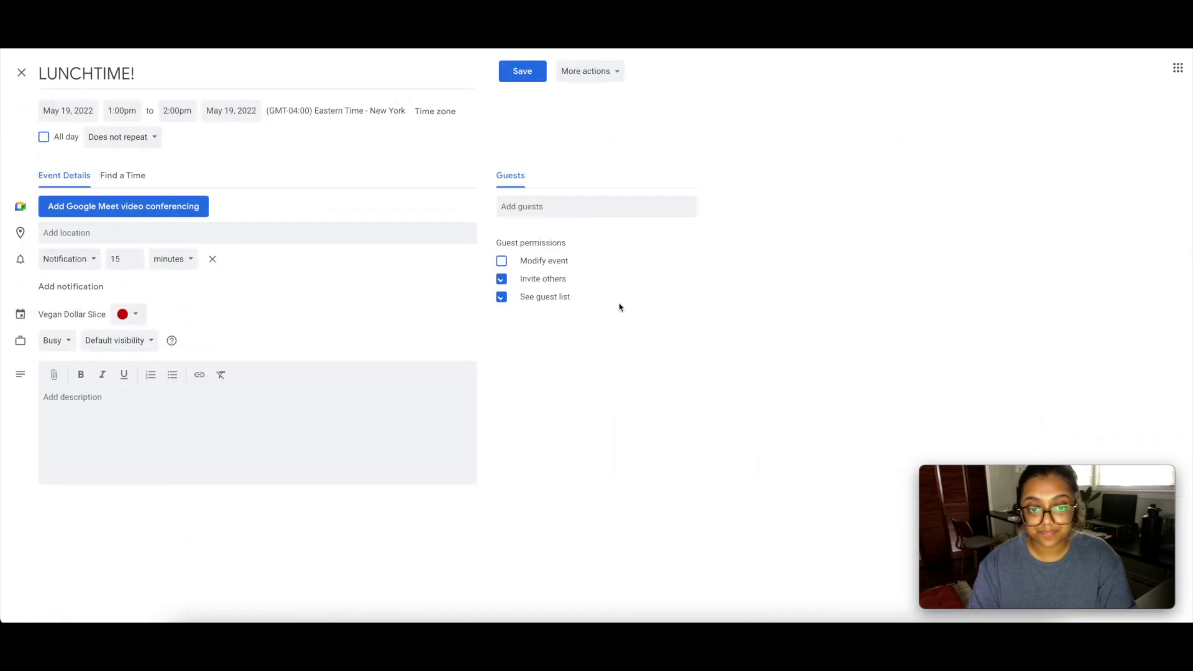
left_click(62, 264)
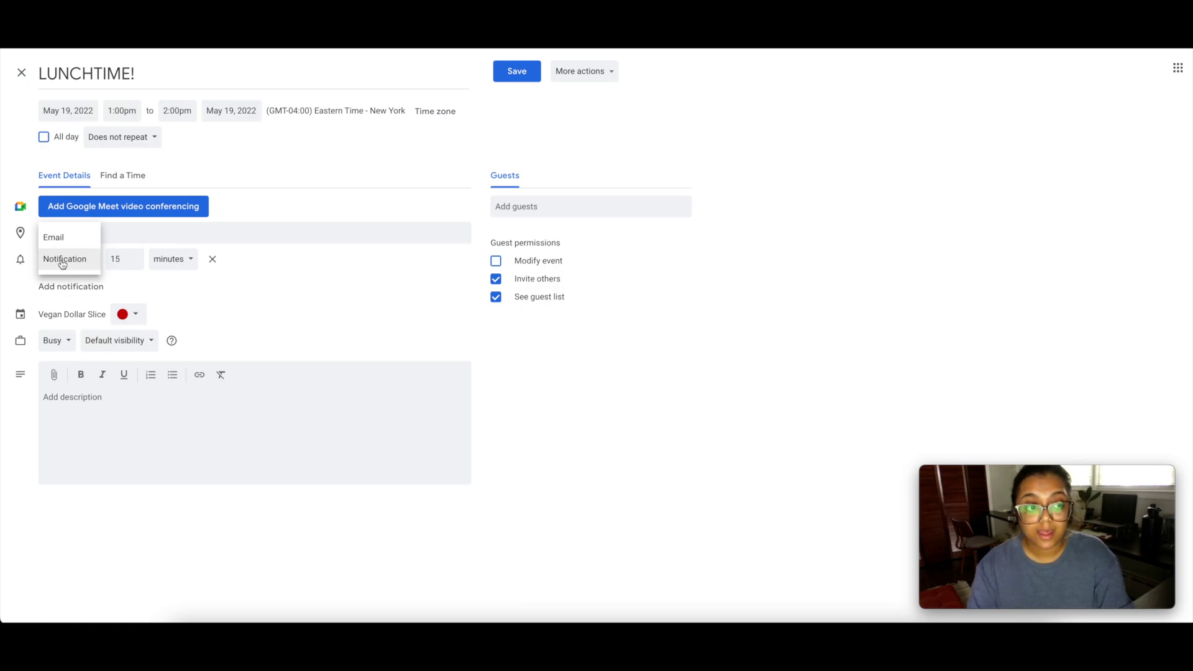
left_click(61, 238)
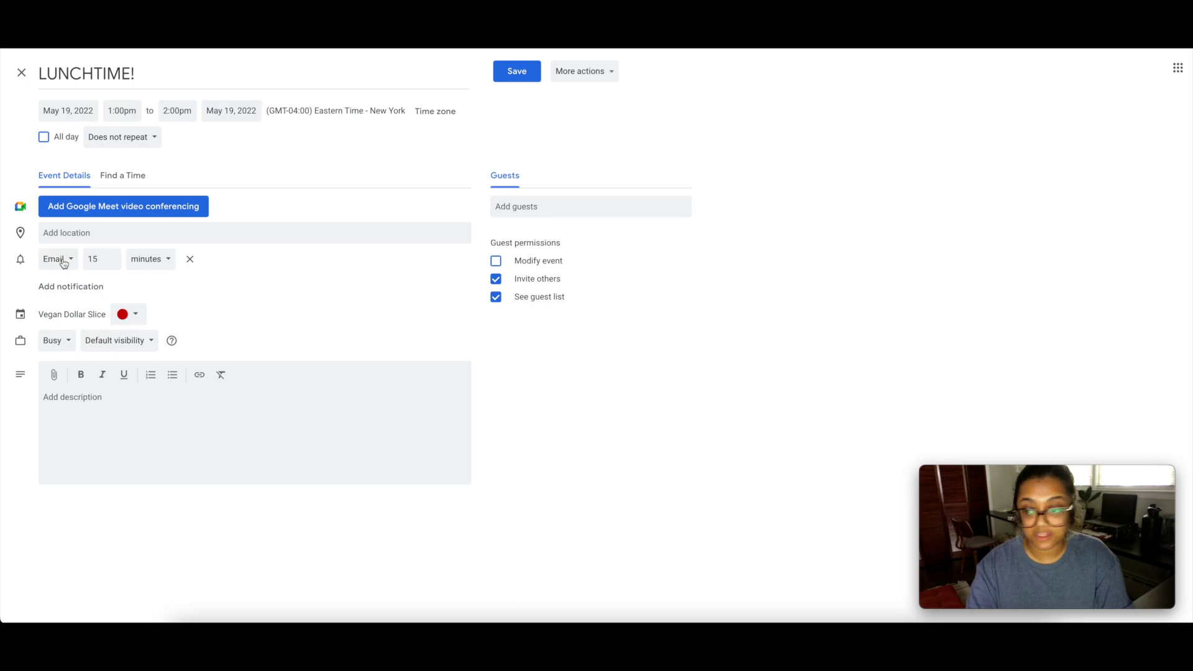
left_click(63, 257)
left_click(68, 280)
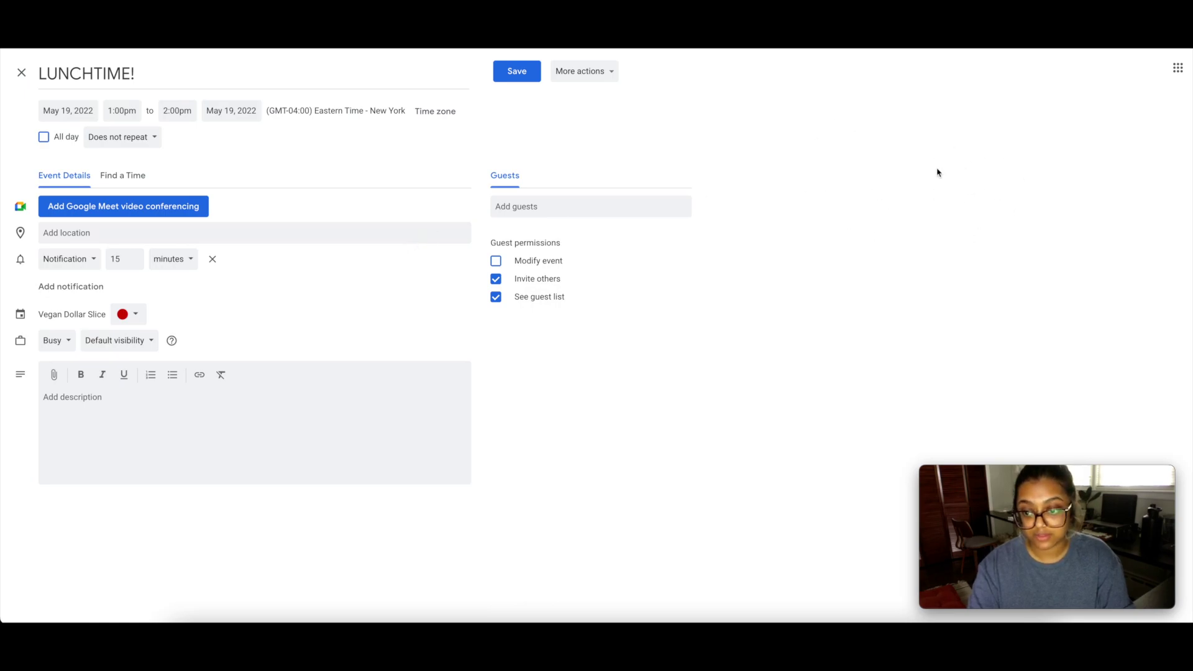
left_click(515, 78)
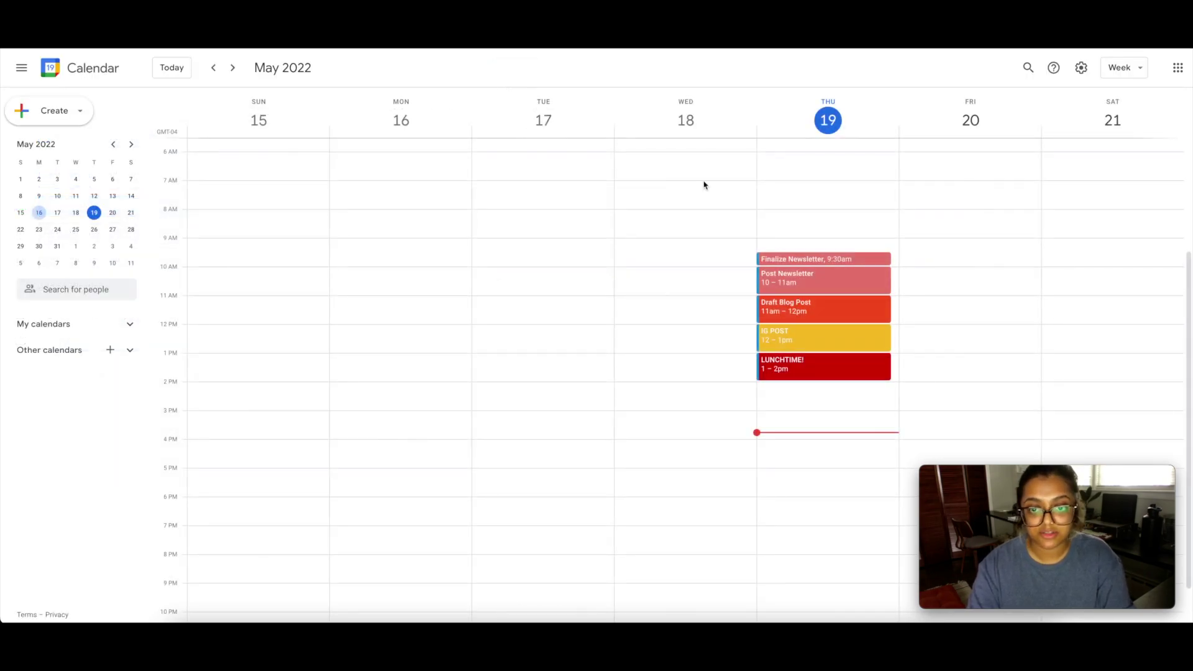
- Start an event on Thursday, May 19 from 2:00pm to 3:00pm with full options, titled "TIK TOK POST"
scroll(918, 394, "down", 1)
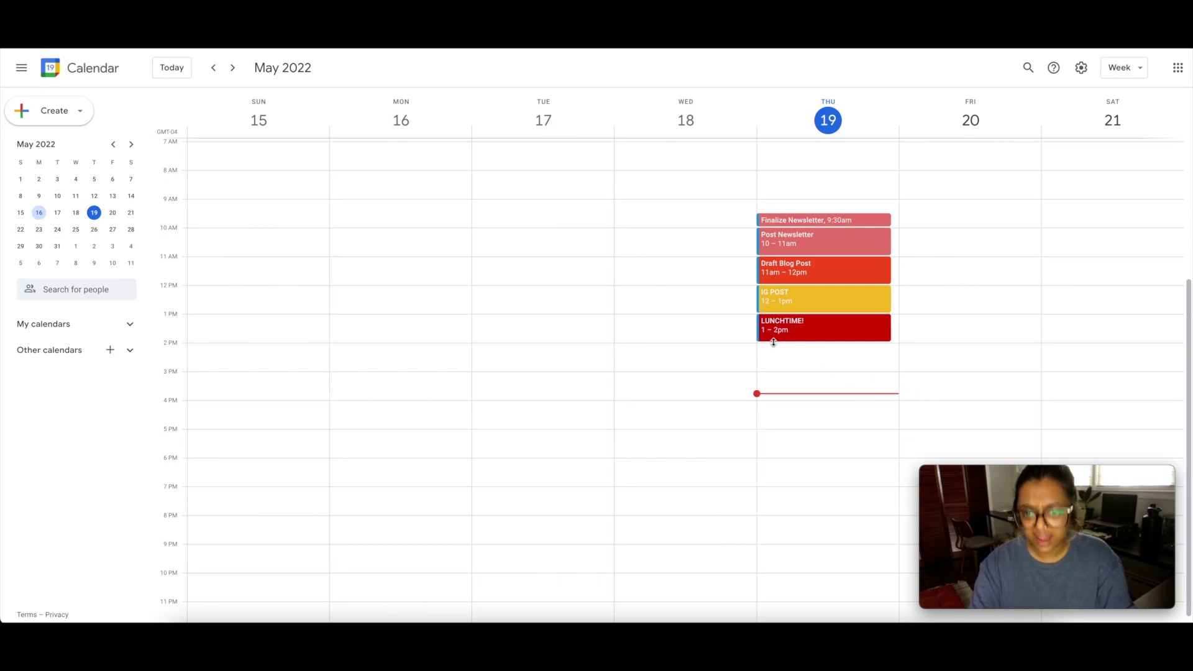
left_click(806, 358)
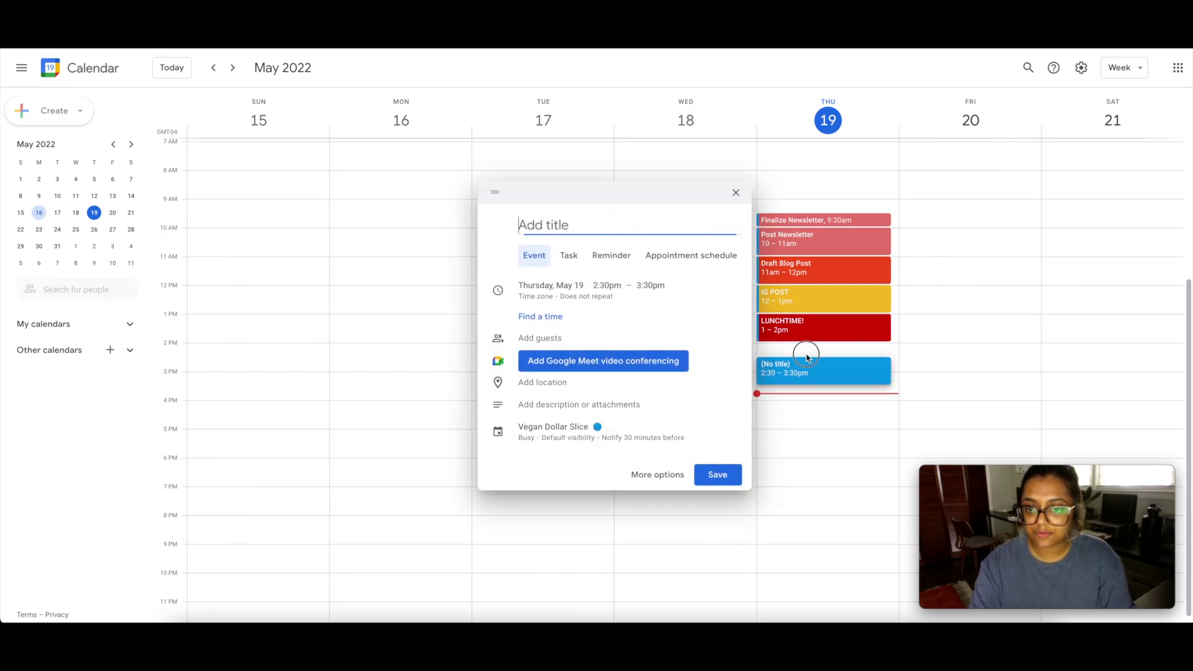
left_click(807, 348)
left_click(814, 356)
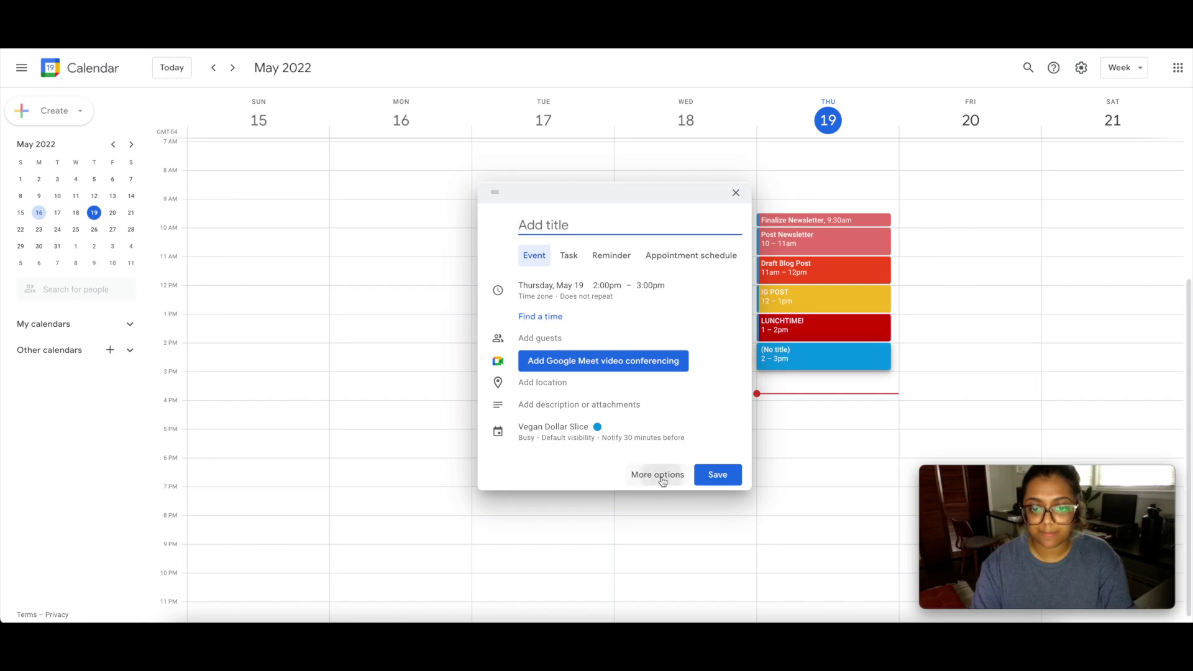
left_click(661, 476)
type("T")
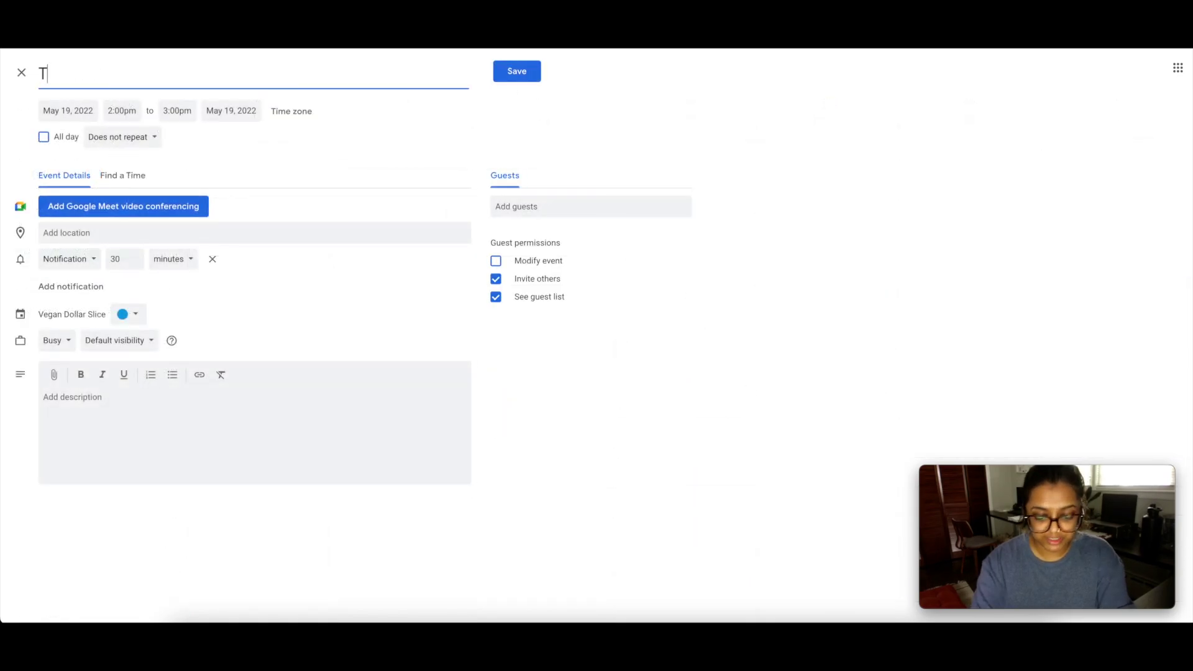
type("IK TOK POST")
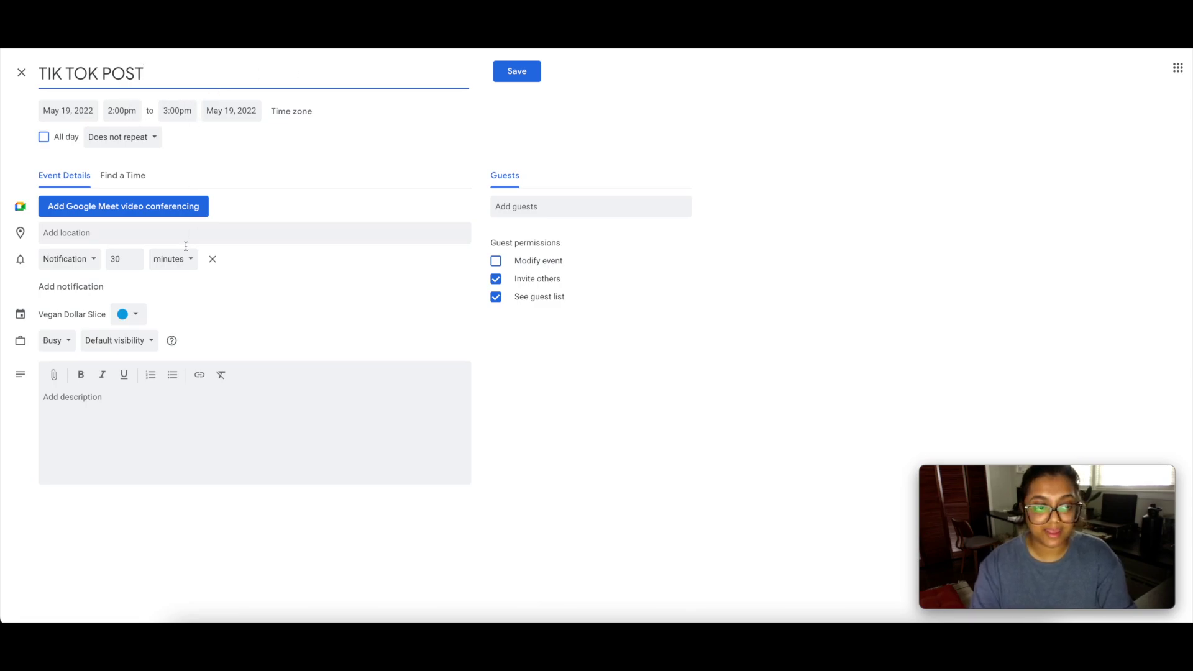
- Set the TIK TOK POST notification to 15 minutes and describe it with the lines "- editing", "- hashtags" and "- engage with community"
left_click_drag(126, 261, 107, 264)
type("15")
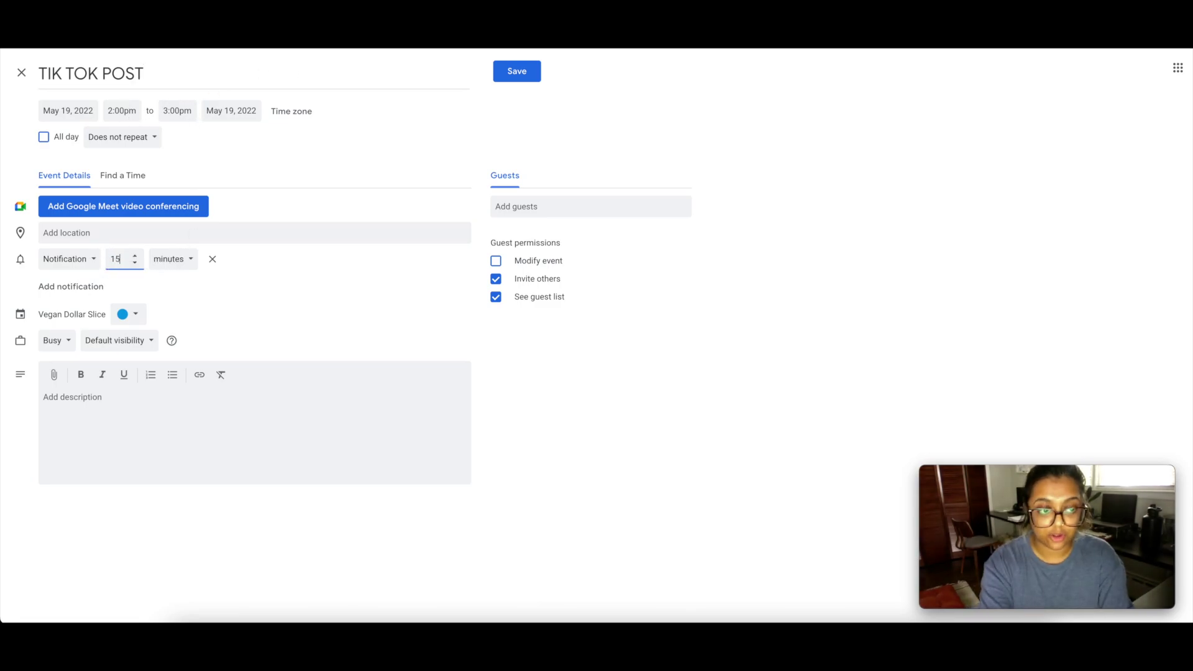
left_click(187, 436)
type("-")
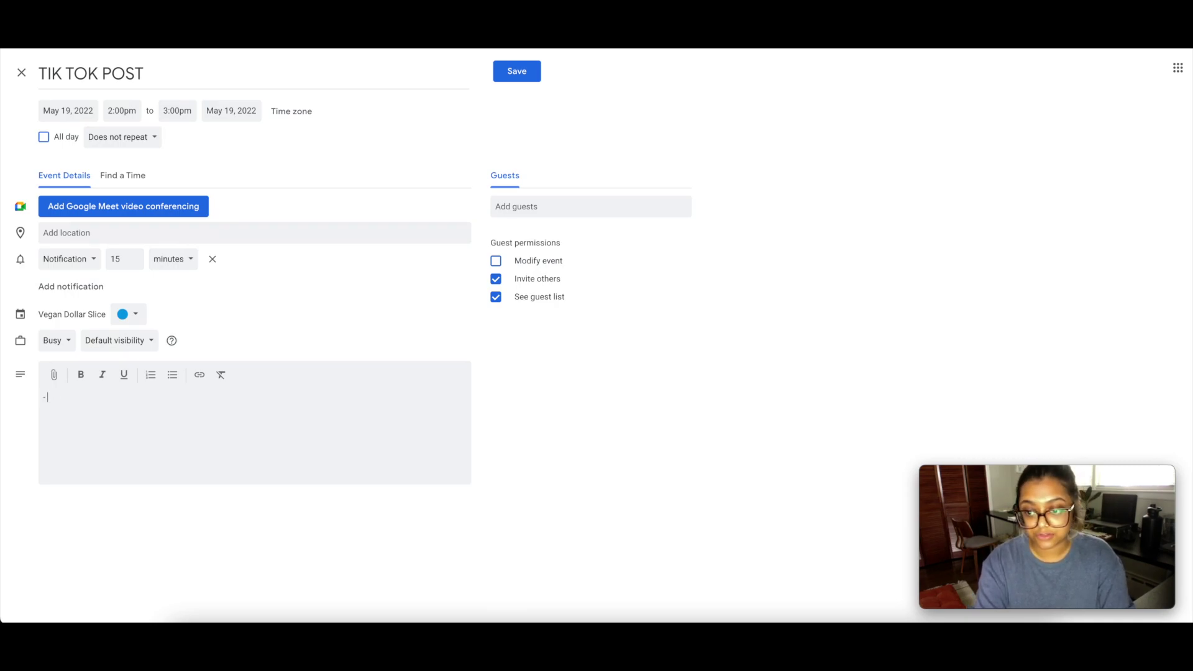
type(" edi")
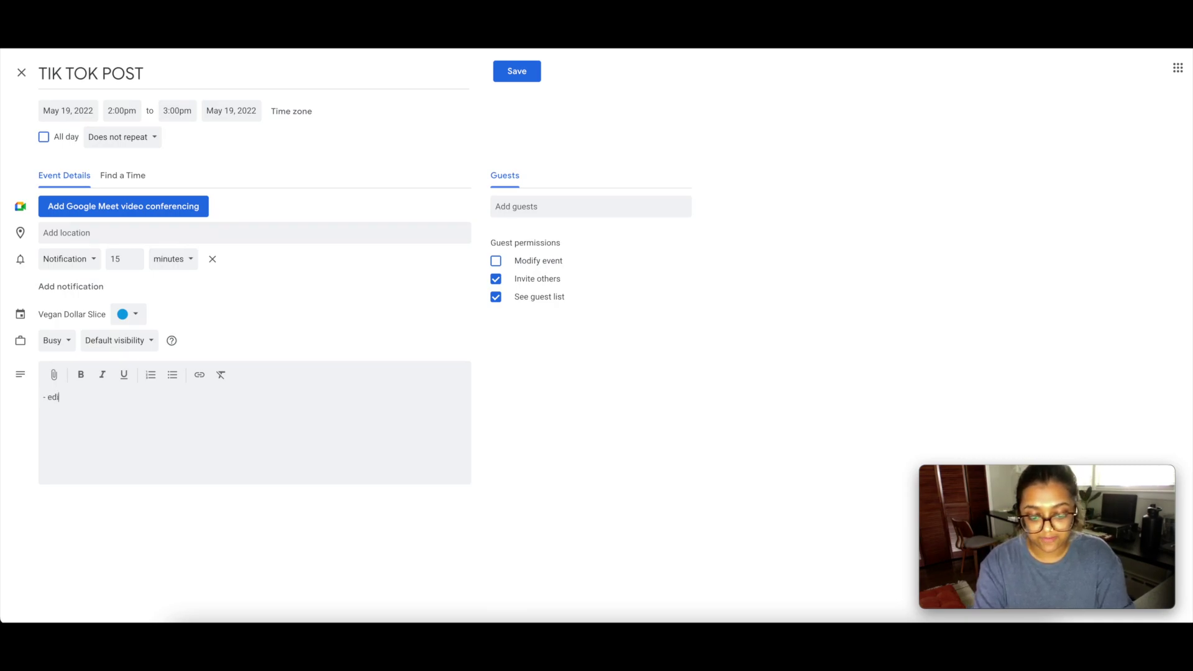
type("ting - hashtags")
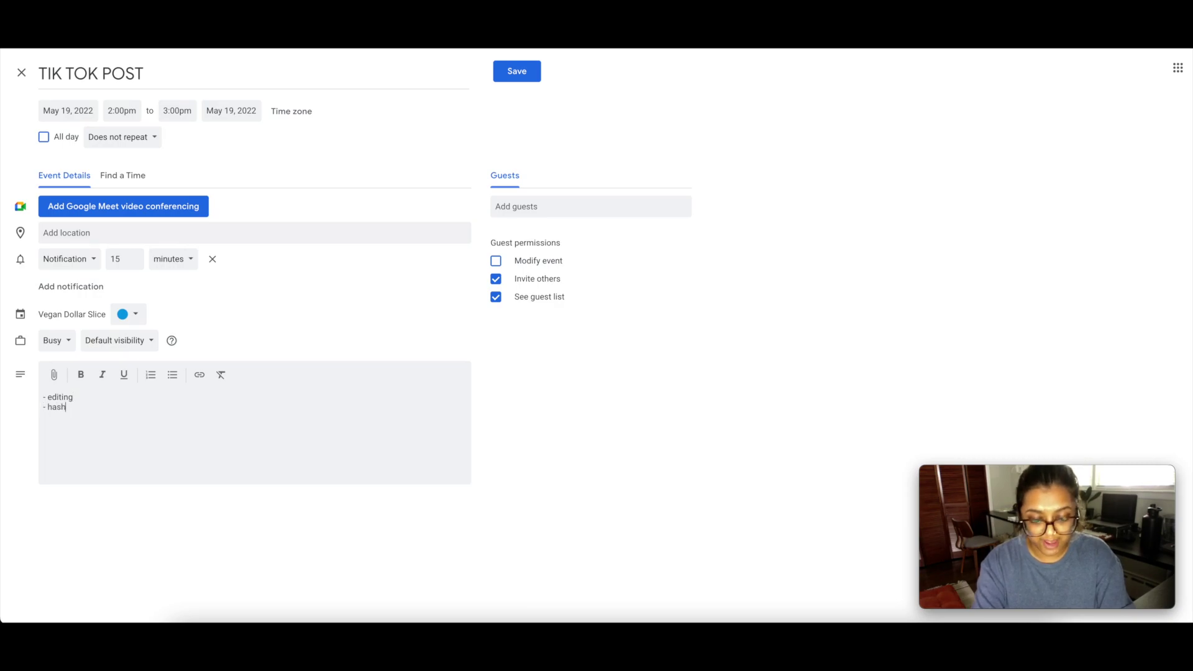
key("Return")
type("- engage with community")
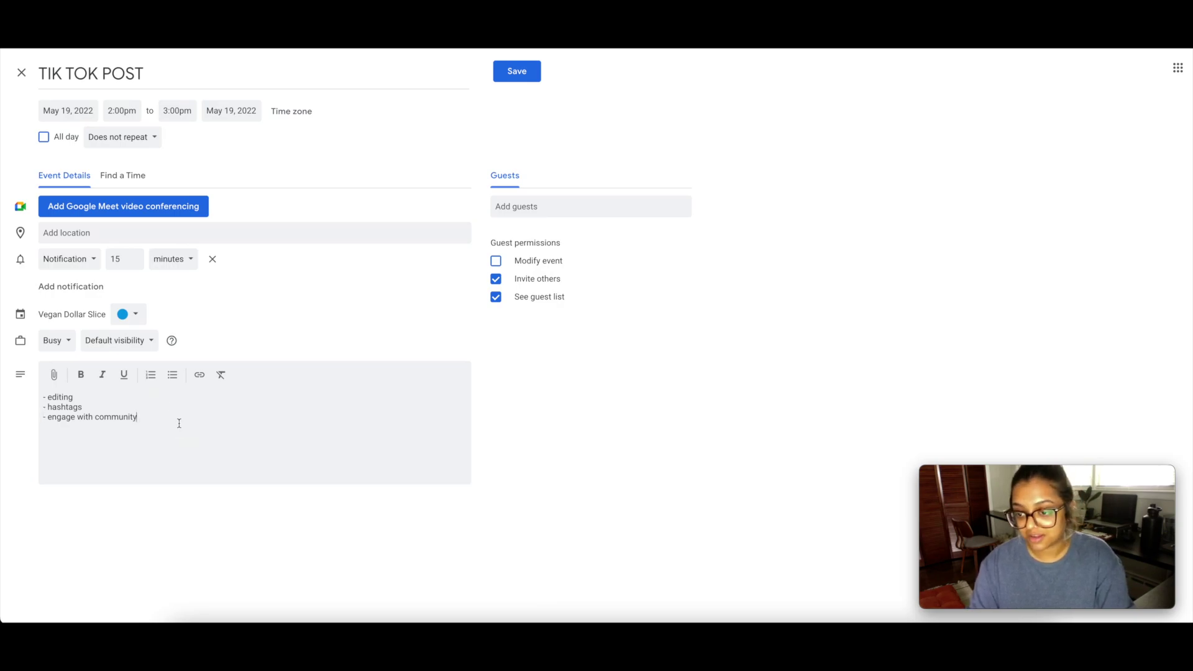
- Set the TIK TOK POST event's color to Sage and save the event
left_click(134, 316)
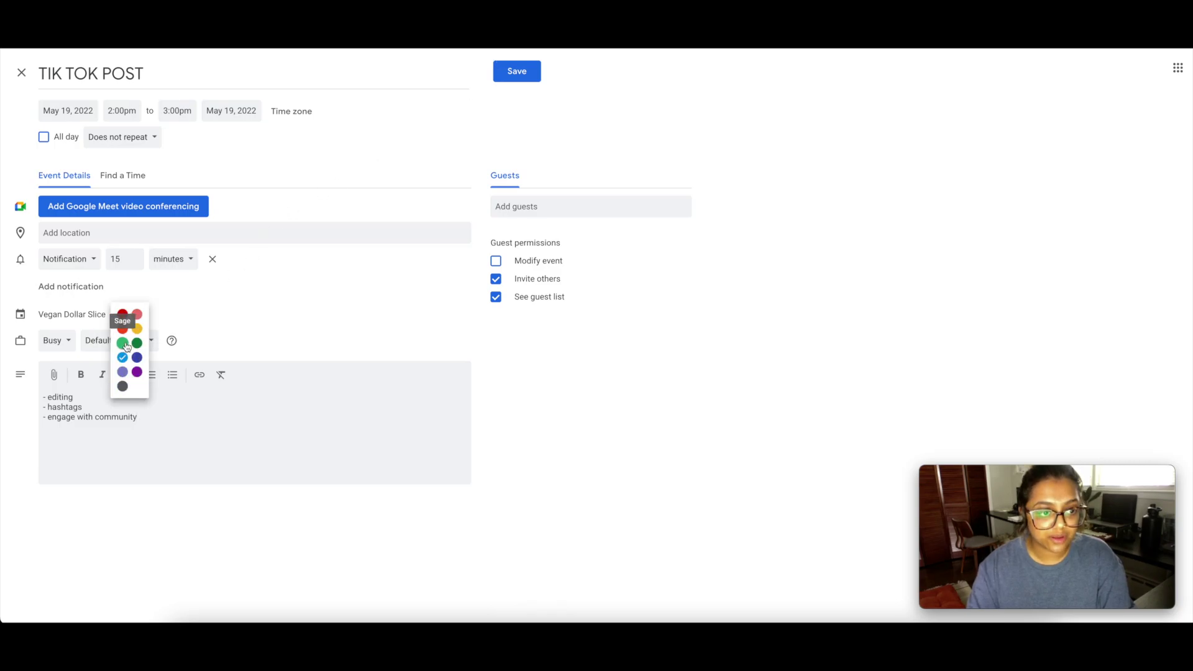
left_click(127, 346)
left_click(528, 73)
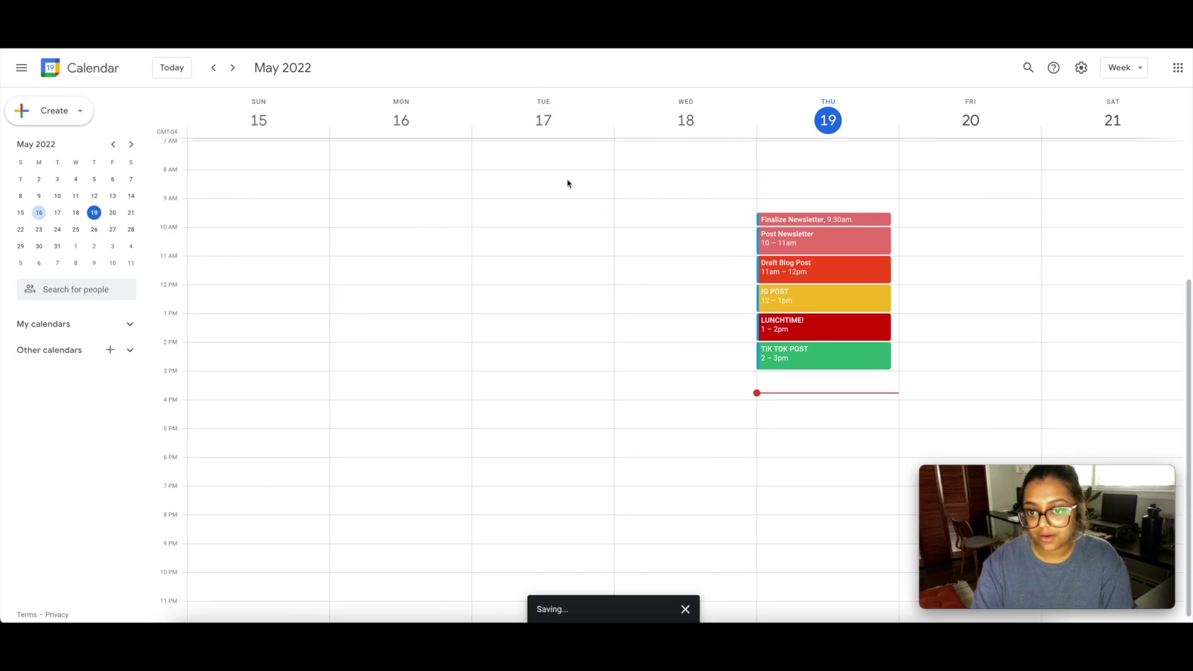
- Start an event on Thursday, May 19 from 3:00pm to 4:00pm with full options, titled "Finalize Blog Post"
left_click(811, 379)
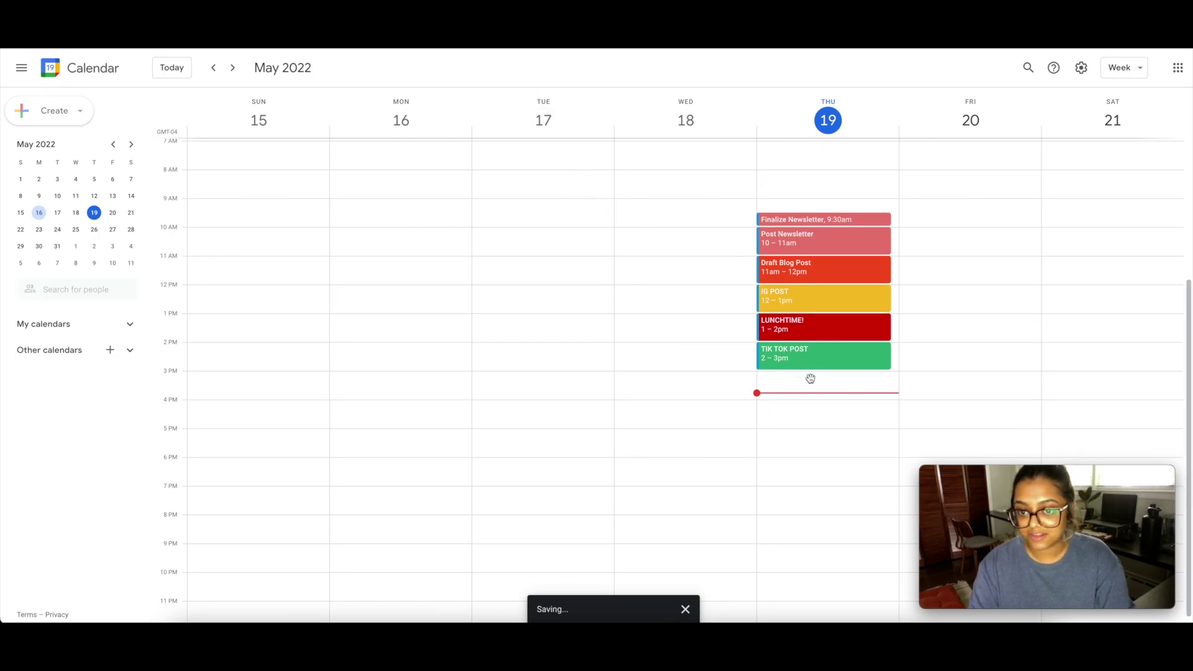
left_click(651, 474)
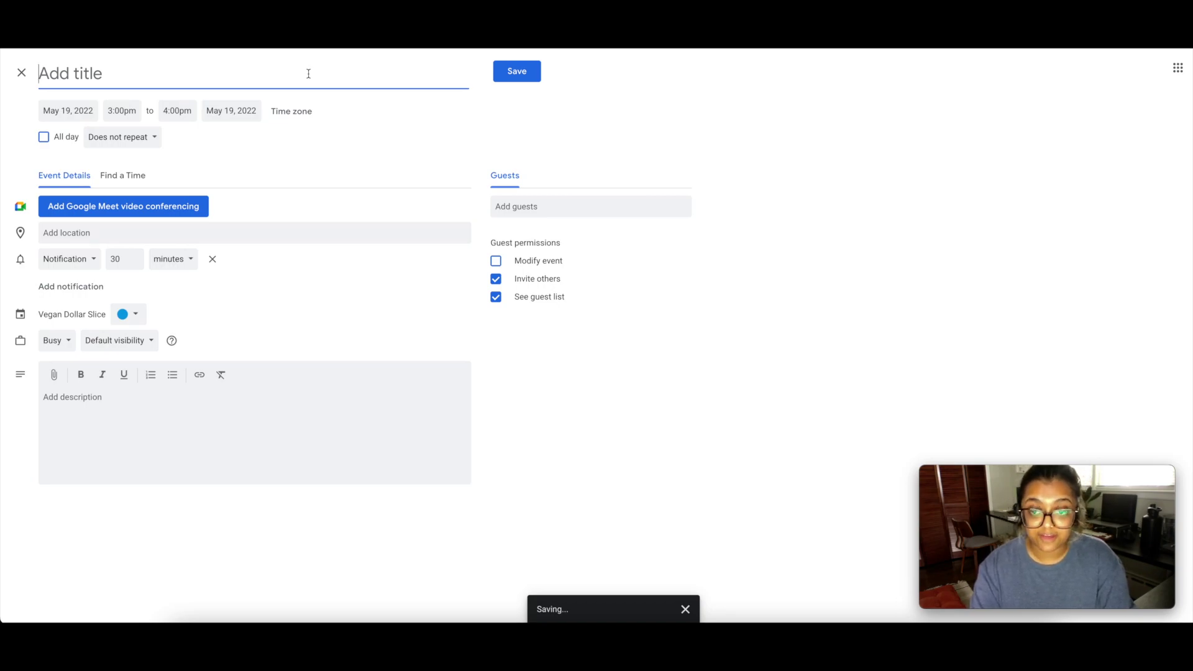
type("Fi")
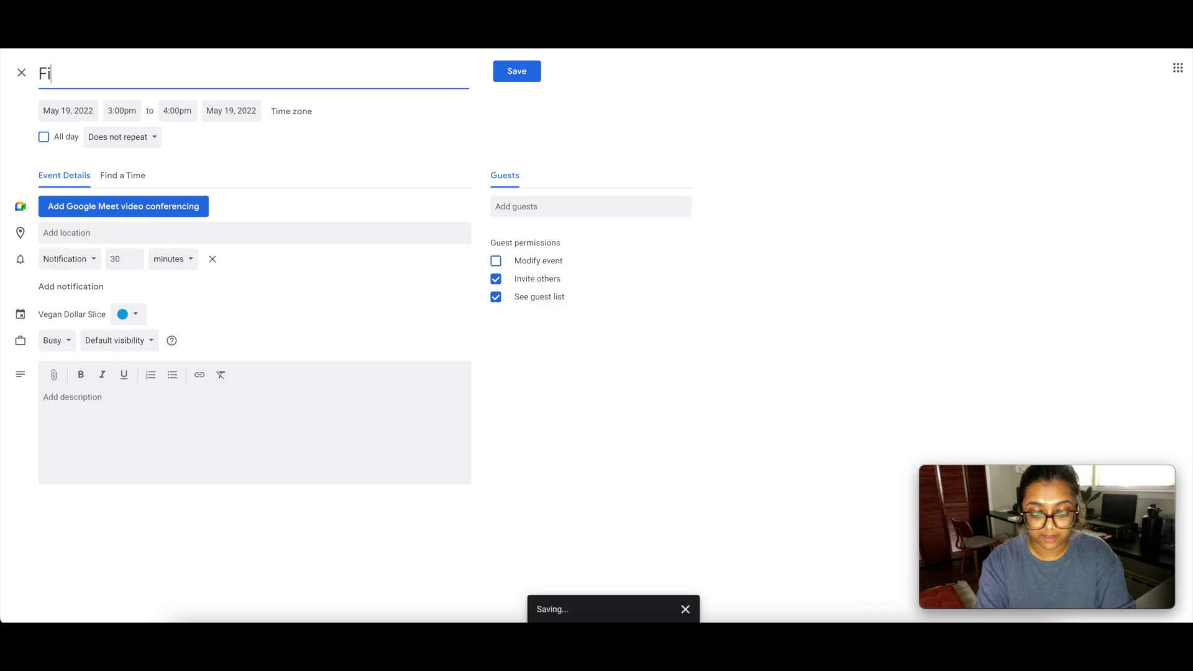
type("nalize")
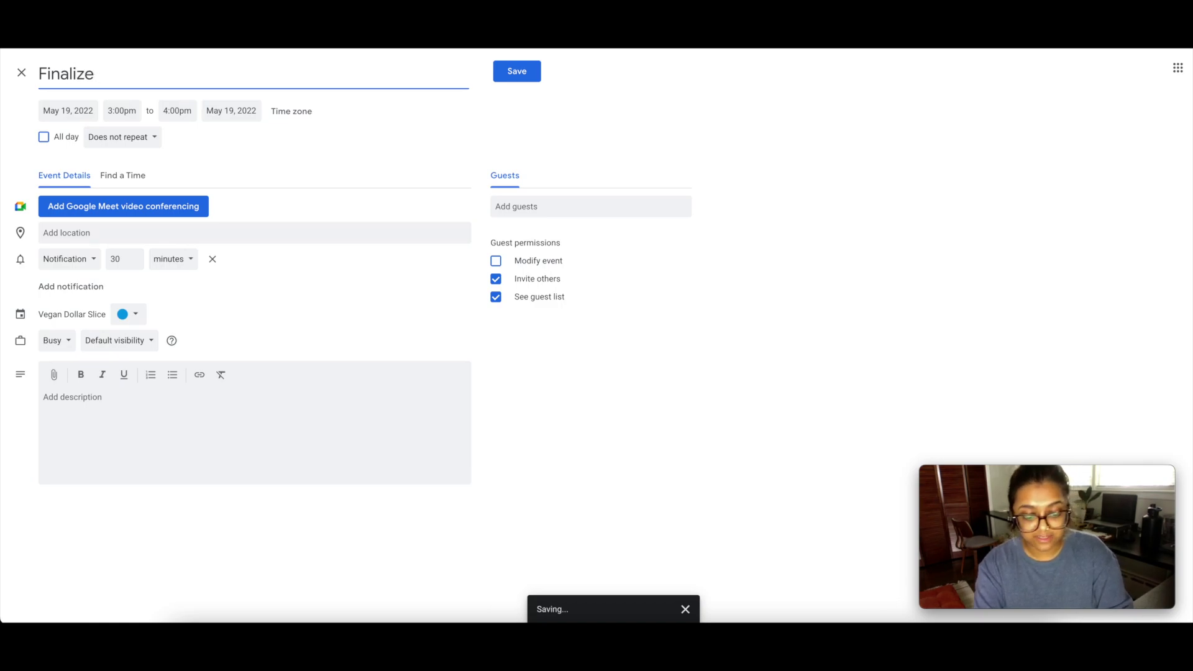
type(" Blog Post")
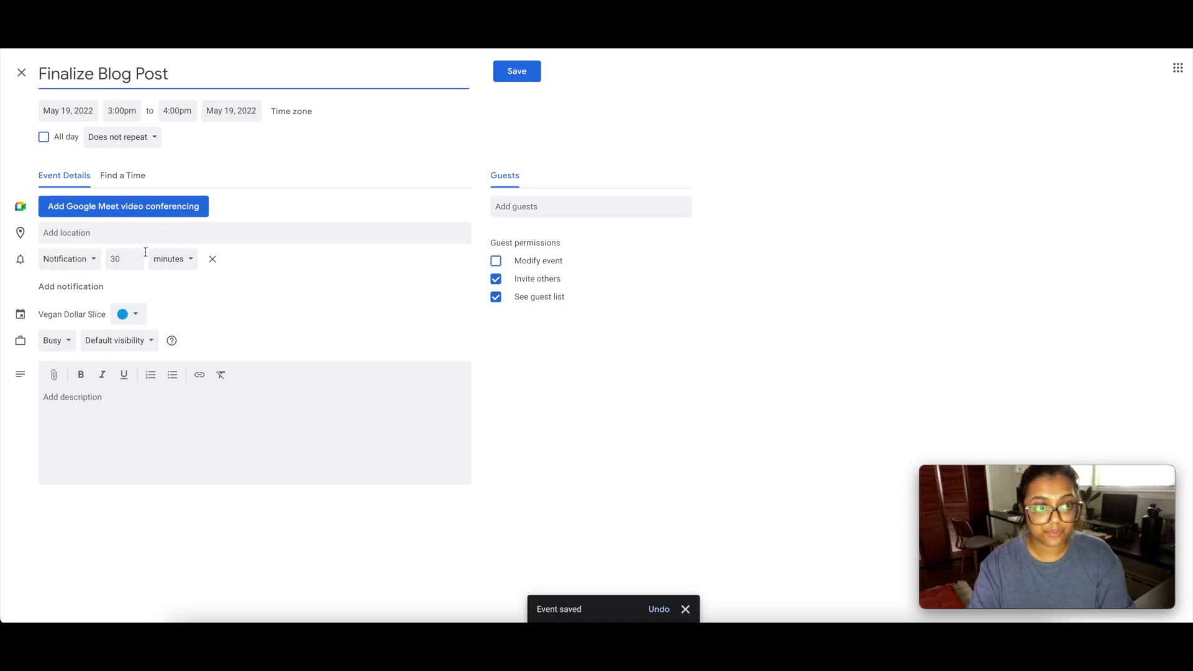
- Set the Finalize Blog Post notification to 15 minutes and its color to the same orange-red as Draft Blog Post
double_click(115, 256)
type("15")
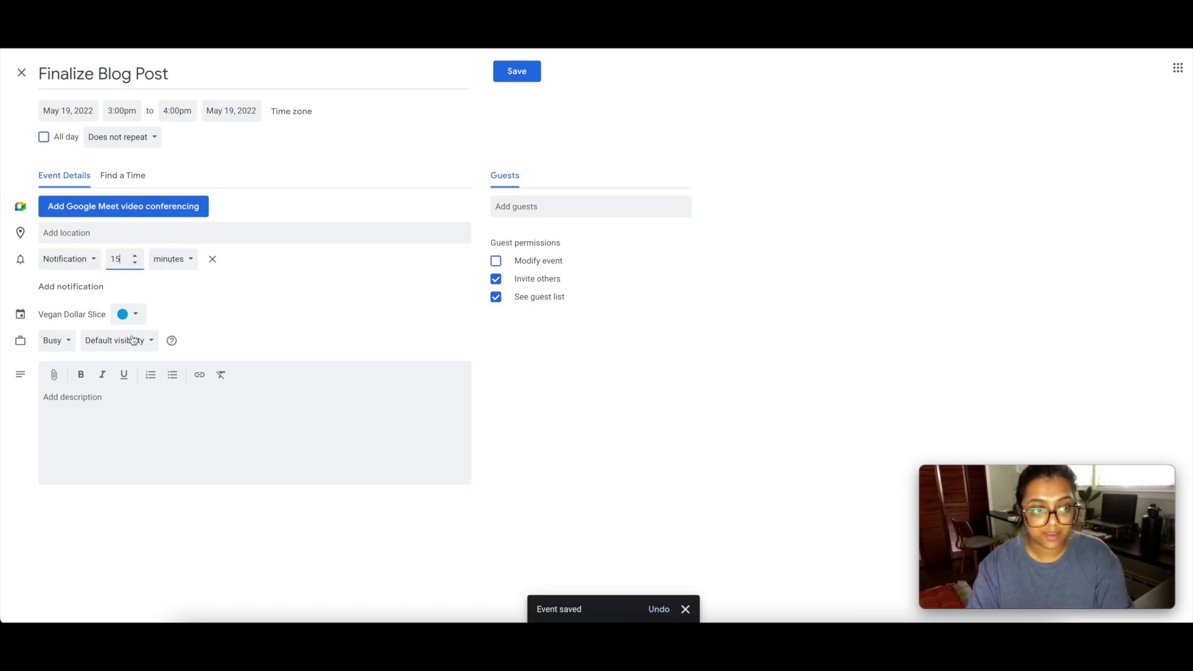
left_click(131, 318)
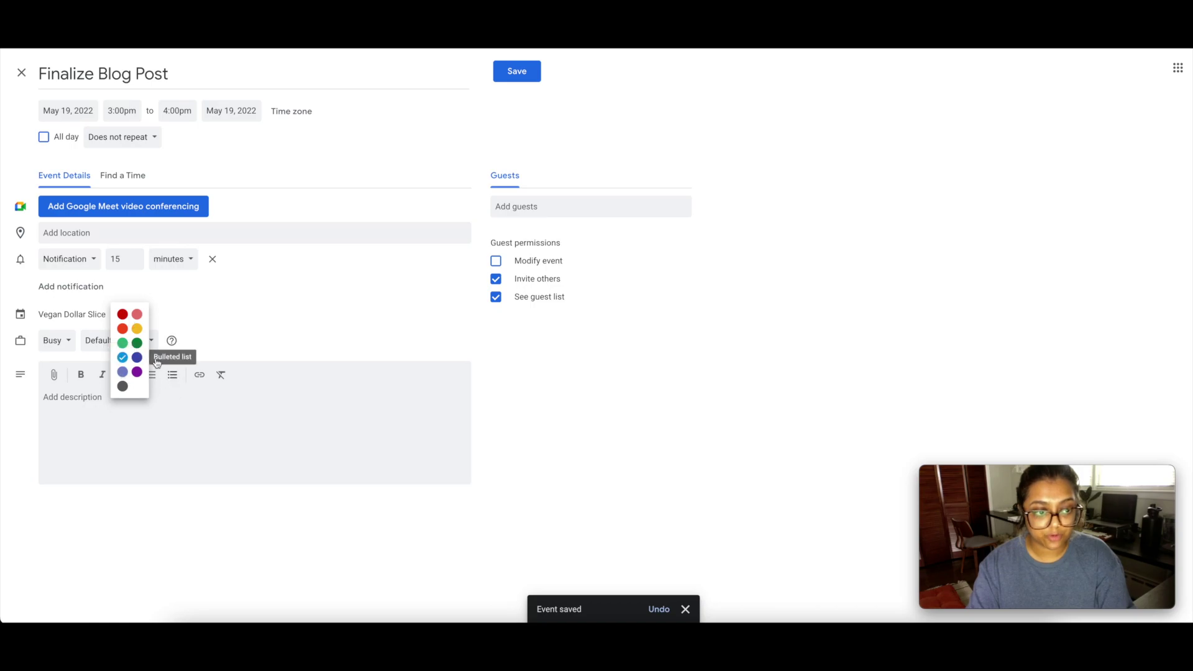
left_click(122, 335)
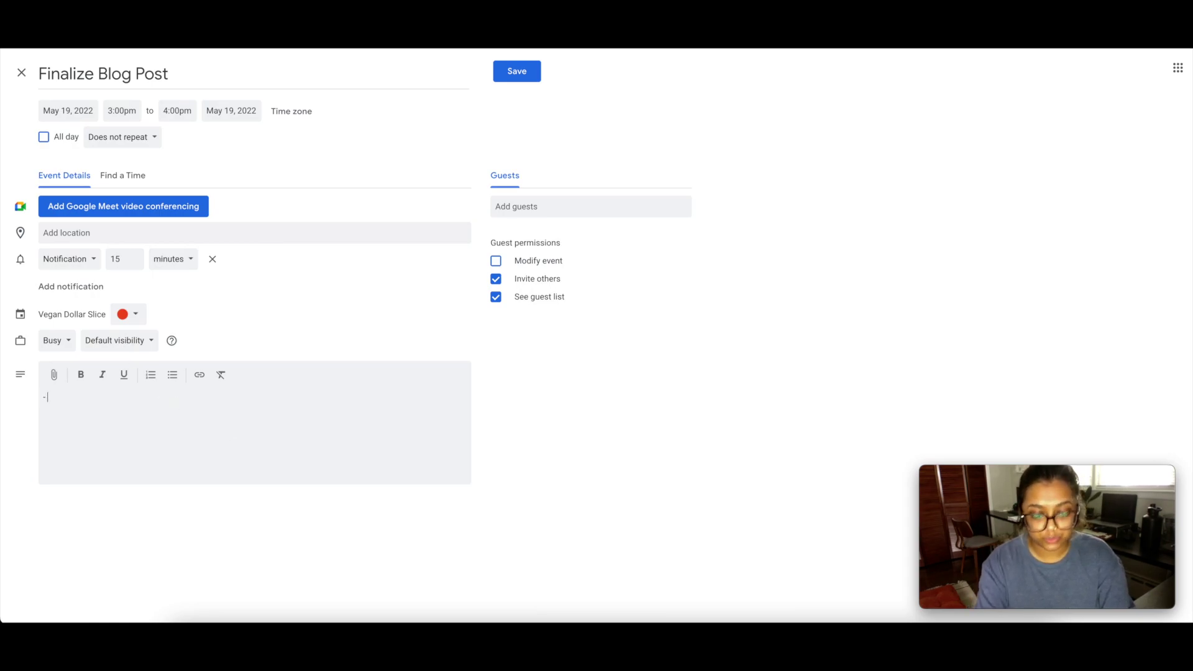
- Describe Finalize Blog Post with the lines "- add in photos", "- proofread" and "- fill in any blank spaces", and save the event
type("add in photos")
key("Return")
type("- proo")
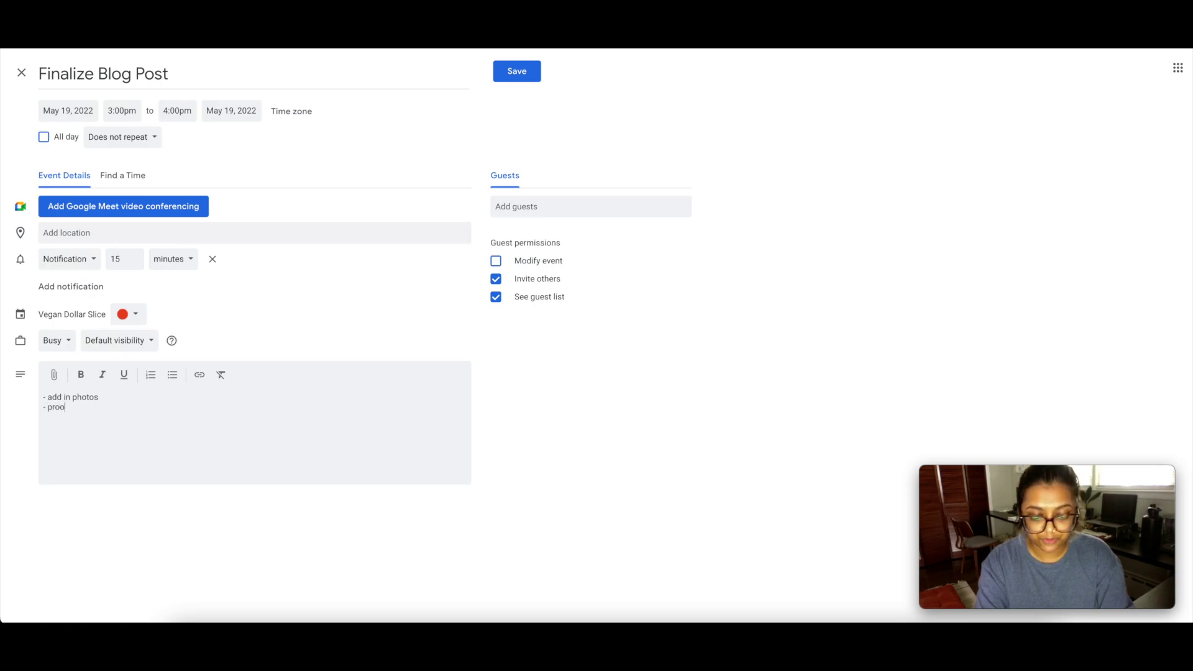
type("fread")
key("Return")
type("- fill in any blank spaces")
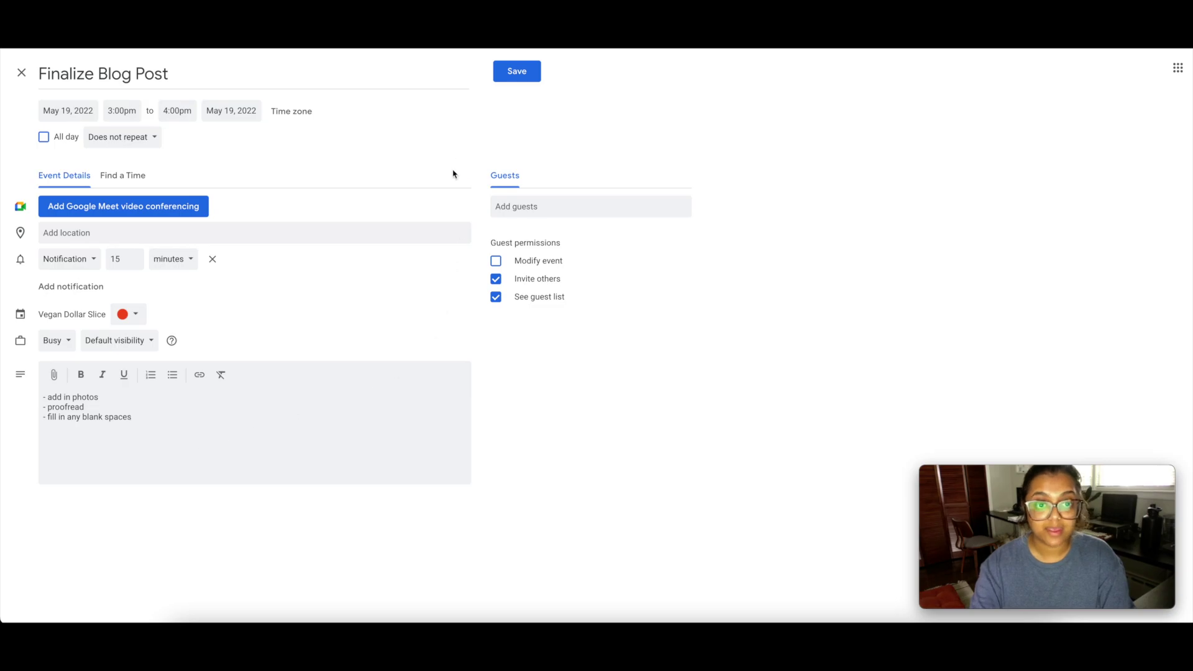
left_click(516, 71)
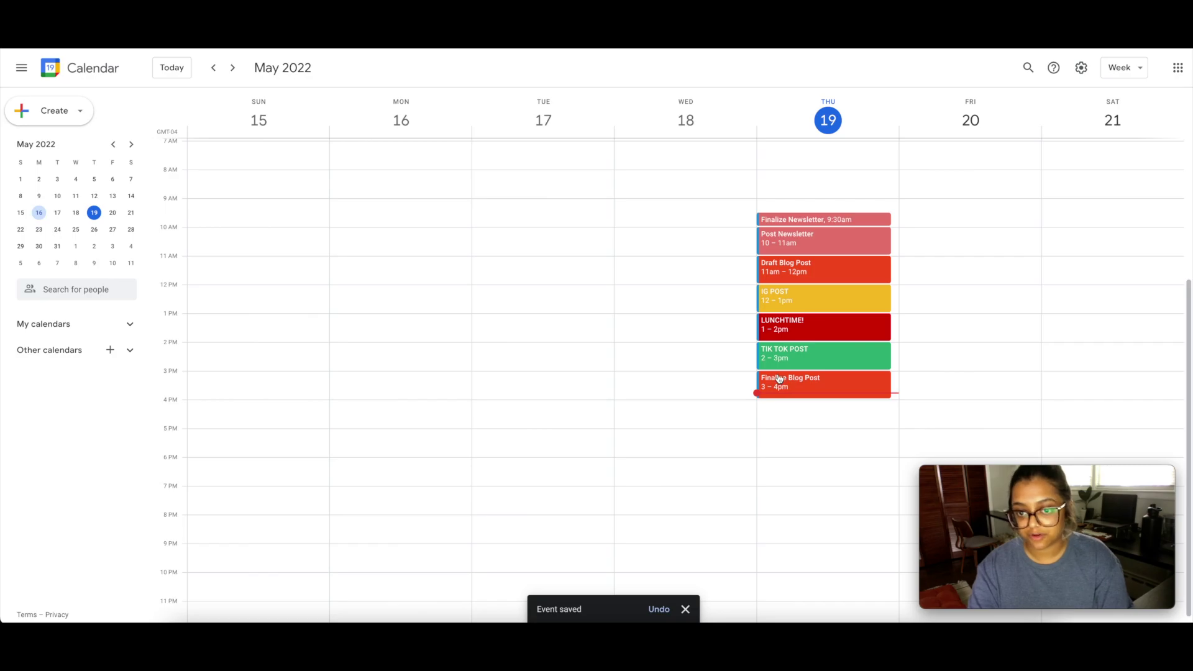
- Start an event on Thursday, May 19 from 4:00pm to 5:00pm titled "Checking Emails", with its notification set to 15 minutes
left_click(791, 412)
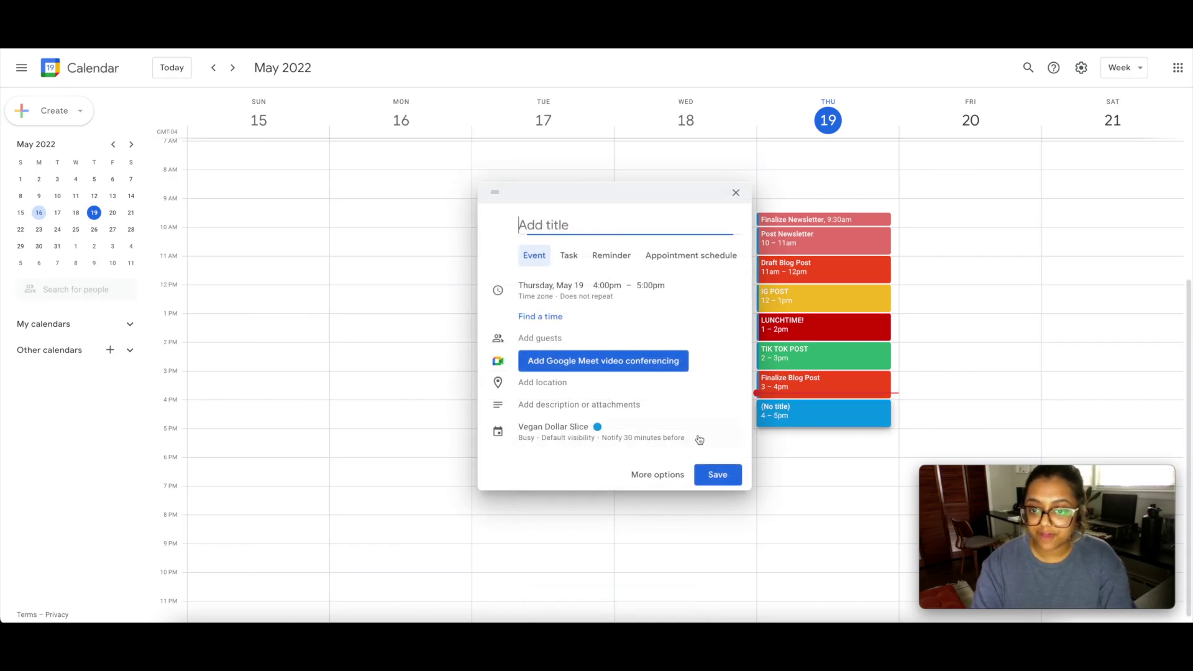
left_click(672, 477)
type("Checking Emails")
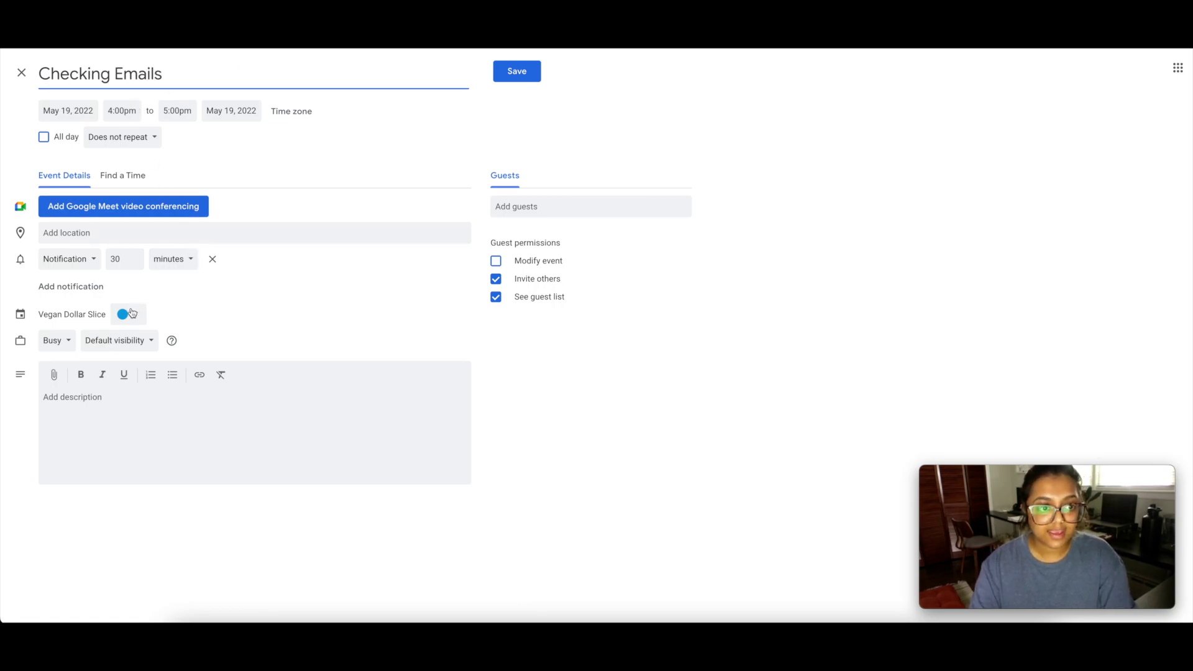
double_click(115, 259)
type("1")
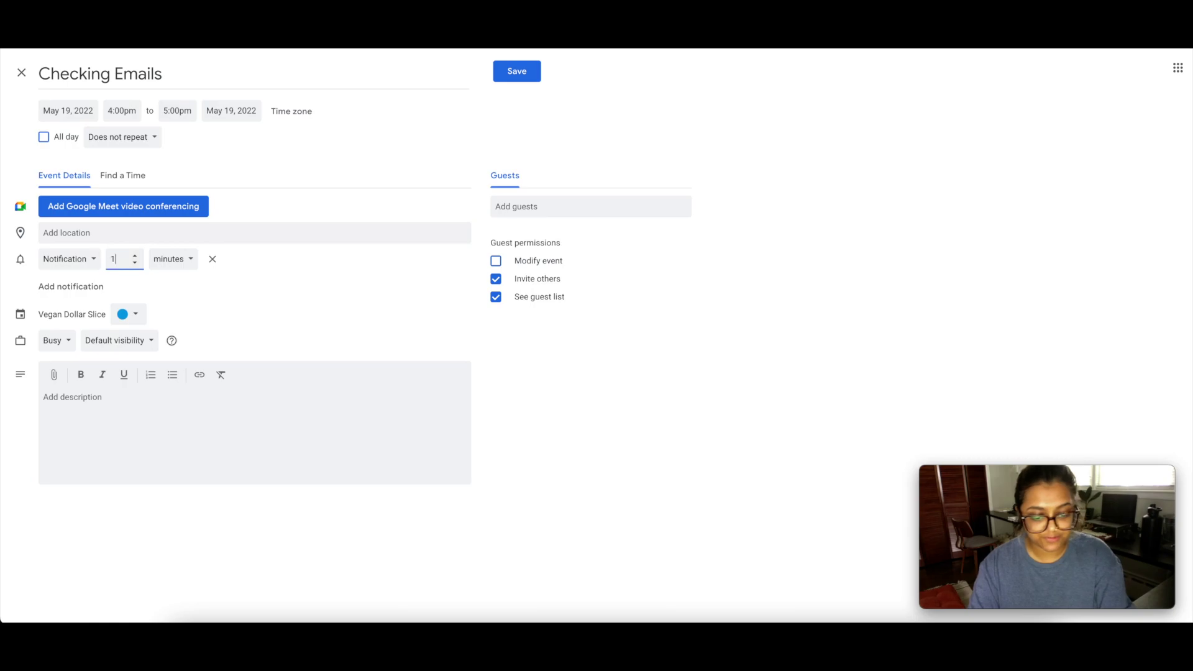
- Add the description "- add brand deals to notion" to the Checking Emails event and save it
type("- add b")
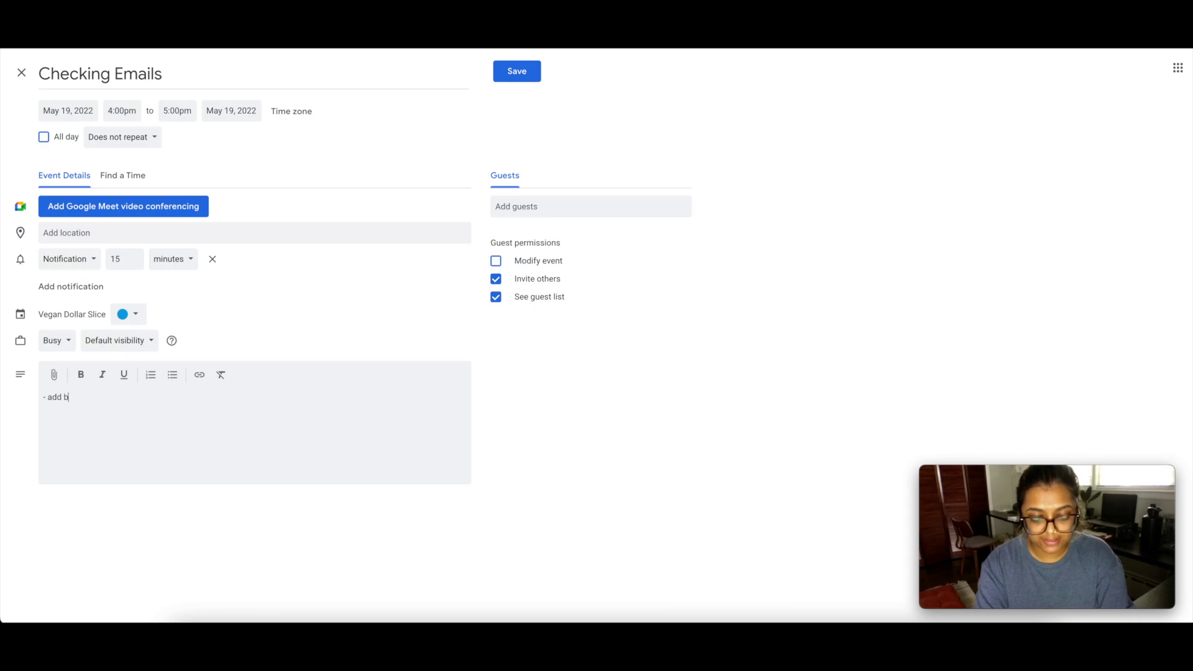
type("rand deals to notion")
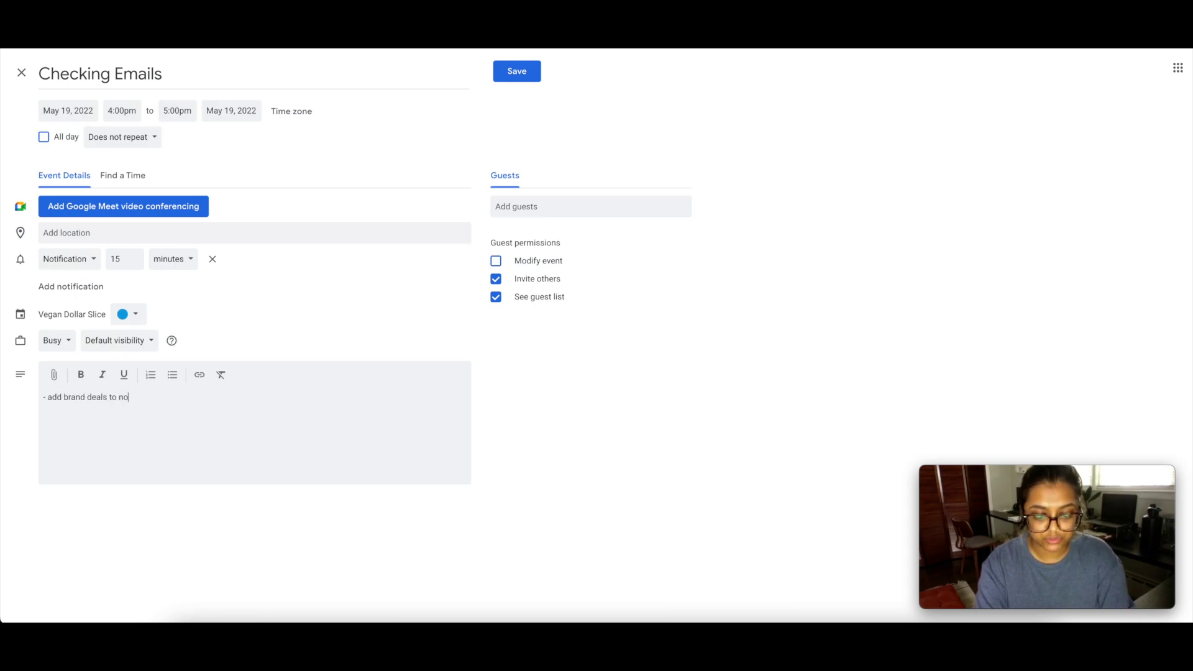
left_click(520, 73)
- Start an event on Thursday, May 19 from 5:00pm to 6:00pm titled "MEAL PREP DINNER"
scroll(831, 330, "down", 1)
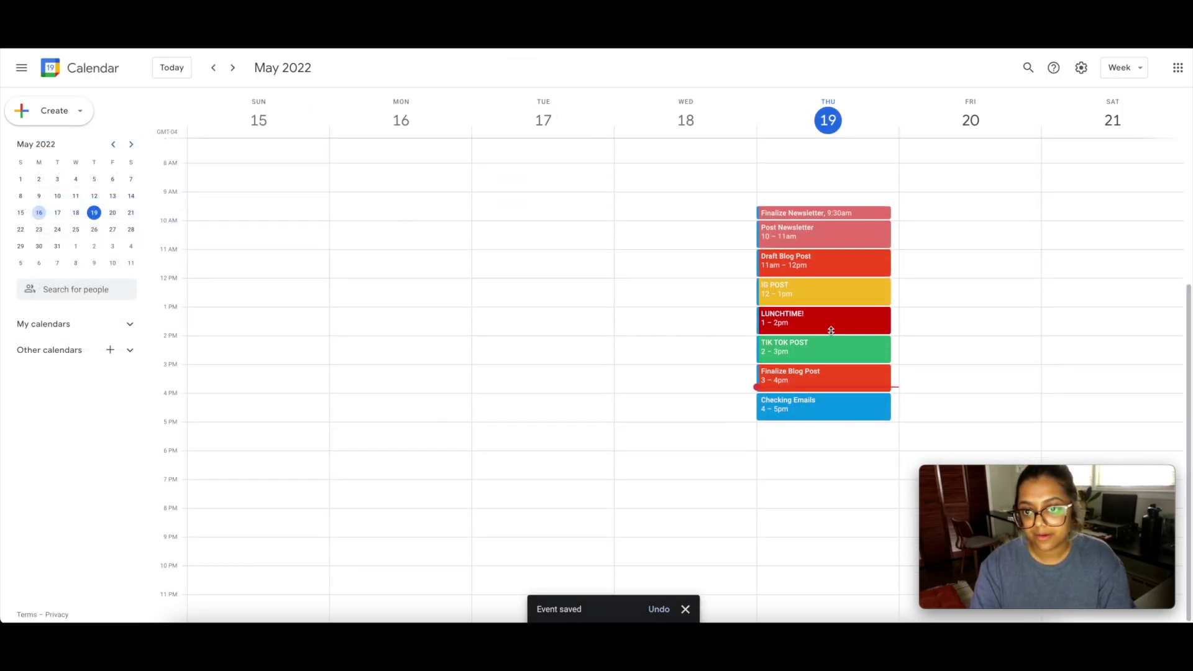
left_click(810, 438)
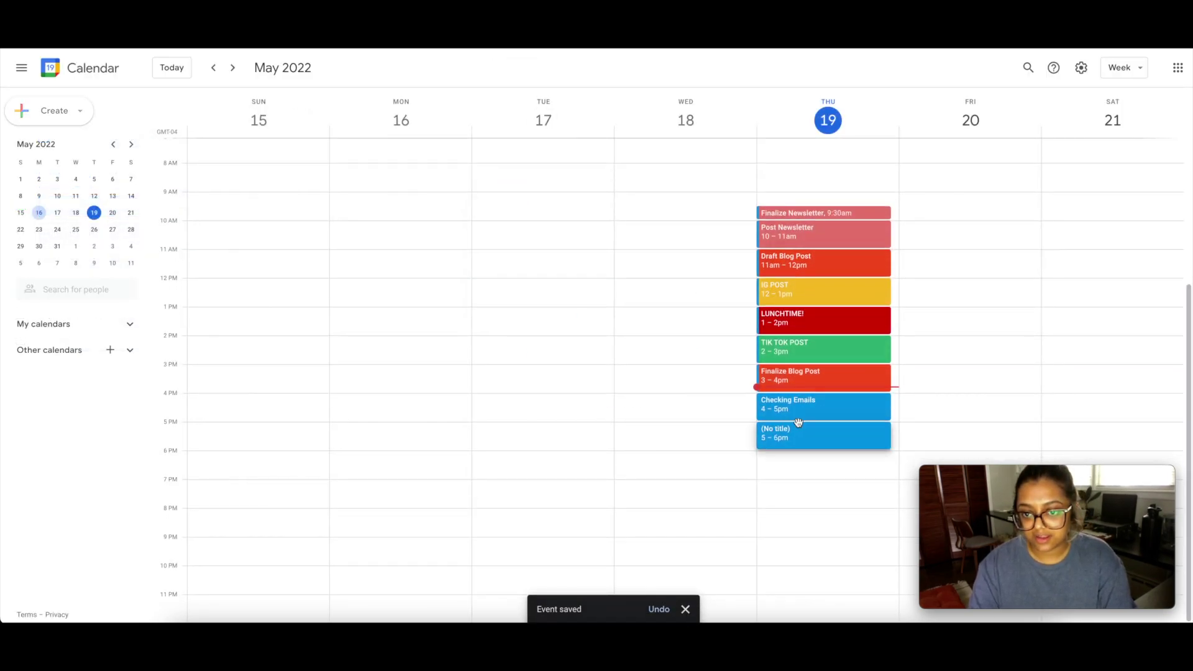
left_click(678, 475)
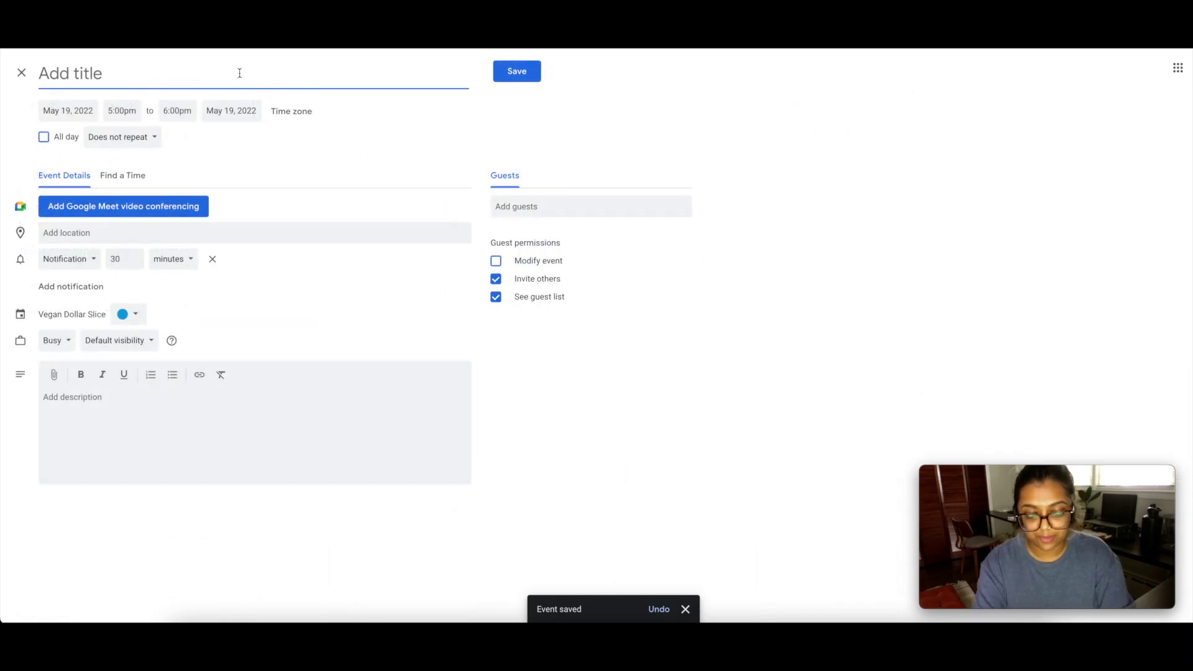
type("MEAL PREP DINNER")
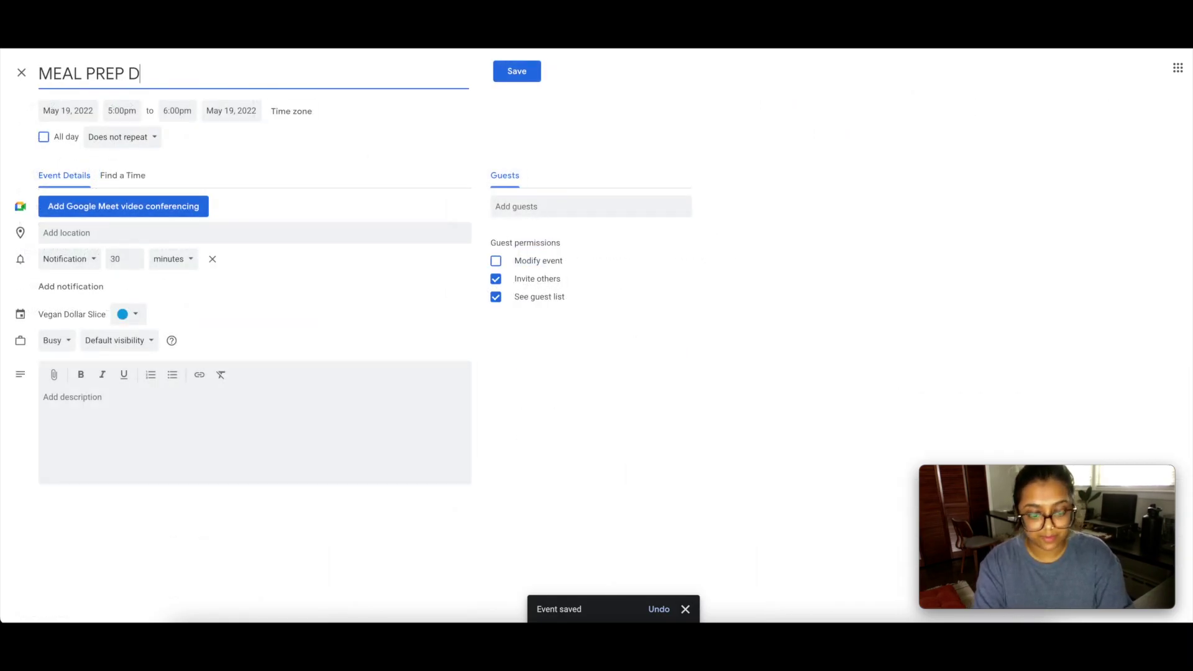
- Set the MEAL PREP DINNER notification to 15 minutes and its color to the same dark red as LUNCHTIME!, and save the event
double_click(122, 257)
type("15")
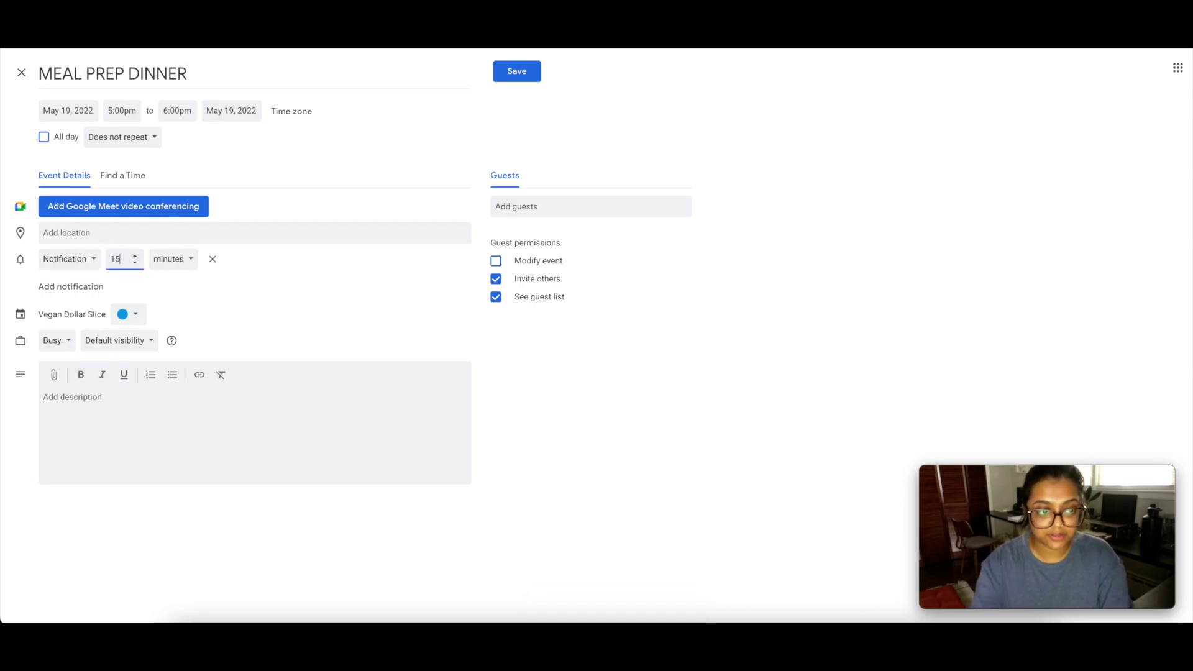
left_click(139, 317)
left_click(121, 315)
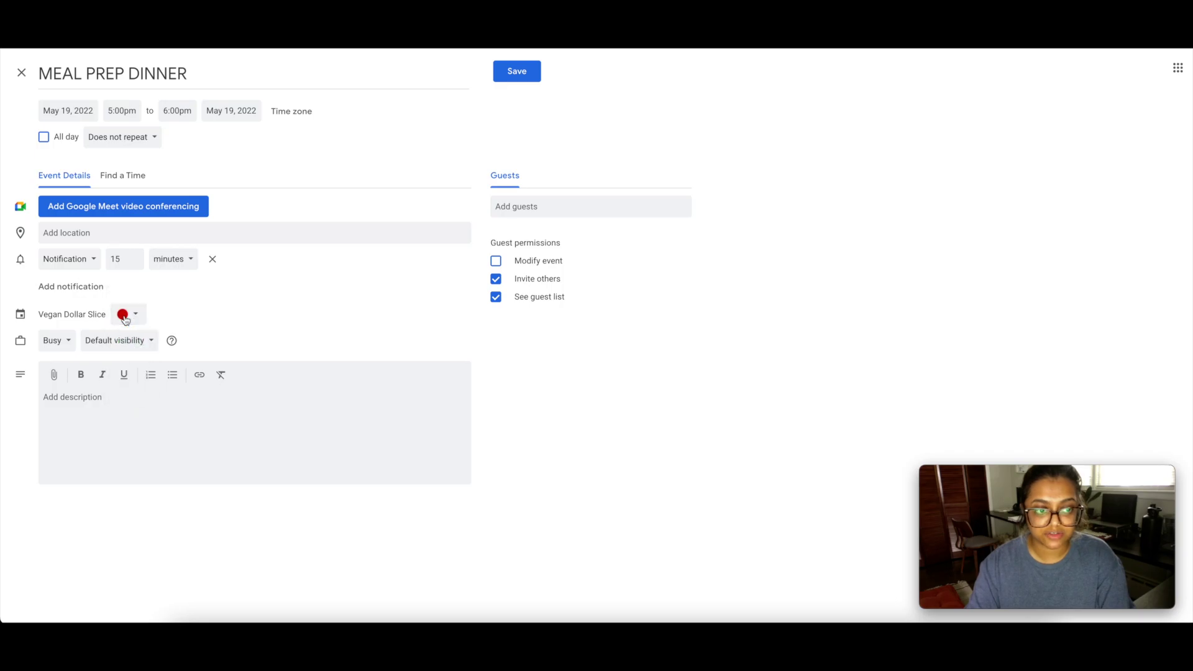
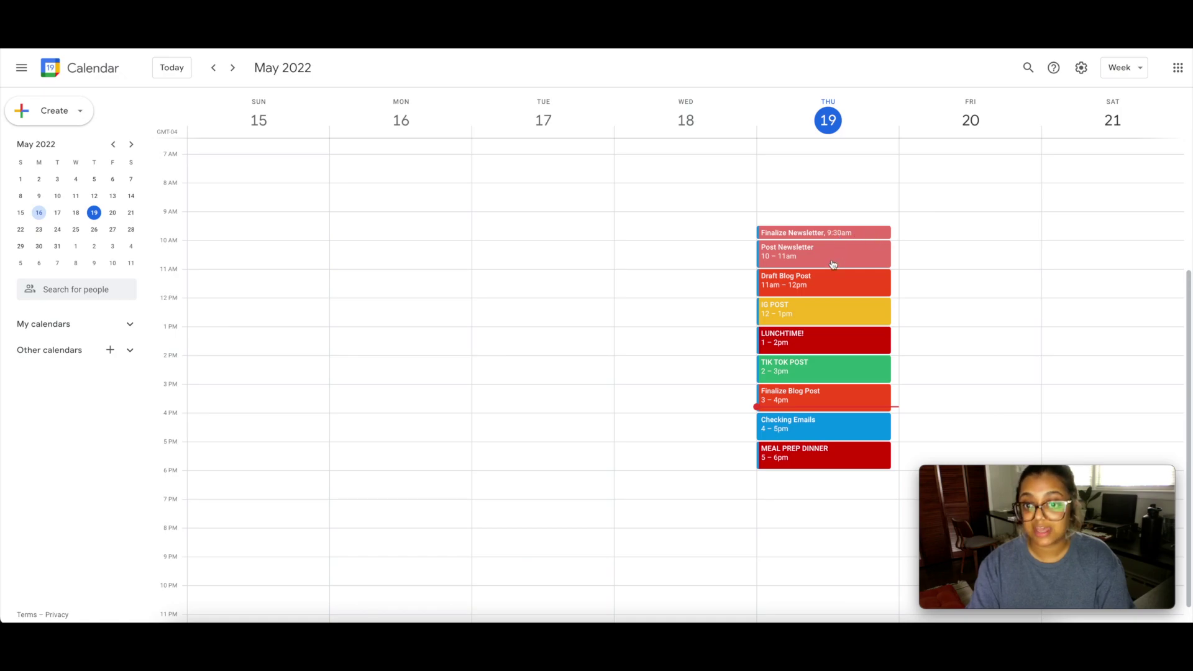
- Review the details of the Post Newsletter and Draft Blog Post events on Thursday, May 19
left_click(811, 261)
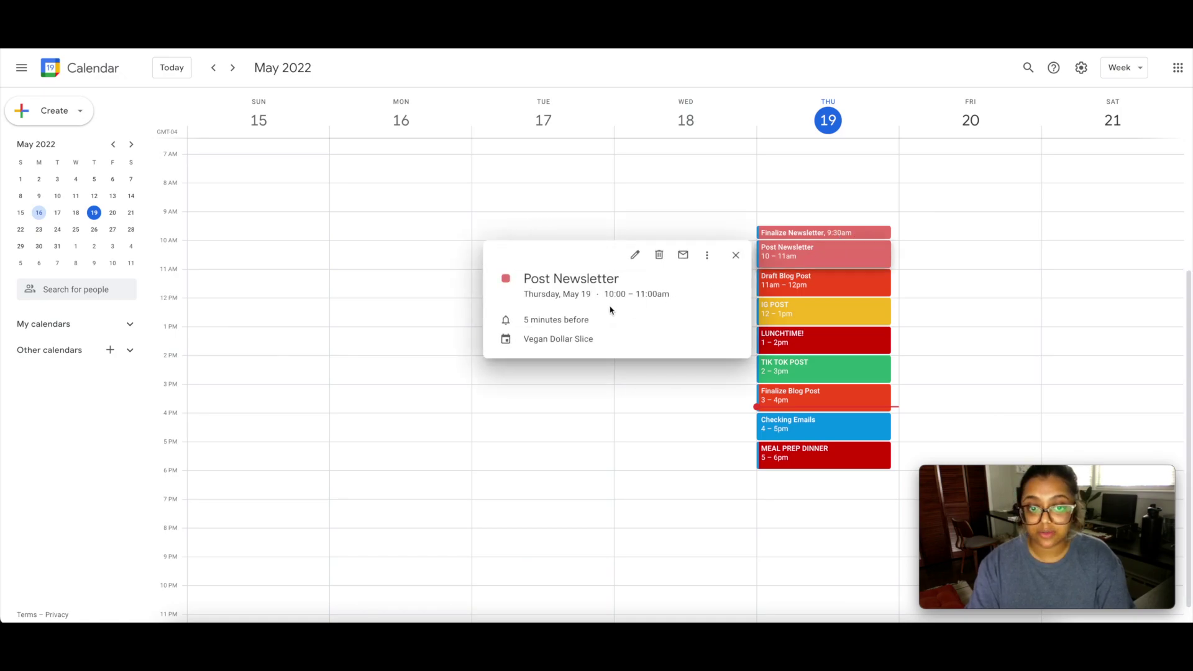
left_click(833, 262)
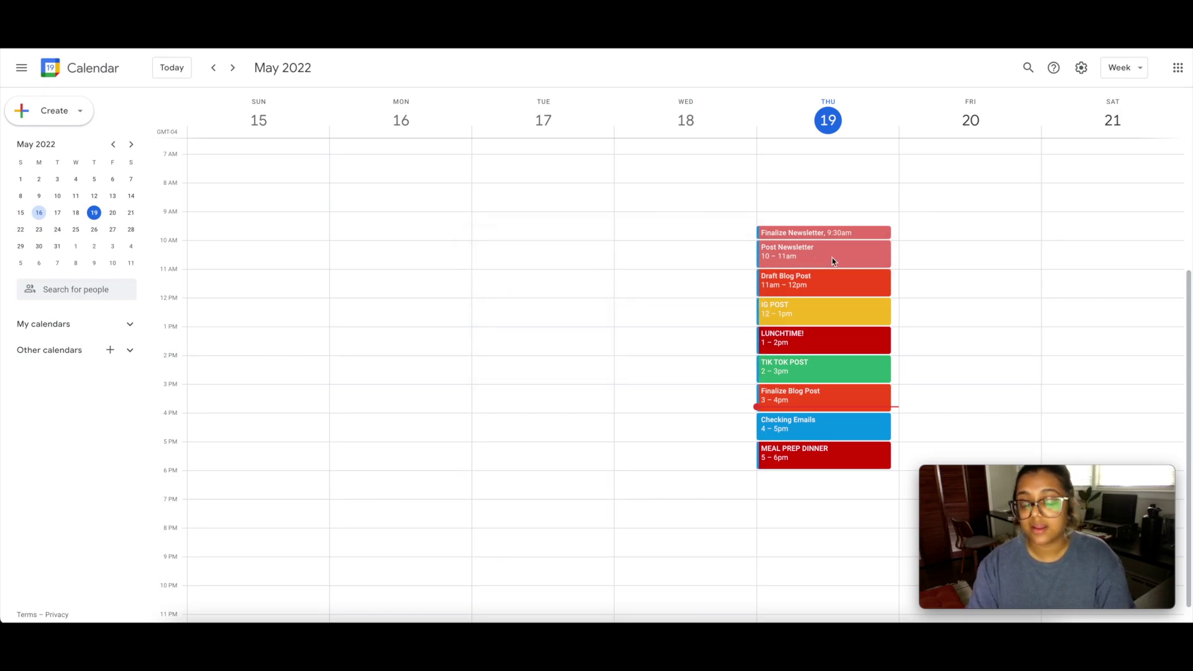
left_click(822, 287)
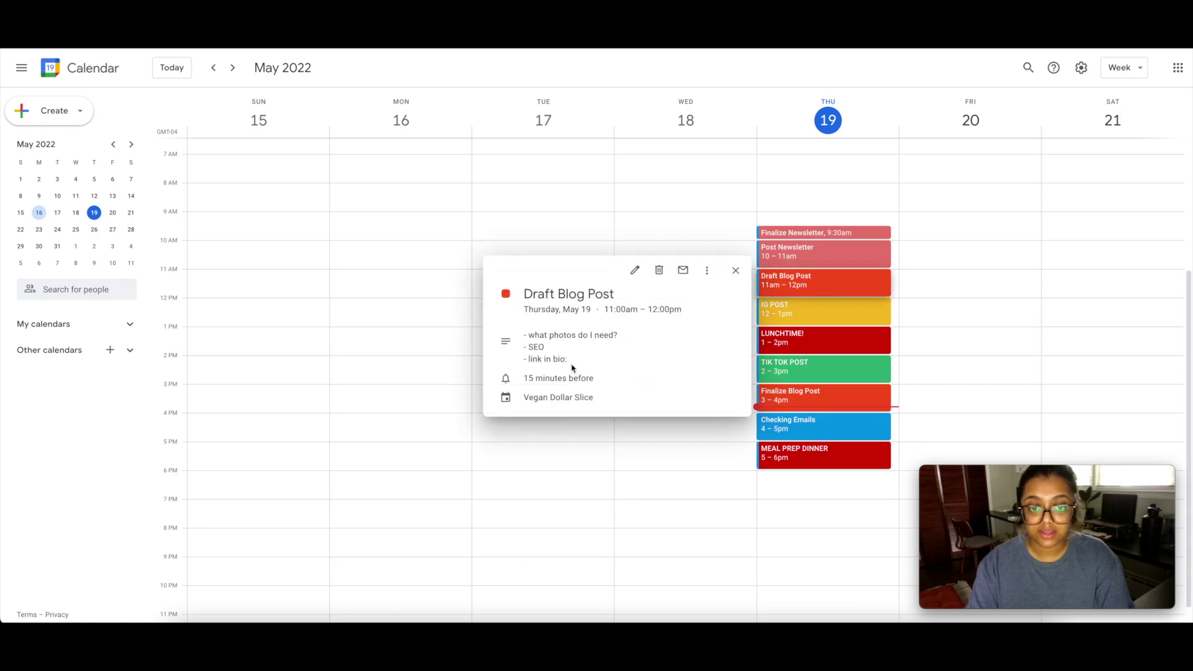
left_click(826, 278)
left_click(825, 281)
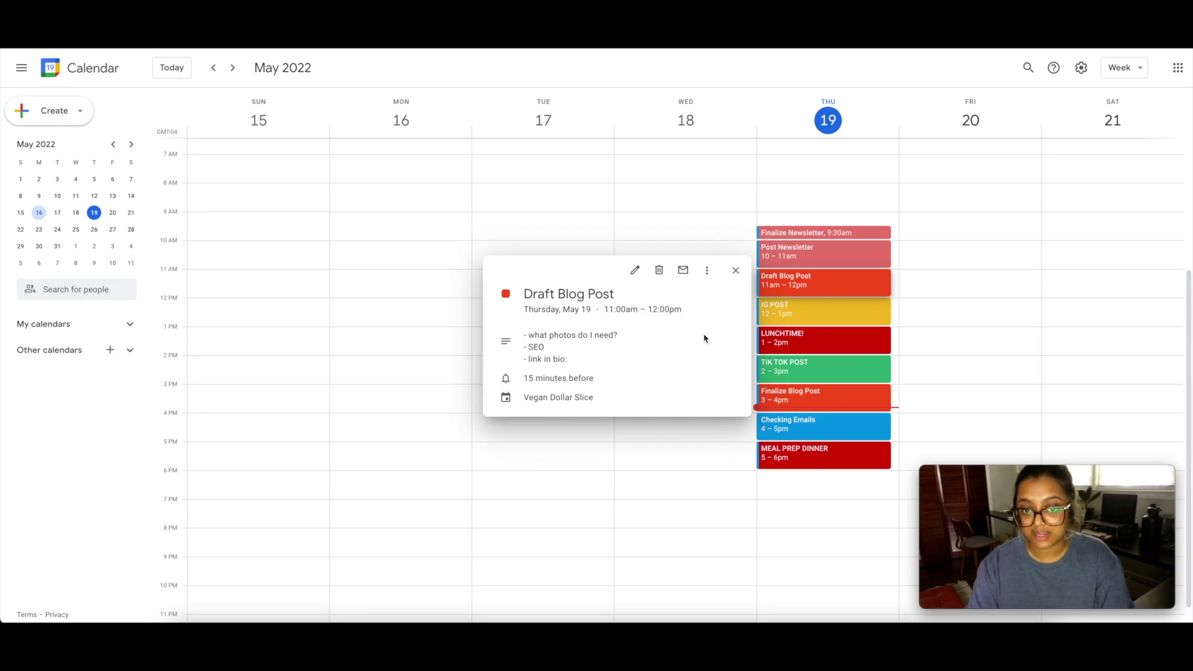
- Review the details of each remaining Thursday event in order, from IG POST through MEAL PREP DINNER, and close the last one
left_click(798, 313)
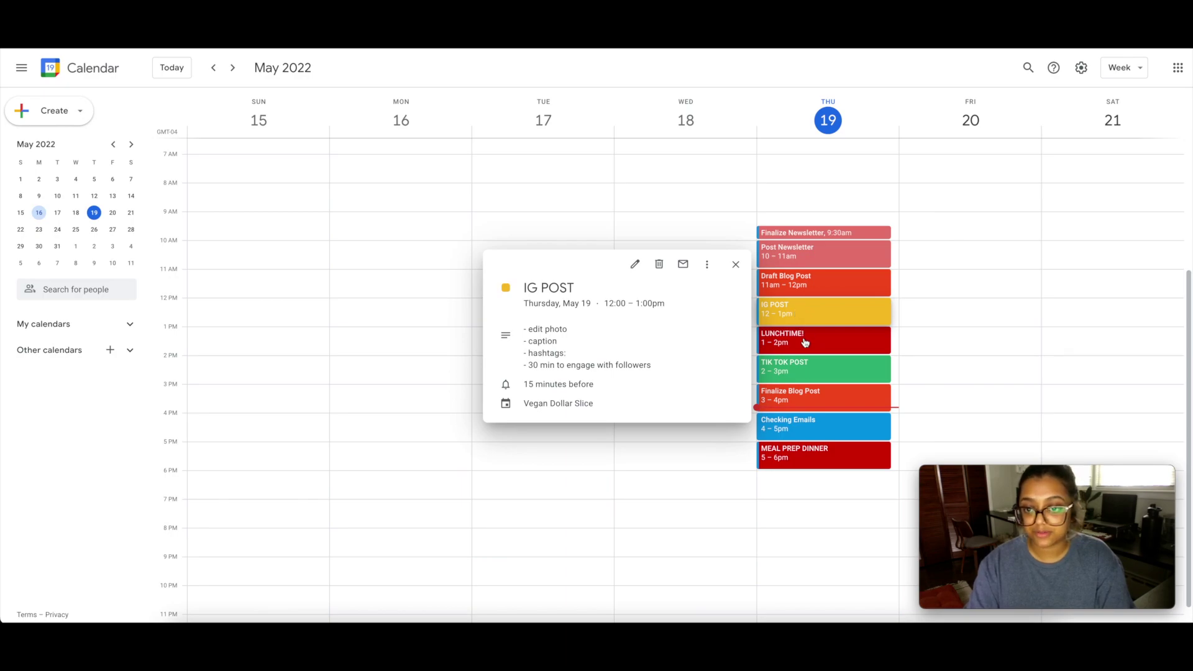
left_click(842, 341)
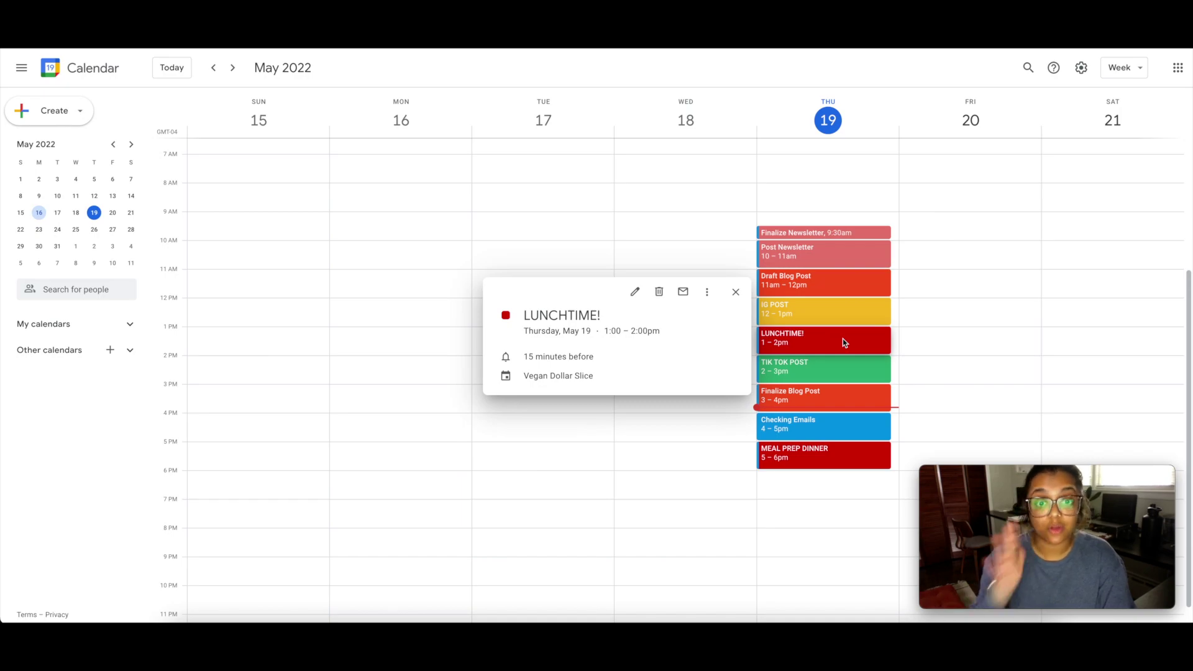
left_click(840, 365)
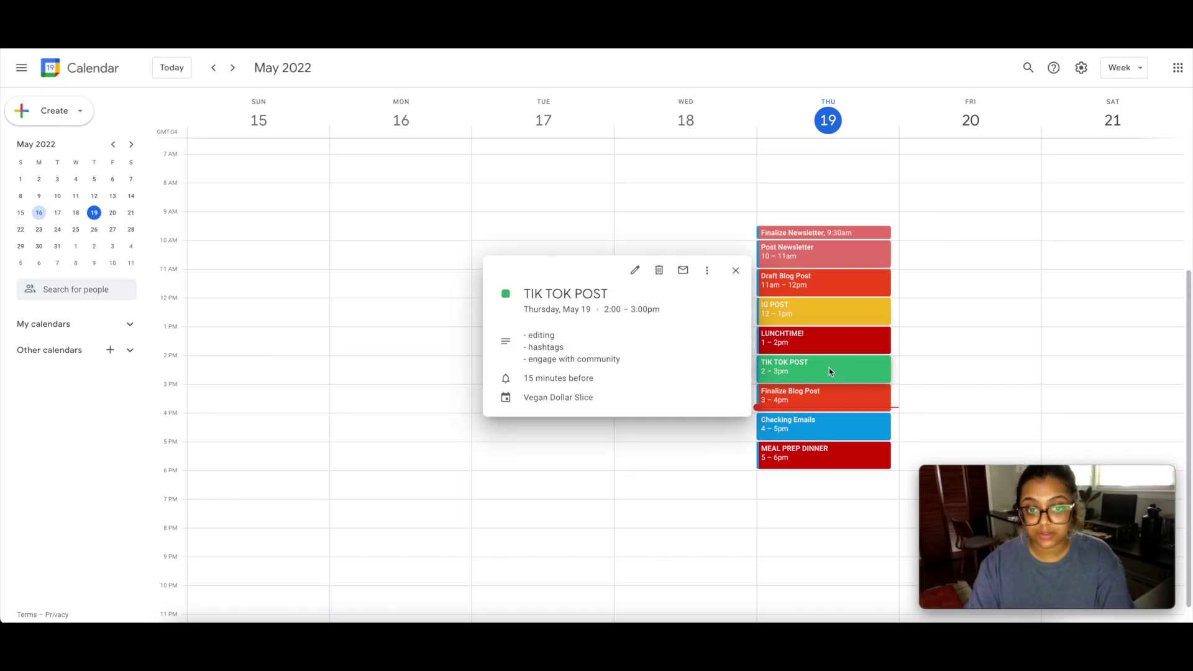
left_click(818, 396)
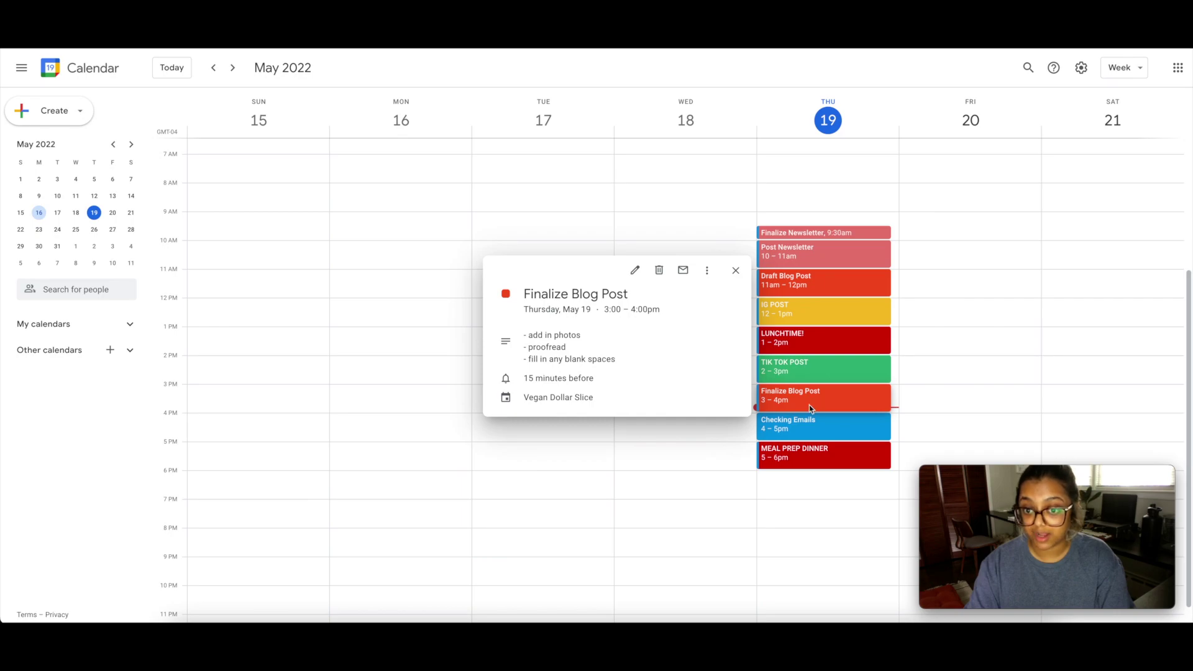
left_click(810, 425)
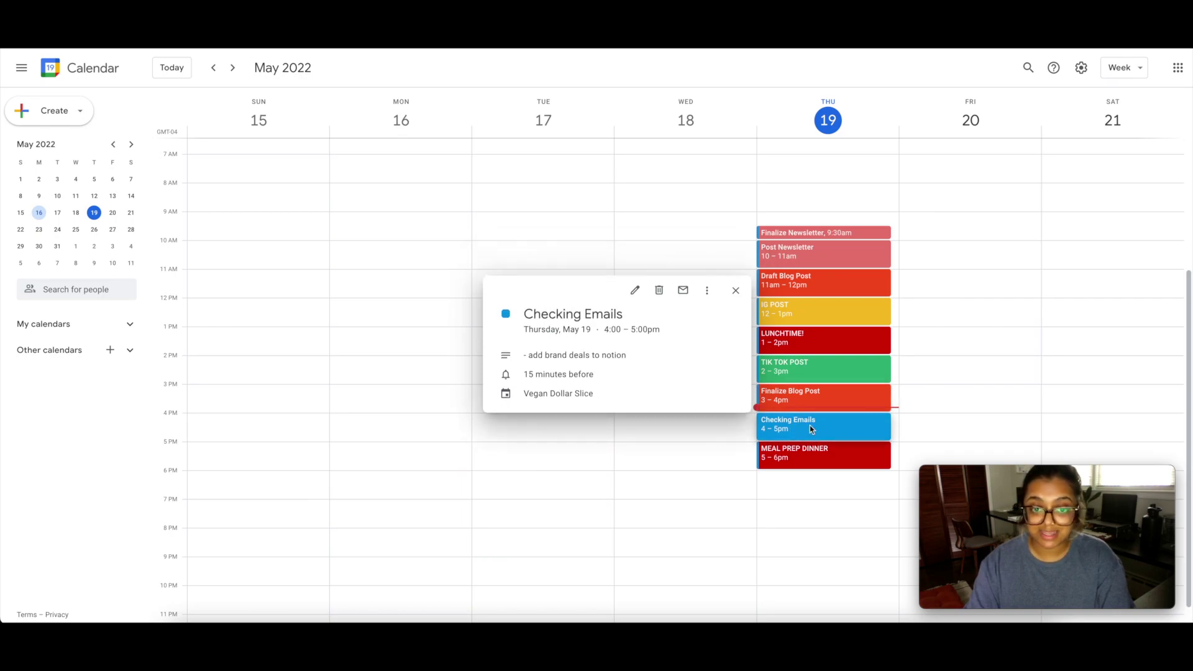
left_click(828, 456)
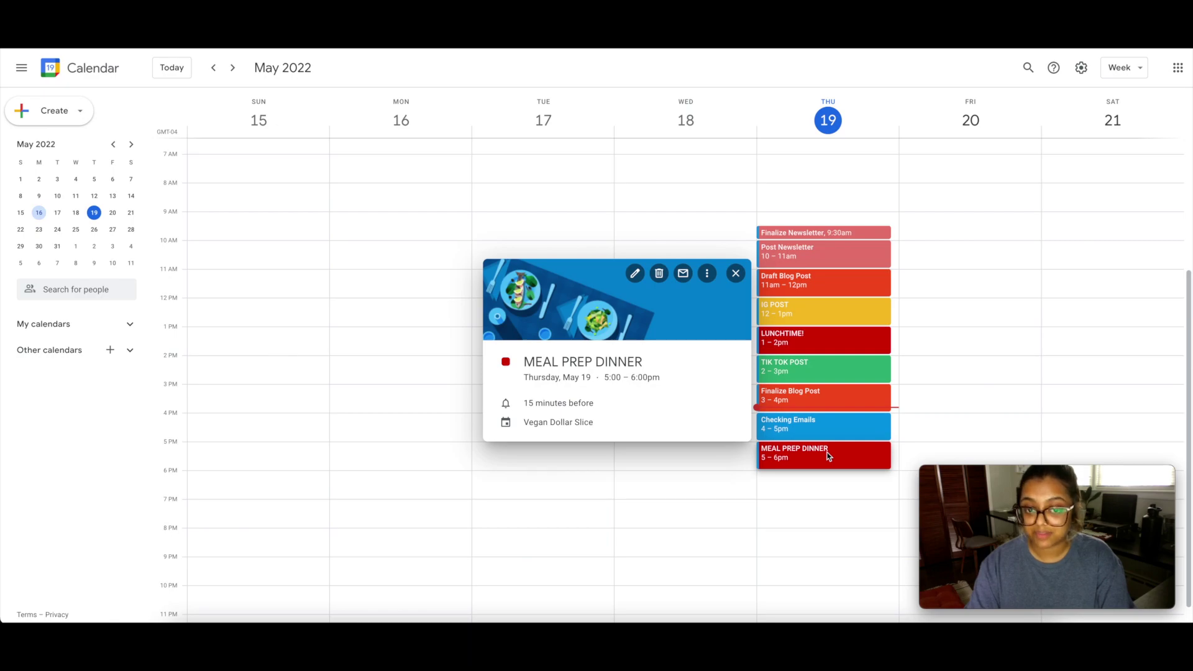
left_click(722, 453)
scroll(728, 452, "up", 1)
scroll(729, 452, "down", 1)
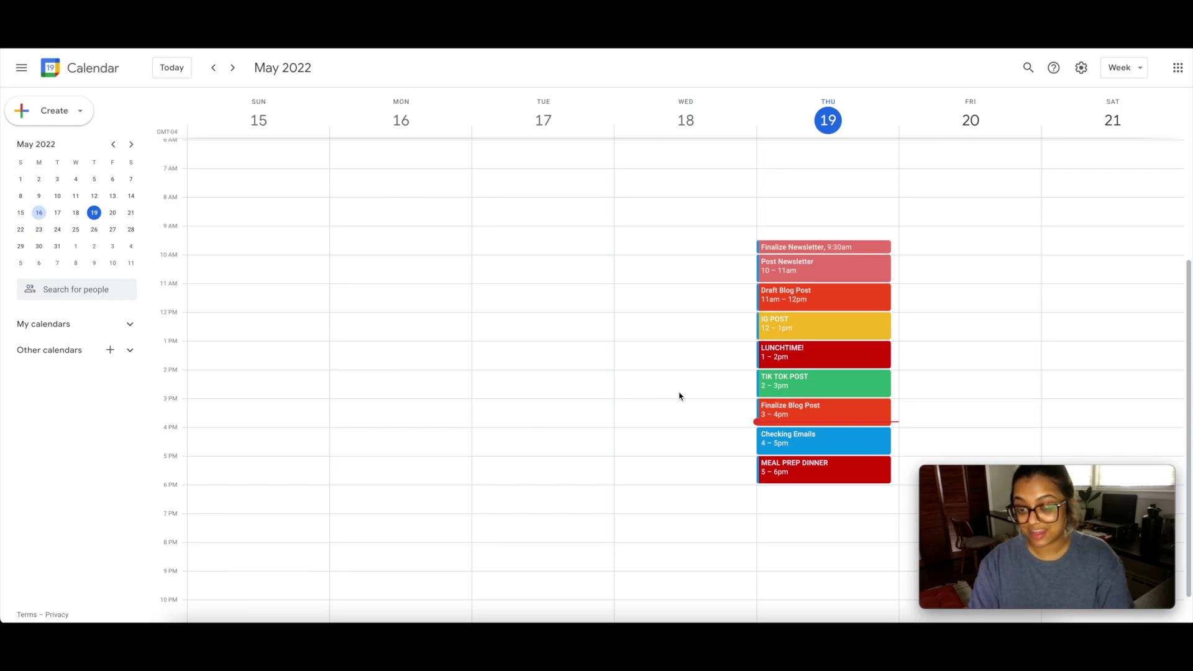
- Reopen the TIK TOK POST details, highlight its description lines, check its notification, and close the details
left_click(787, 389)
left_click_drag(544, 332, 580, 367)
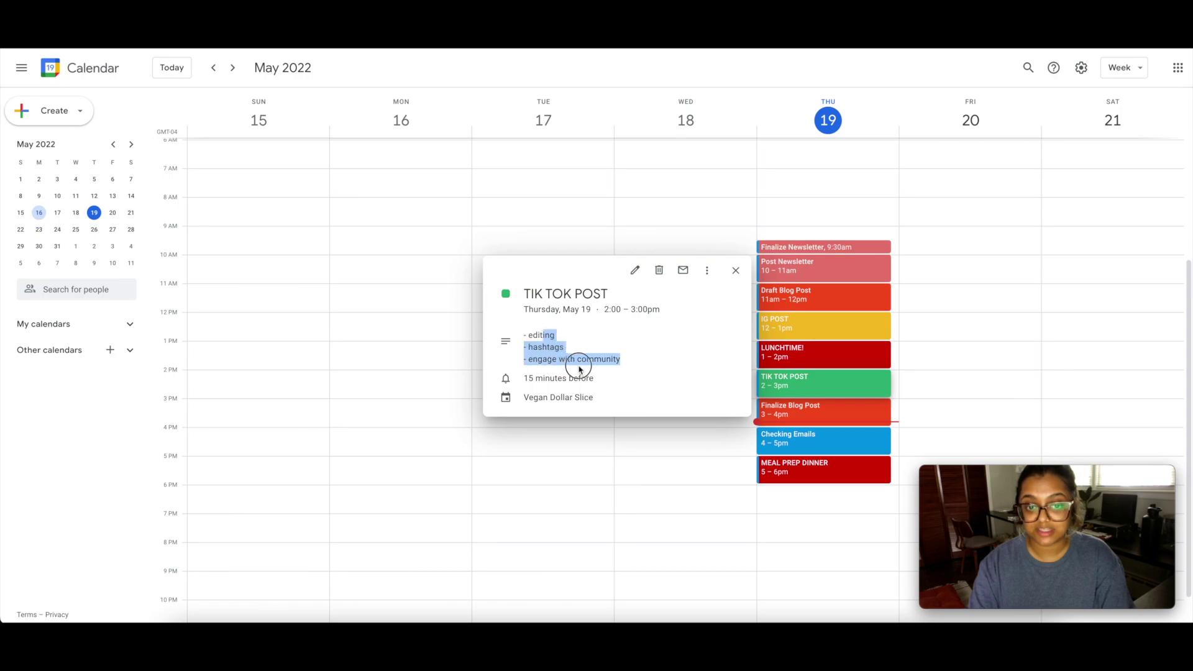
left_click(650, 365)
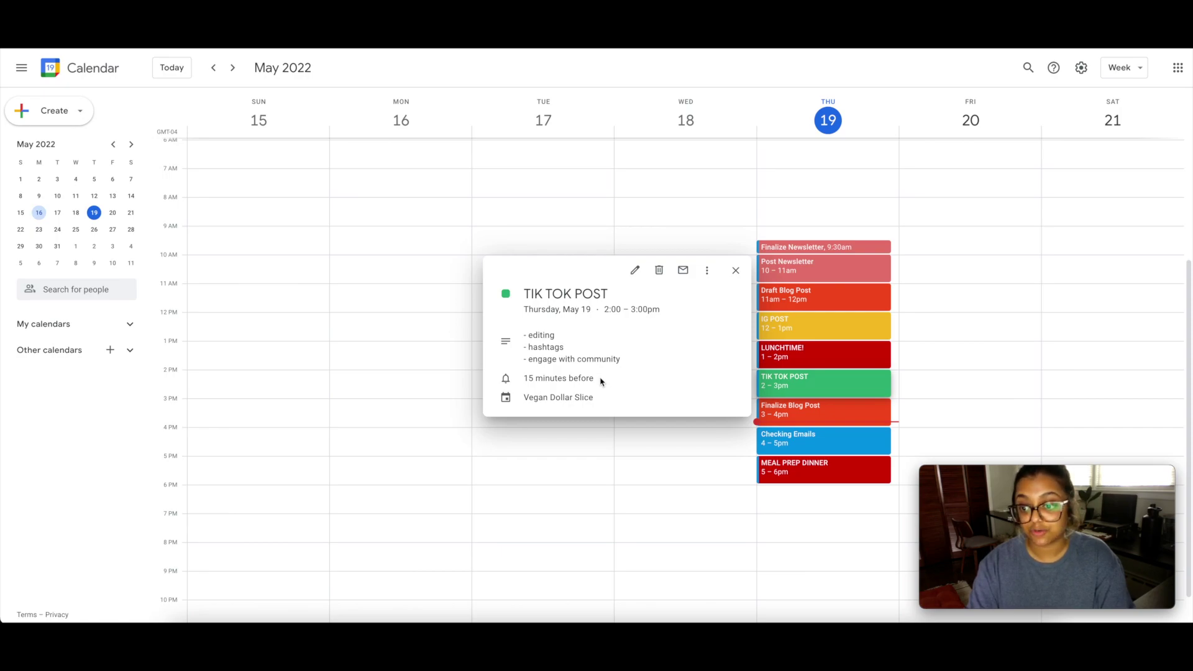
left_click(1041, 302)
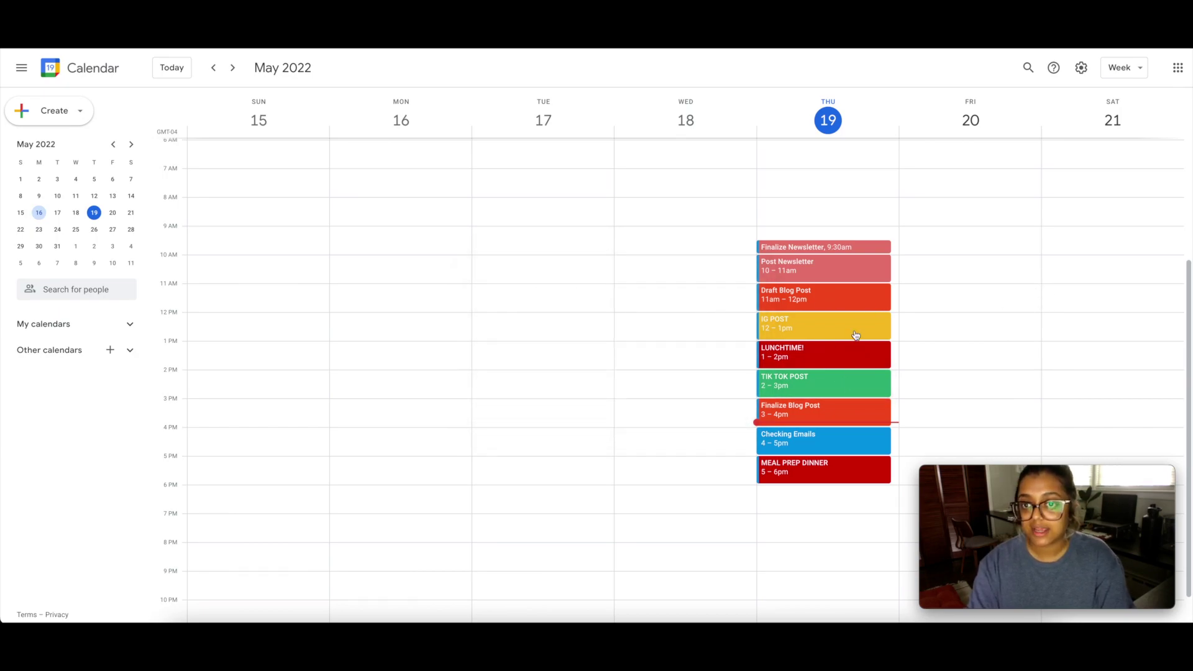
left_click(1122, 69)
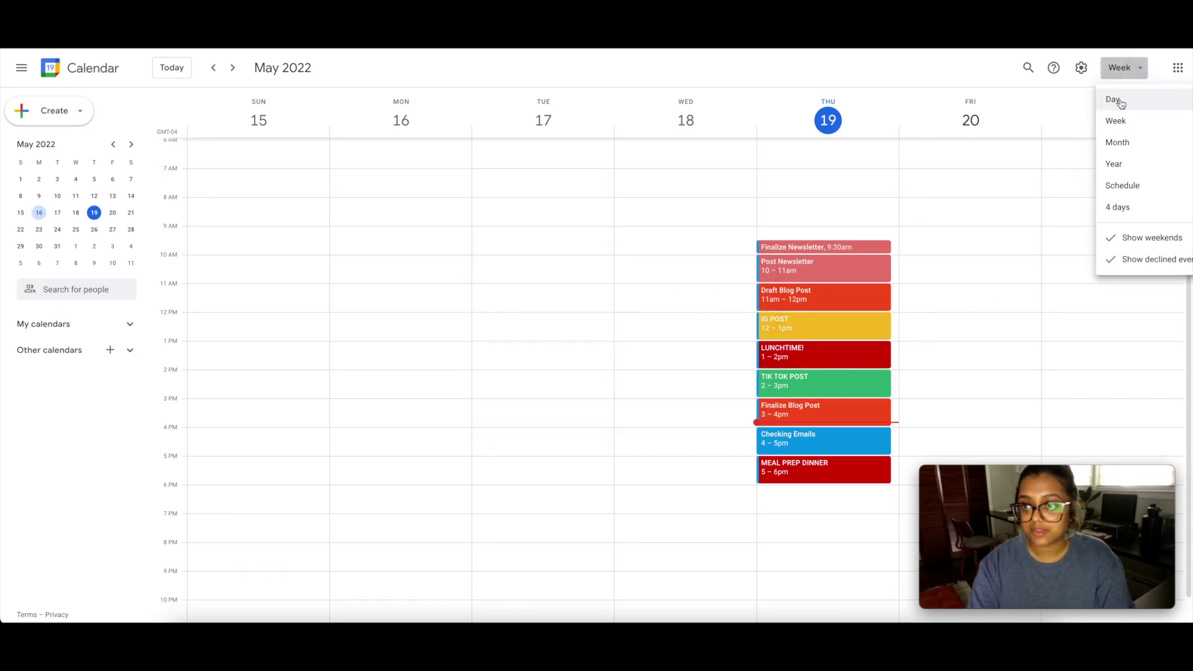
left_click(1122, 101)
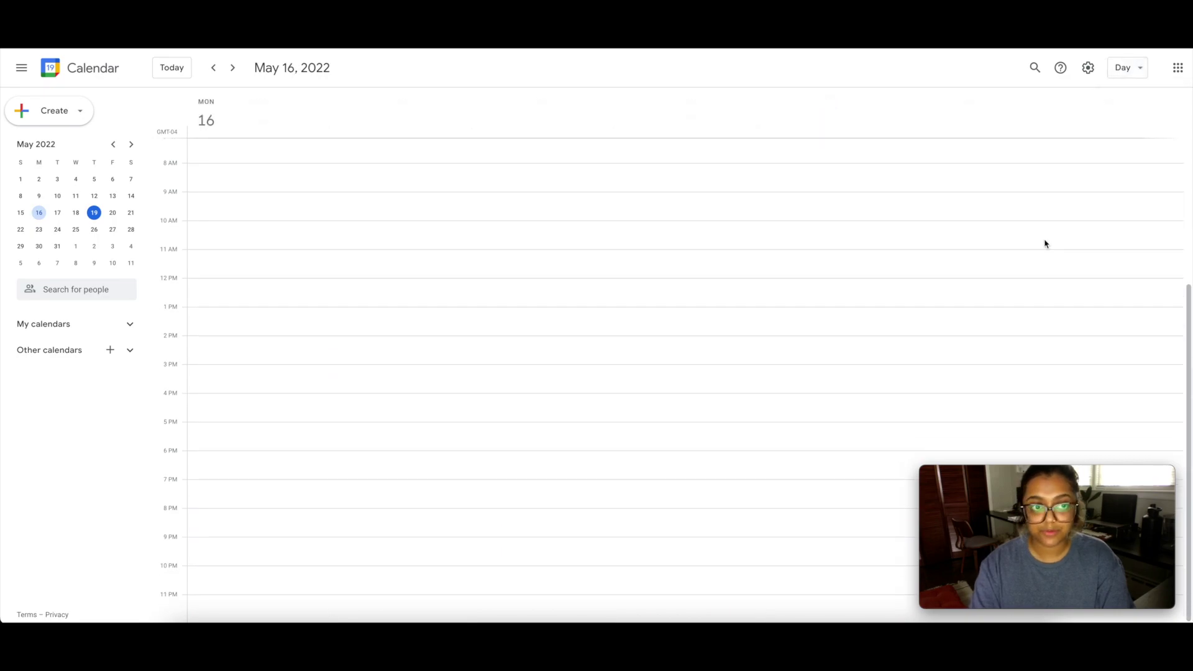
left_click(1127, 69)
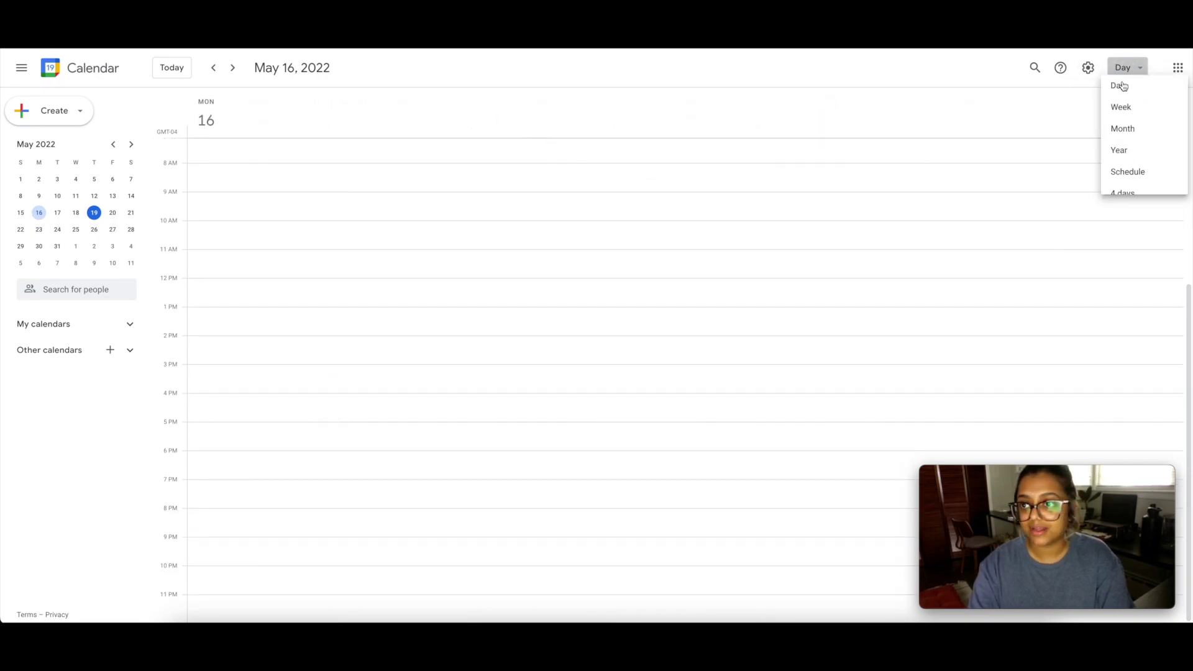
left_click(1135, 132)
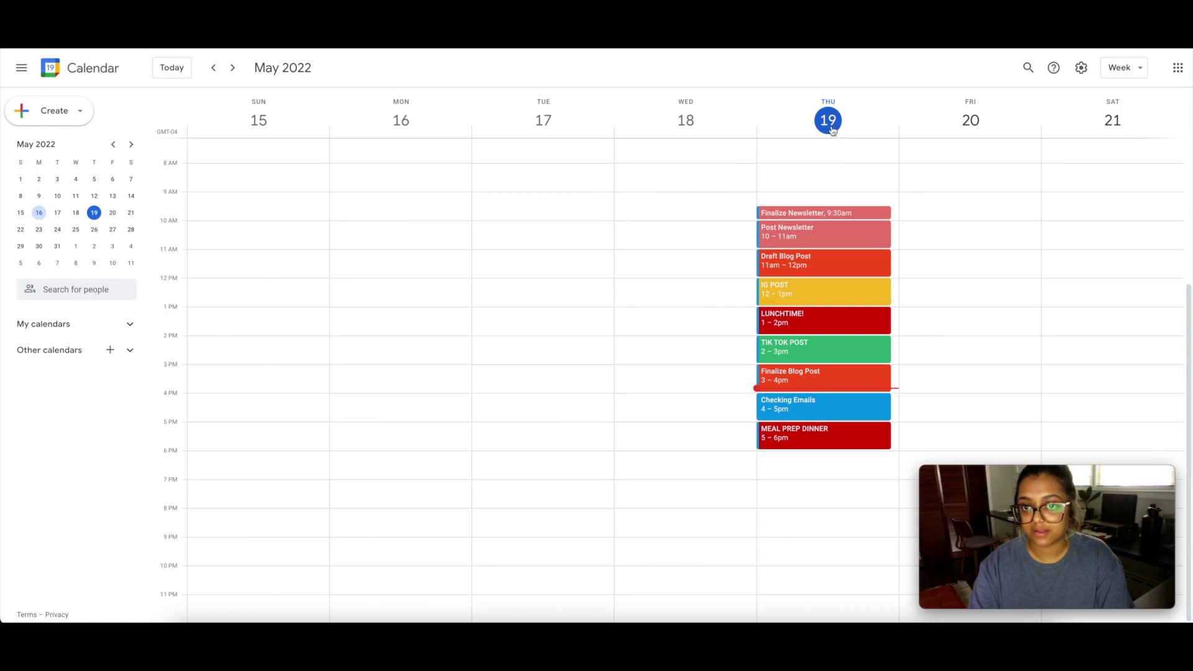
- Show Thursday, May 19 in day view and look over the whole day's schedule
left_click(828, 118)
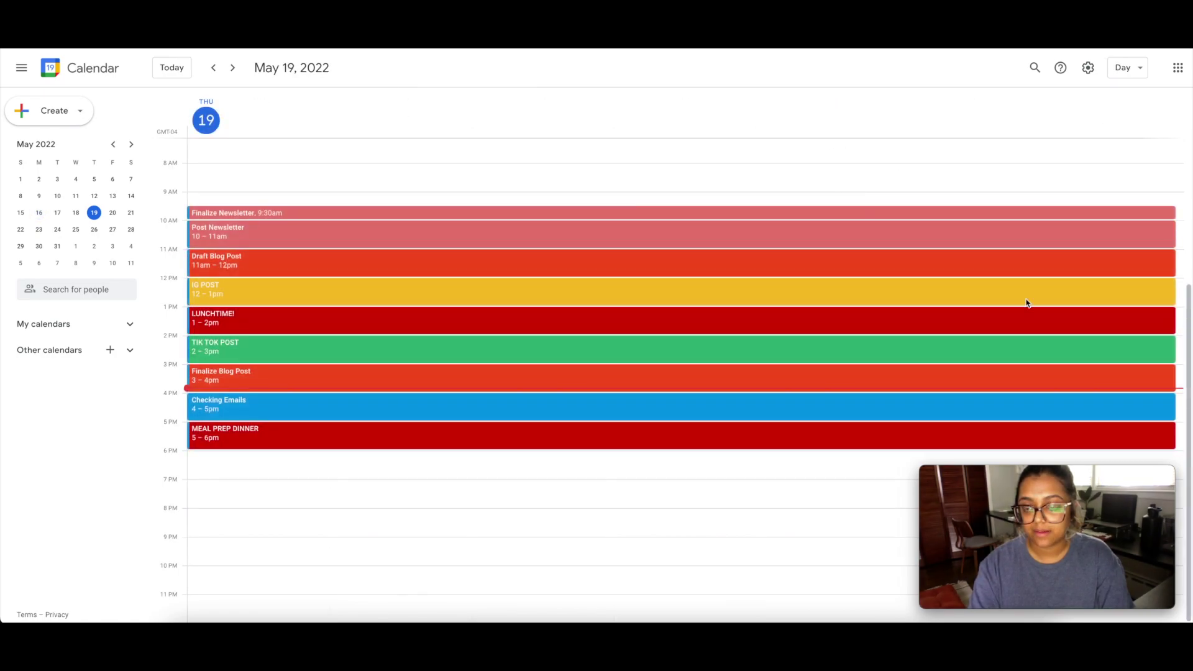
scroll(996, 342, "up", 2)
scroll(996, 342, "down", 1)
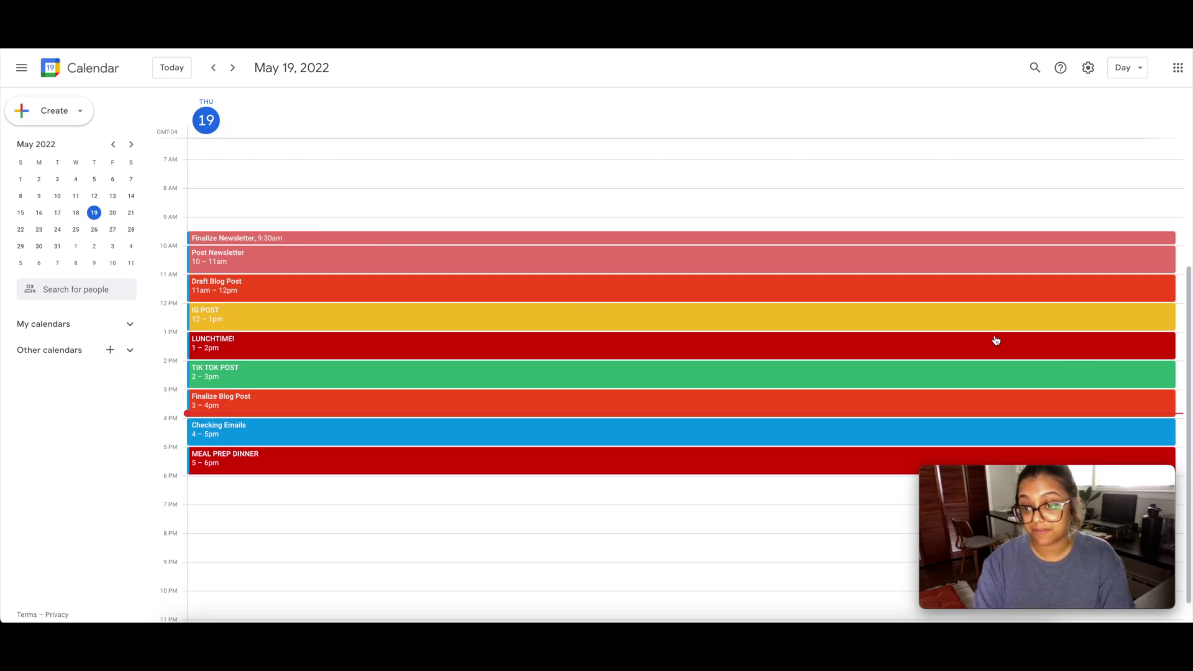
scroll(997, 340, "down", 1)
scroll(996, 340, "up", 3)
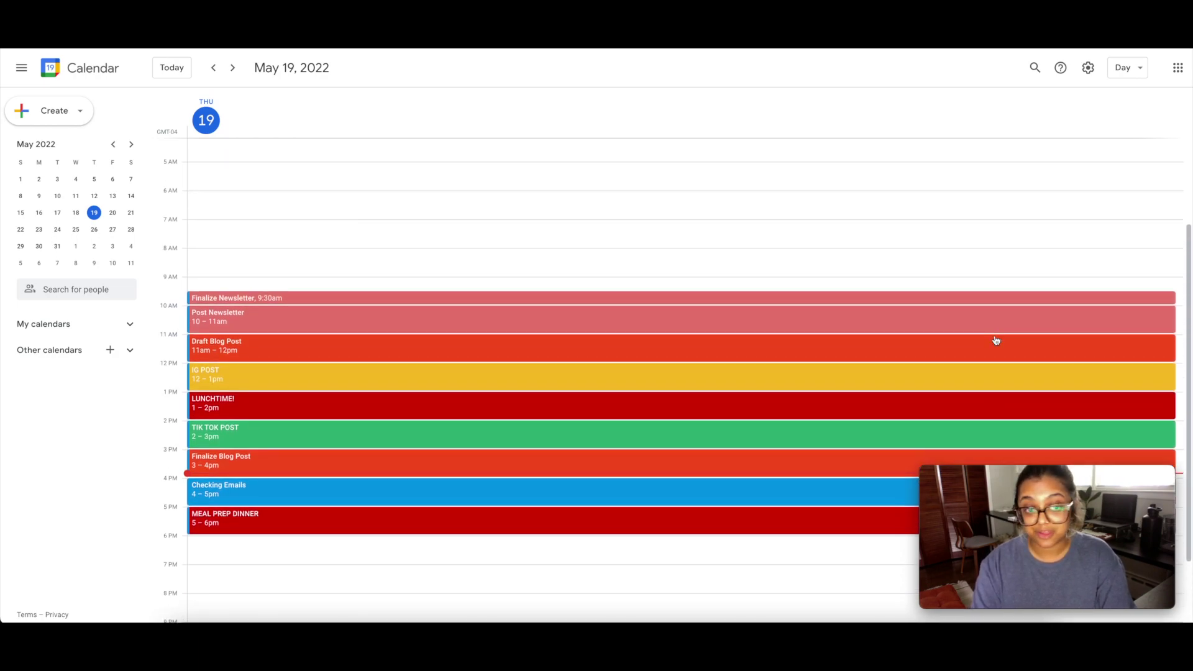
scroll(996, 341, "down", 2)
scroll(997, 341, "down", 1)
scroll(996, 341, "up", 4)
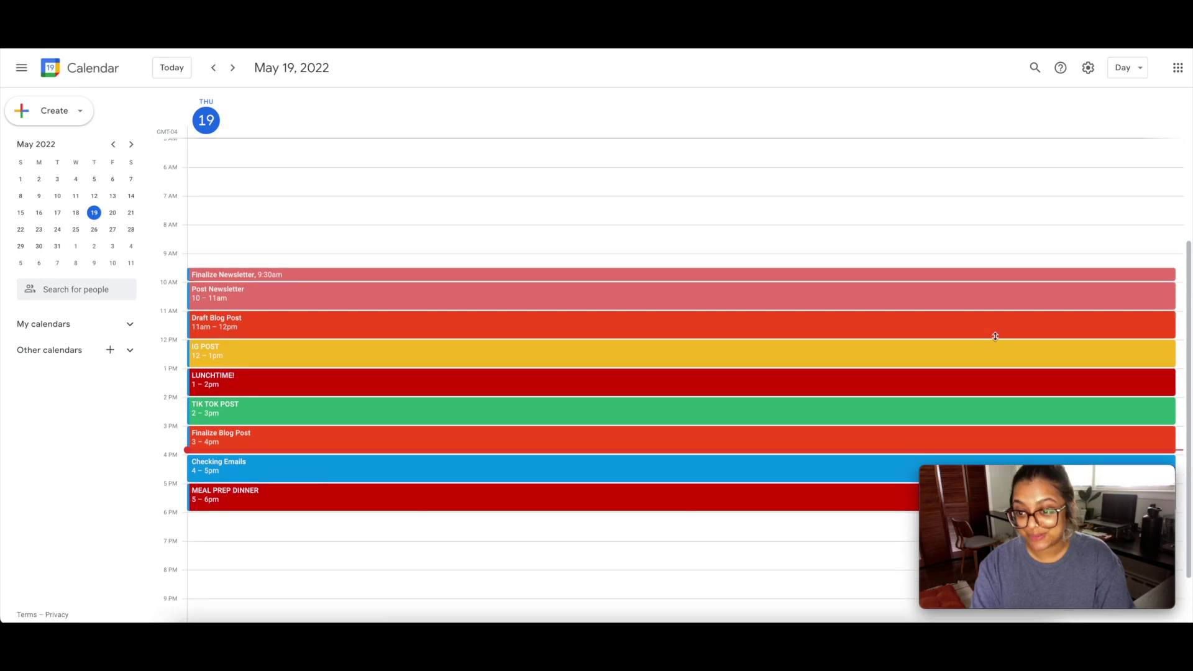
scroll(996, 341, "down", 2)
- Check the event details in day view from Post Newsletter through TIK TOK POST, and close the last one
left_click(802, 285)
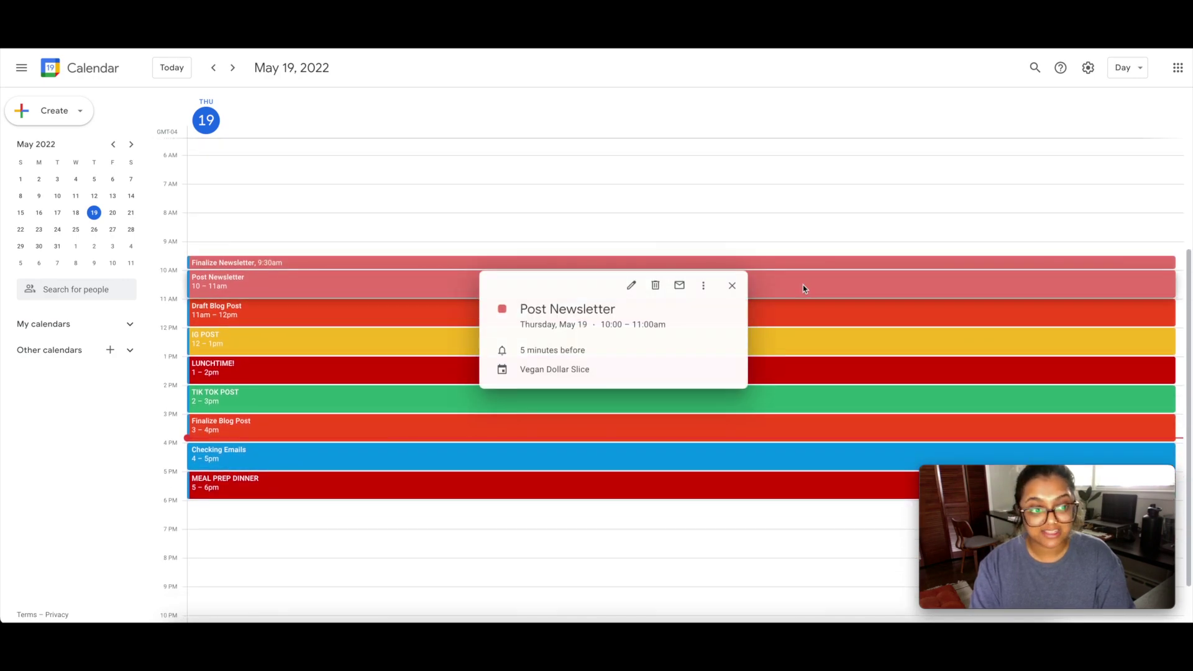
left_click(832, 317)
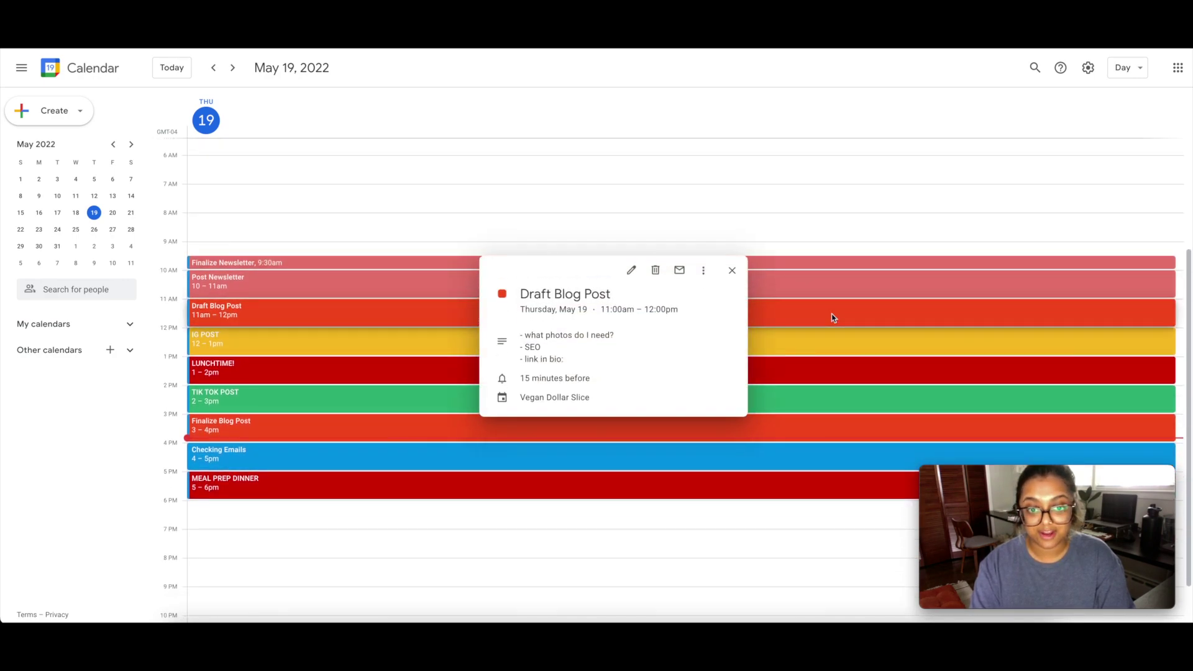
left_click(840, 345)
left_click(845, 373)
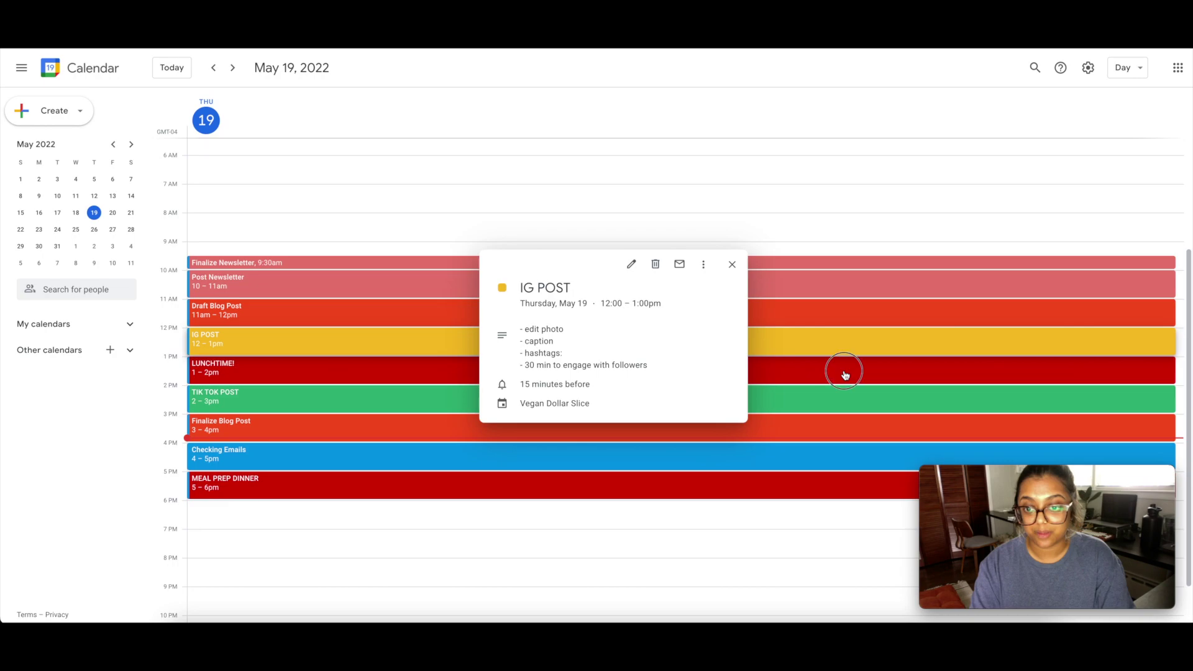
left_click(834, 404)
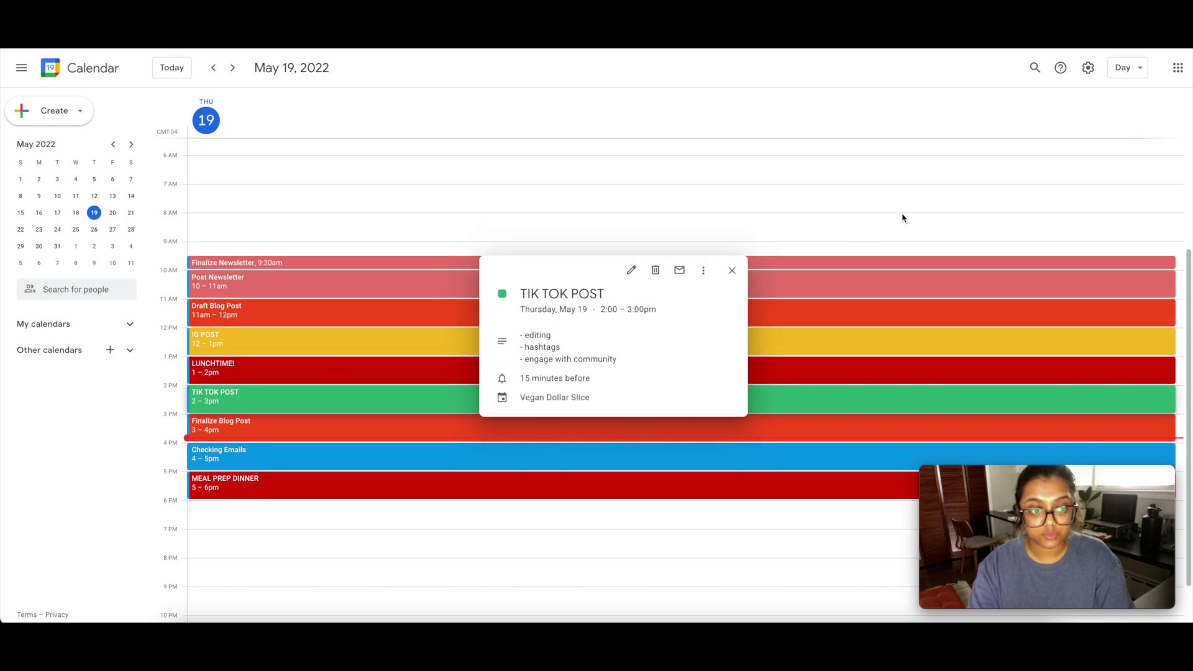
left_click(732, 271)
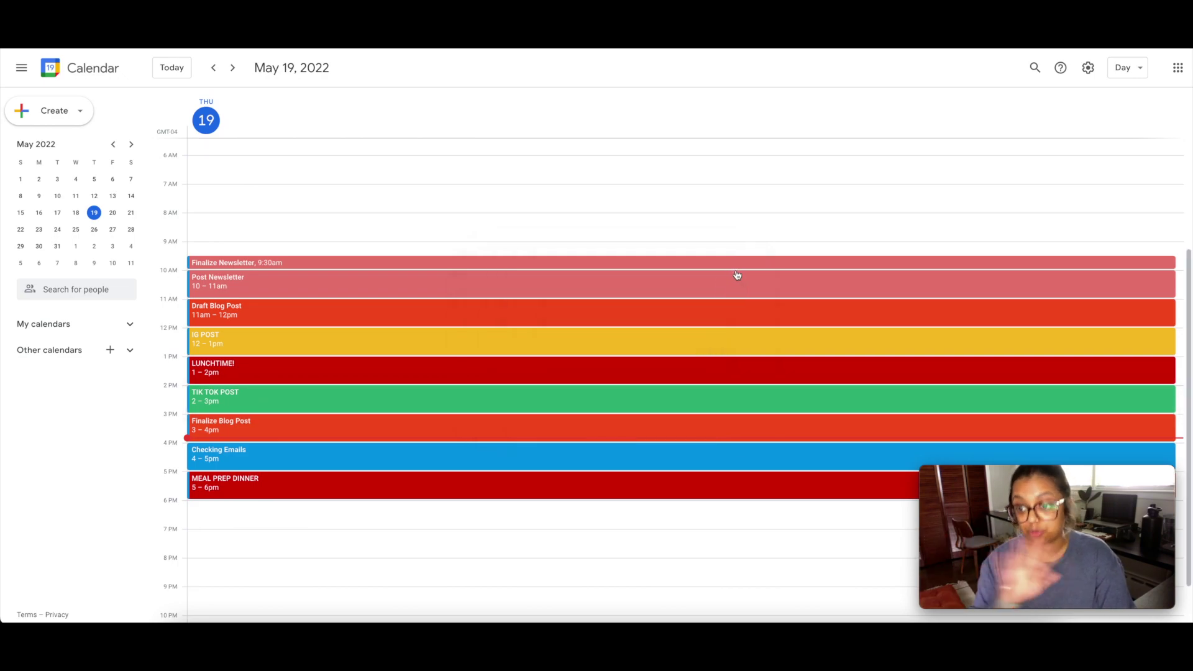
- Show the calendar in week view and then in month view to compare how the May 19 events appear
left_click(1139, 68)
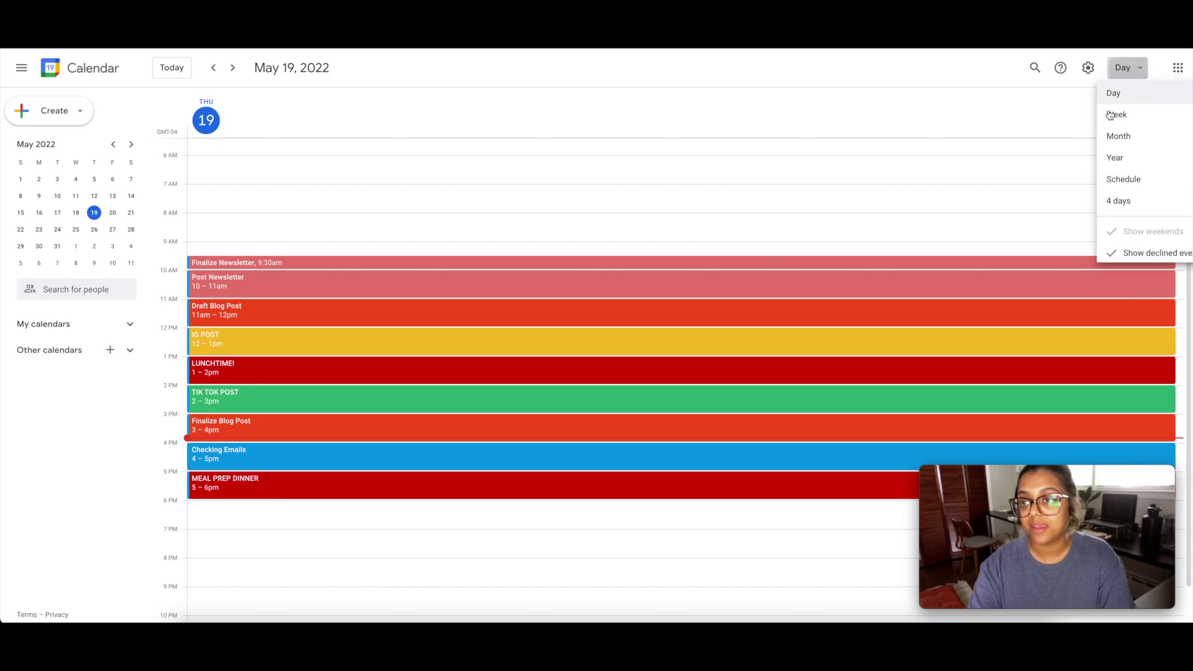
left_click(1117, 122)
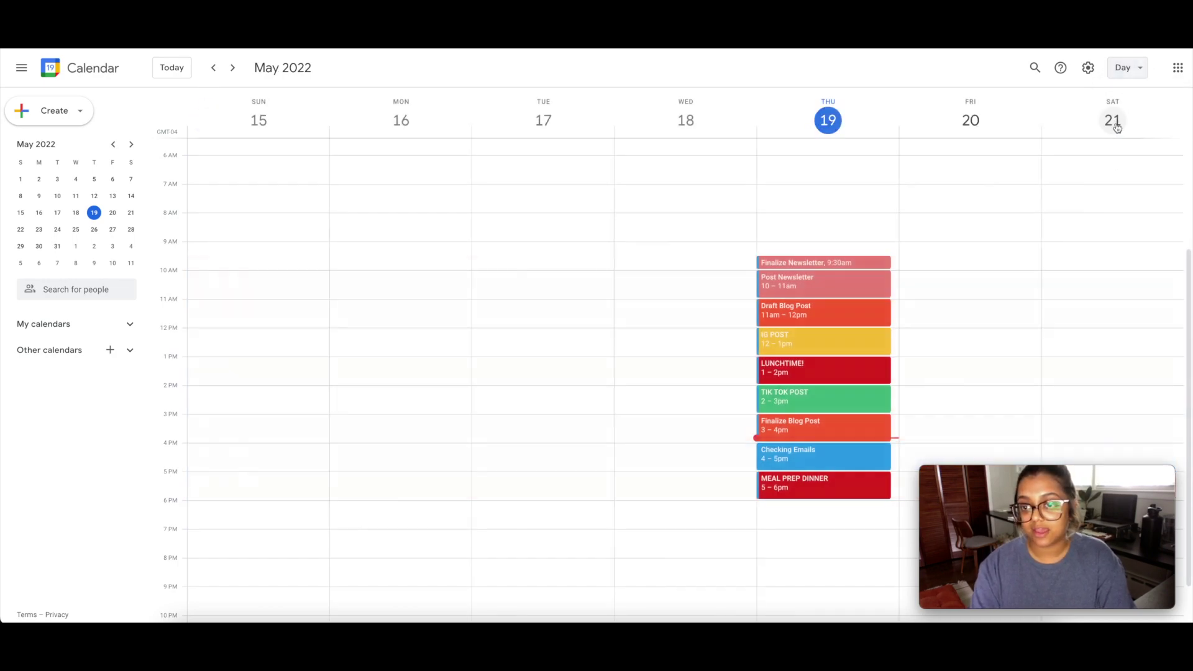
left_click(1122, 70)
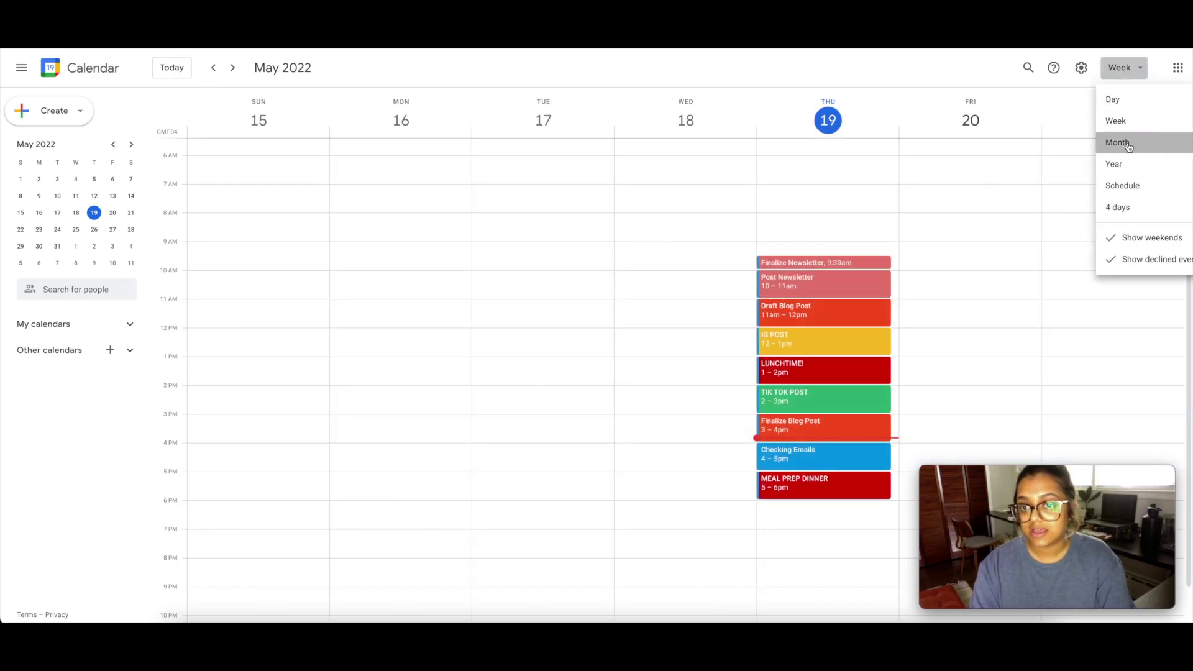
left_click(1128, 145)
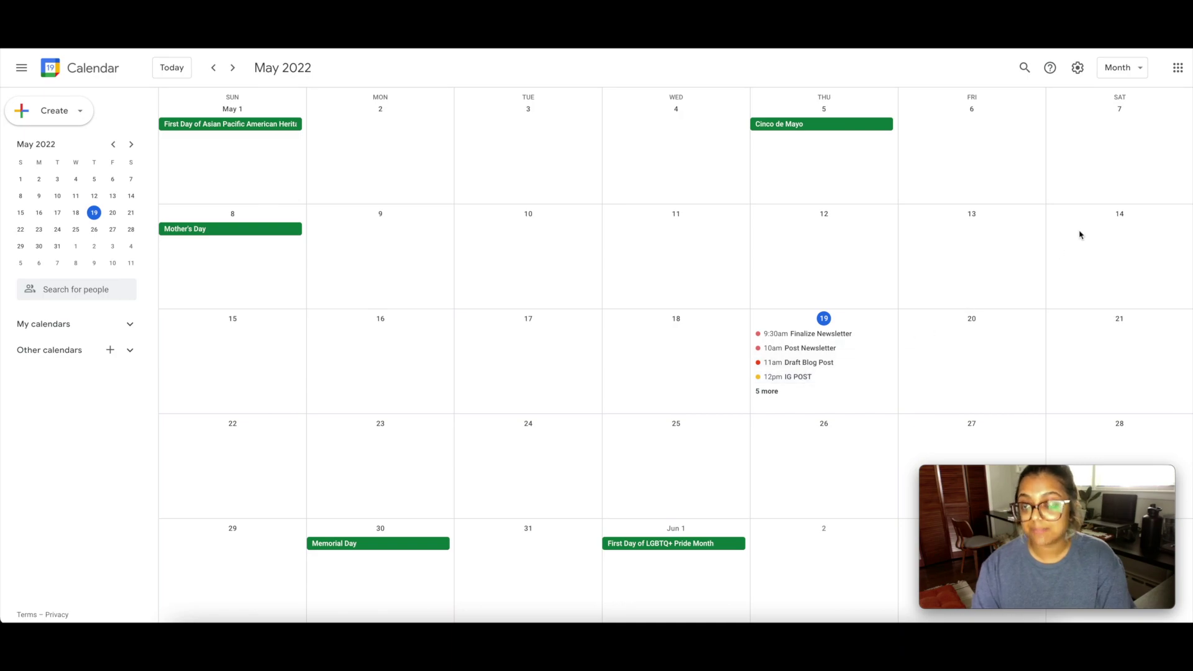
- Look over the upcoming events in schedule view, and return the calendar to week view
left_click(1120, 70)
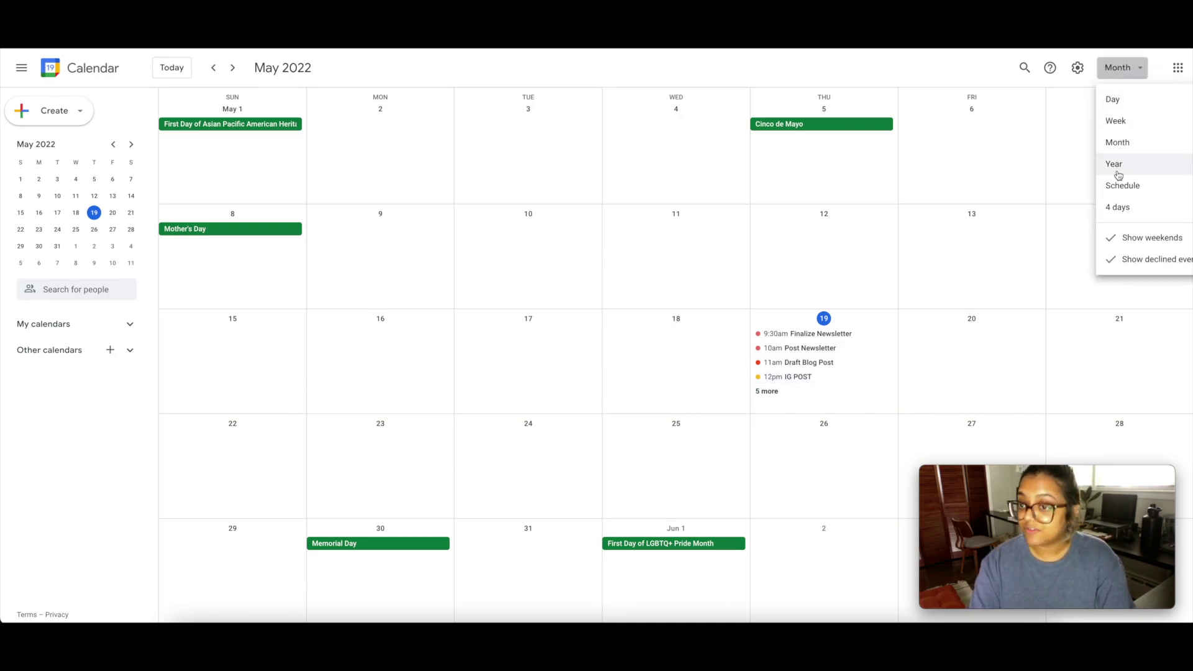
left_click(1122, 186)
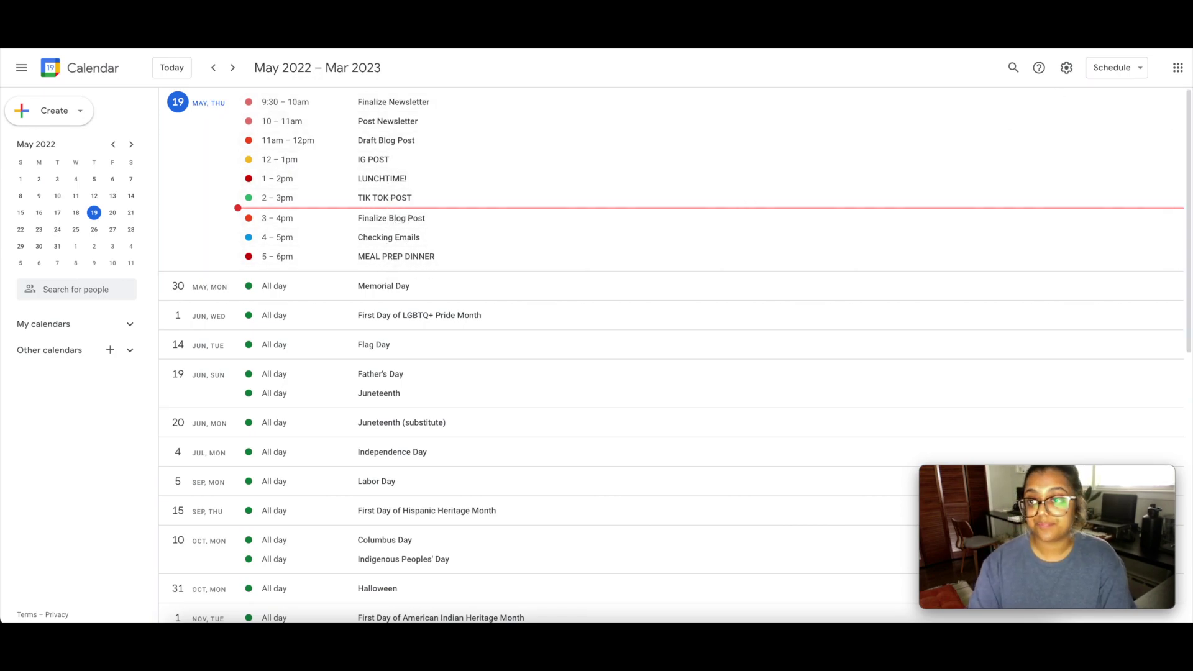
left_click(1129, 74)
left_click(1109, 119)
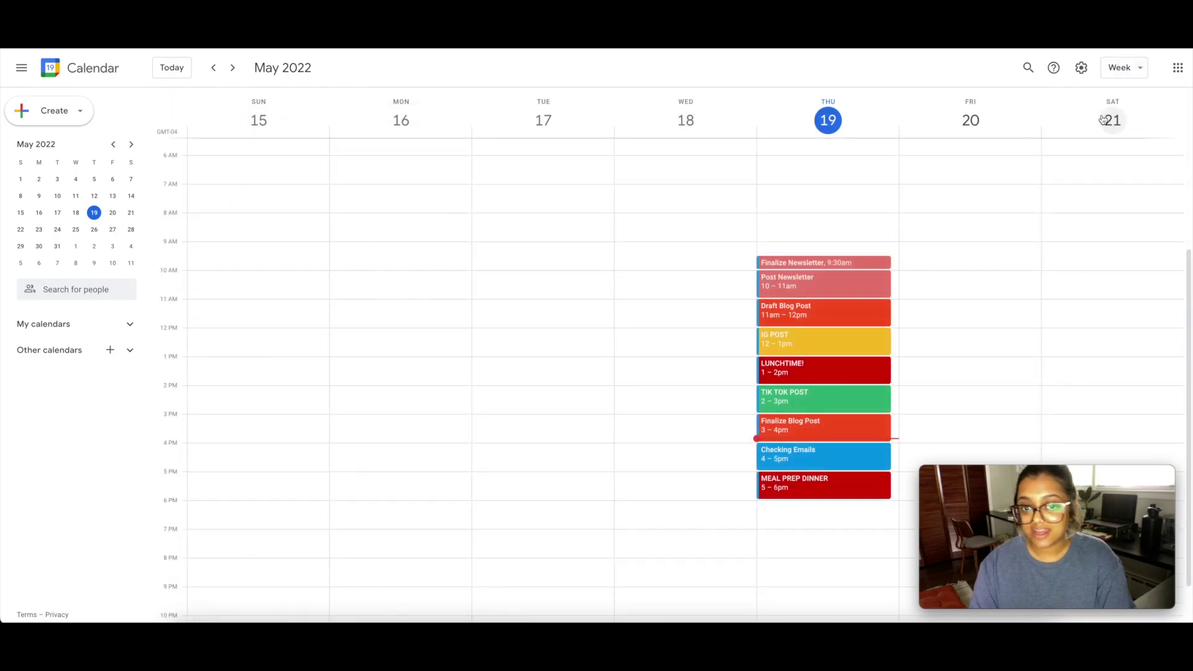
- Check the details of Thursday's Finalize Newsletter event and close them without editing
scroll(947, 224, "down", 1)
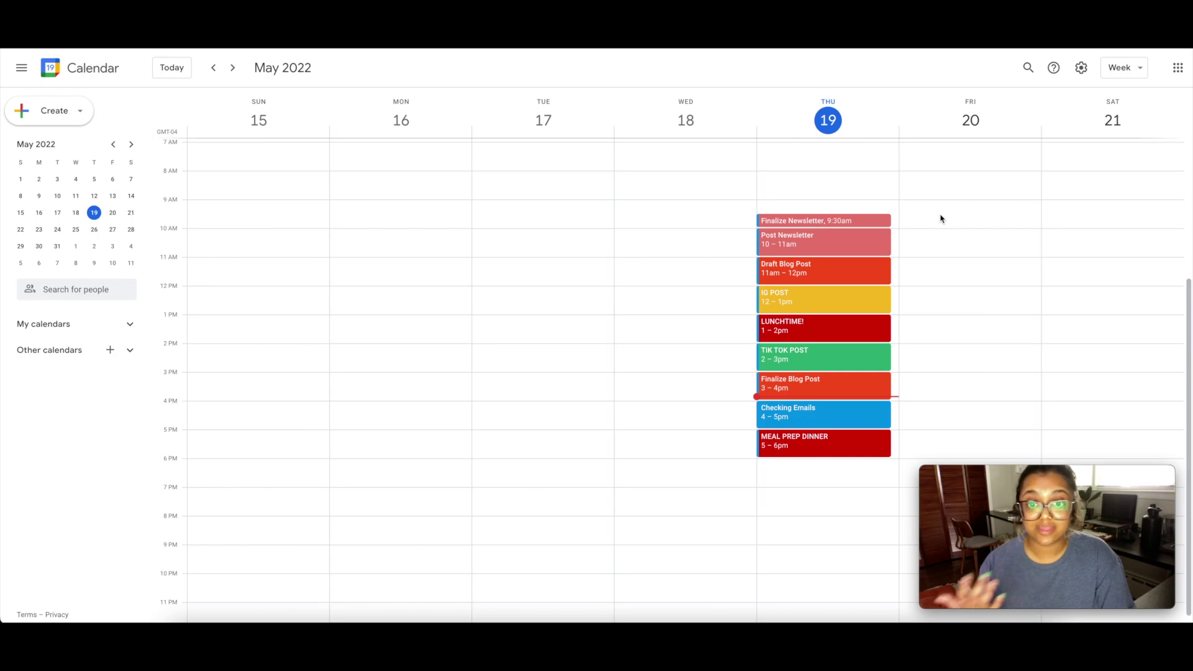
left_click(855, 223)
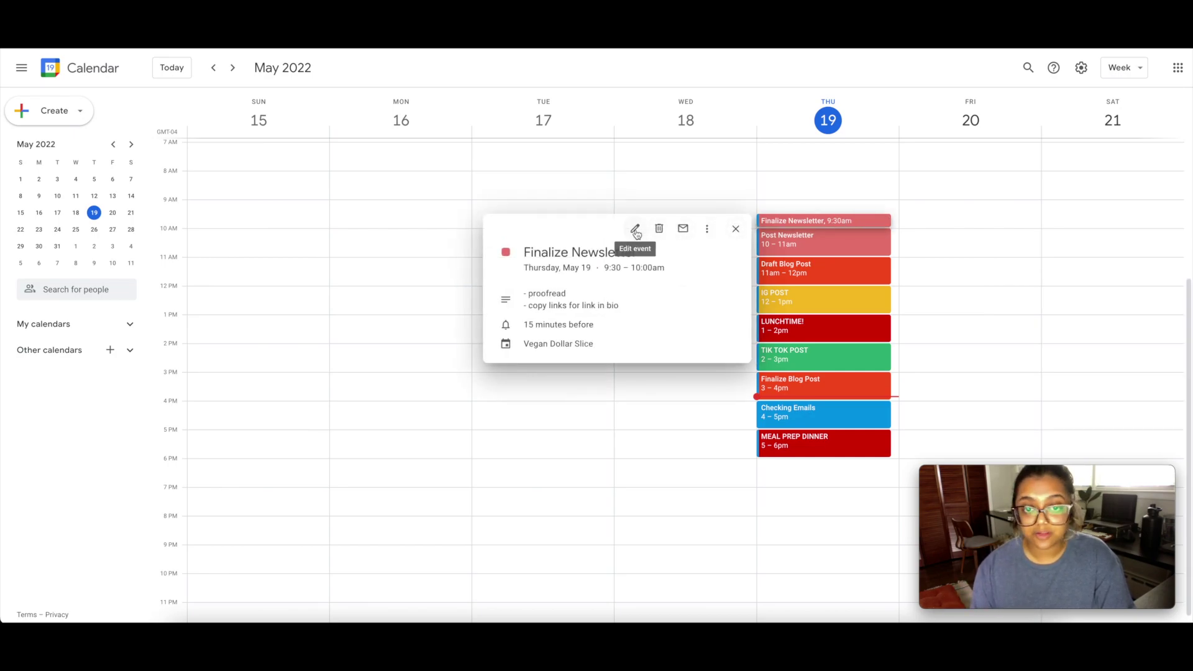
left_click(1036, 299)
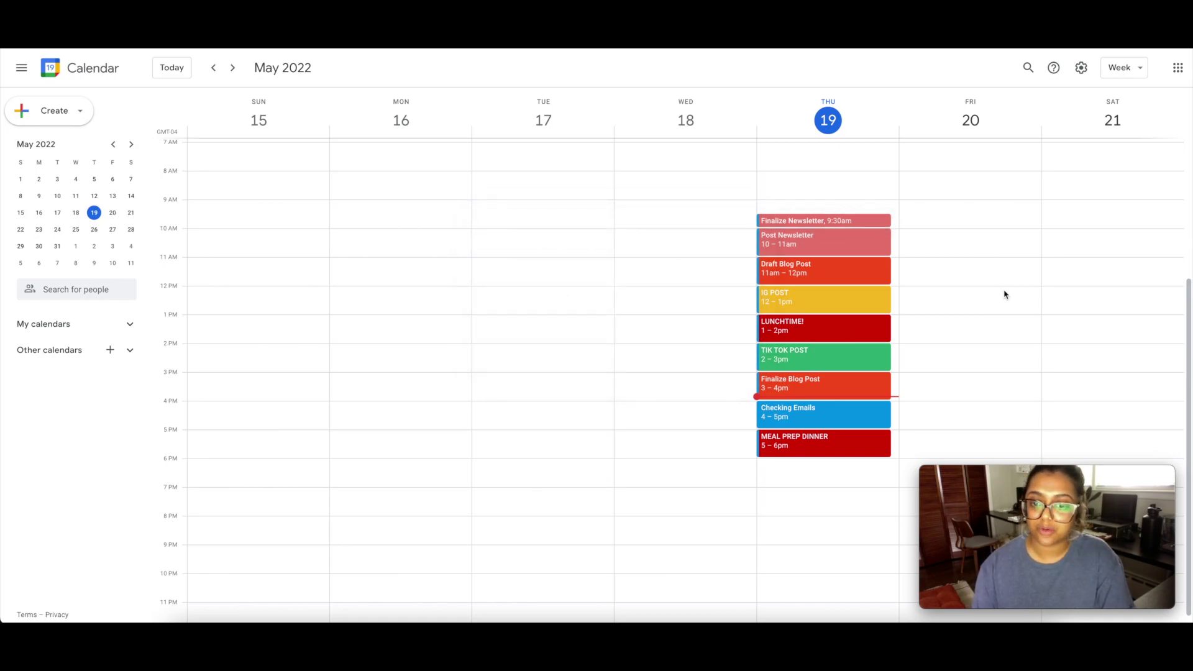
scroll(1005, 294, "up", 1)
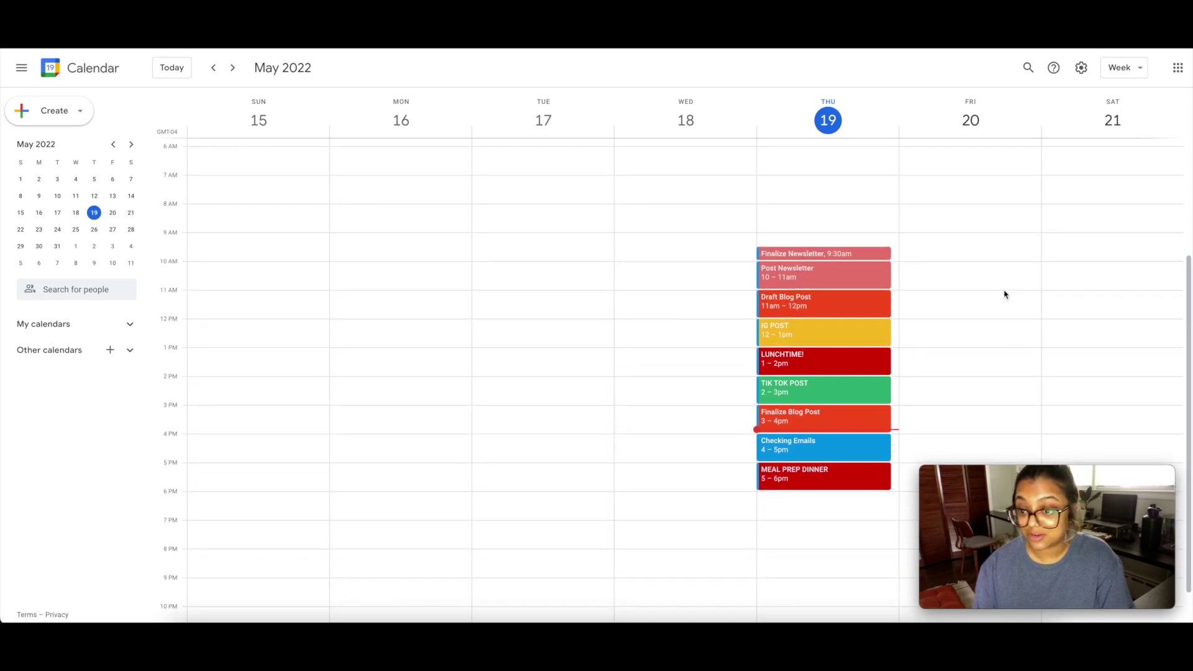
scroll(1005, 294, "down", 1)
scroll(1005, 294, "up", 1)
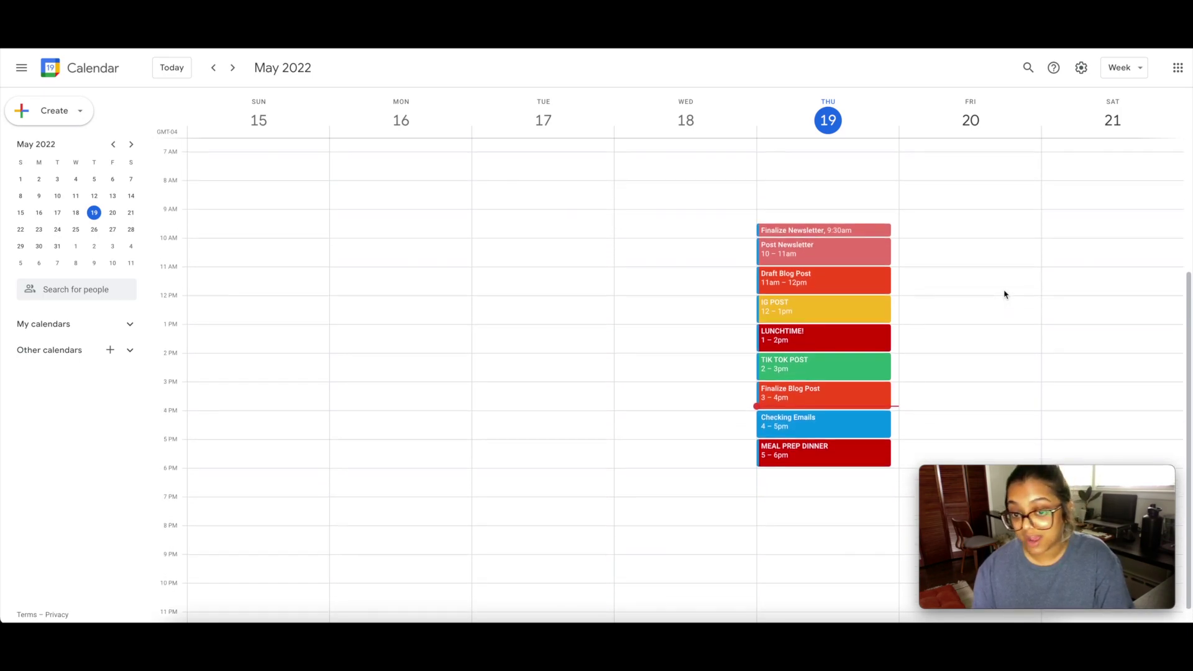
scroll(1005, 294, "up", 1)
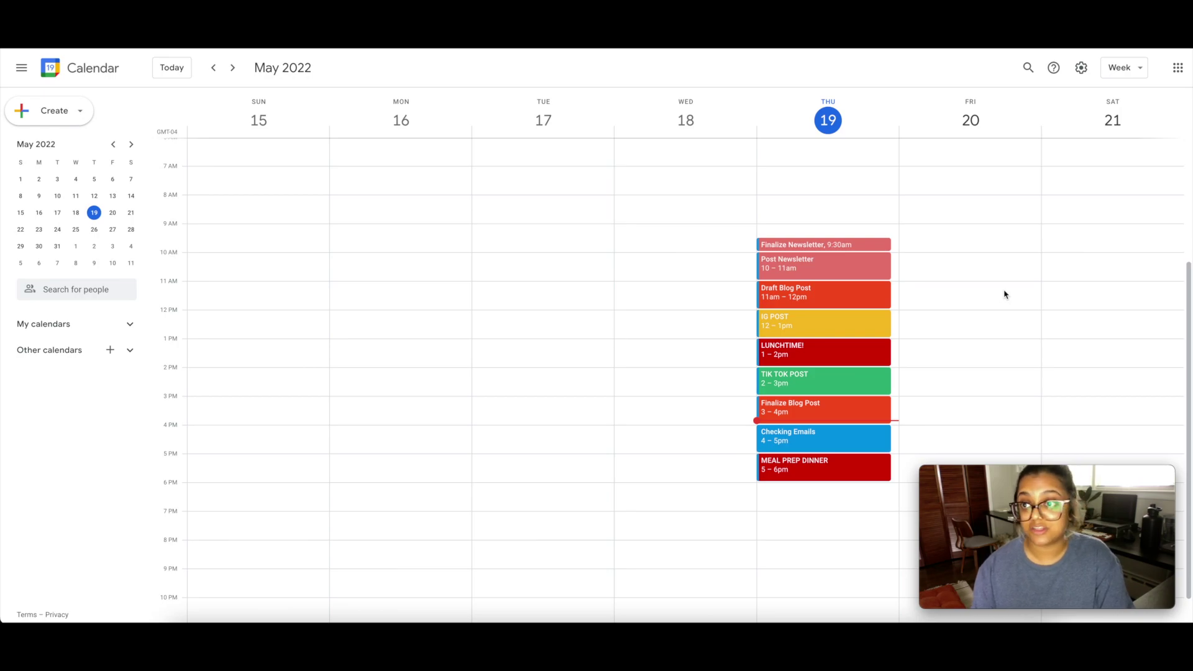
scroll(1004, 294, "up", 4)
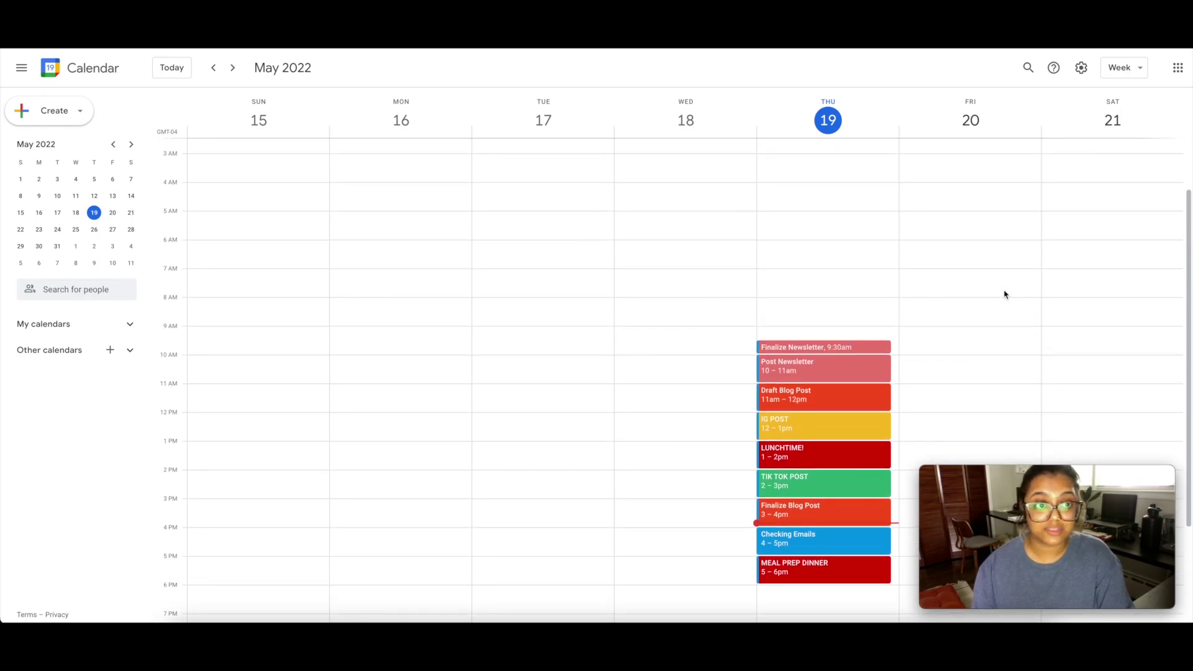
scroll(1005, 294, "down", 5)
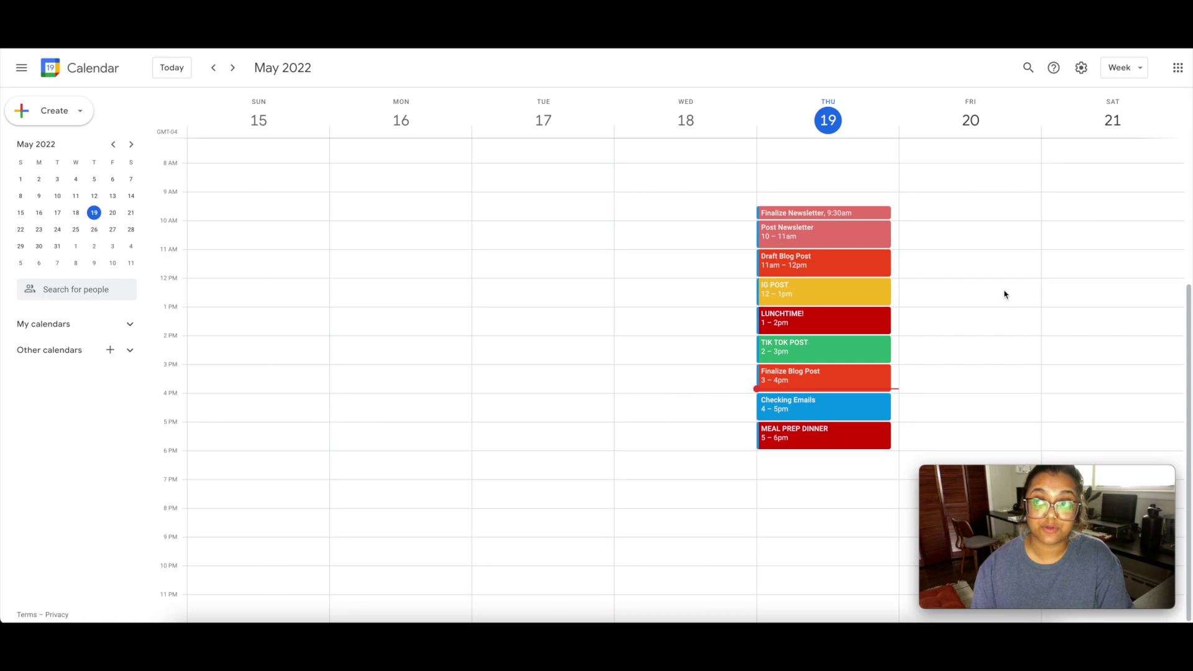
scroll(1005, 294, "up", 1)
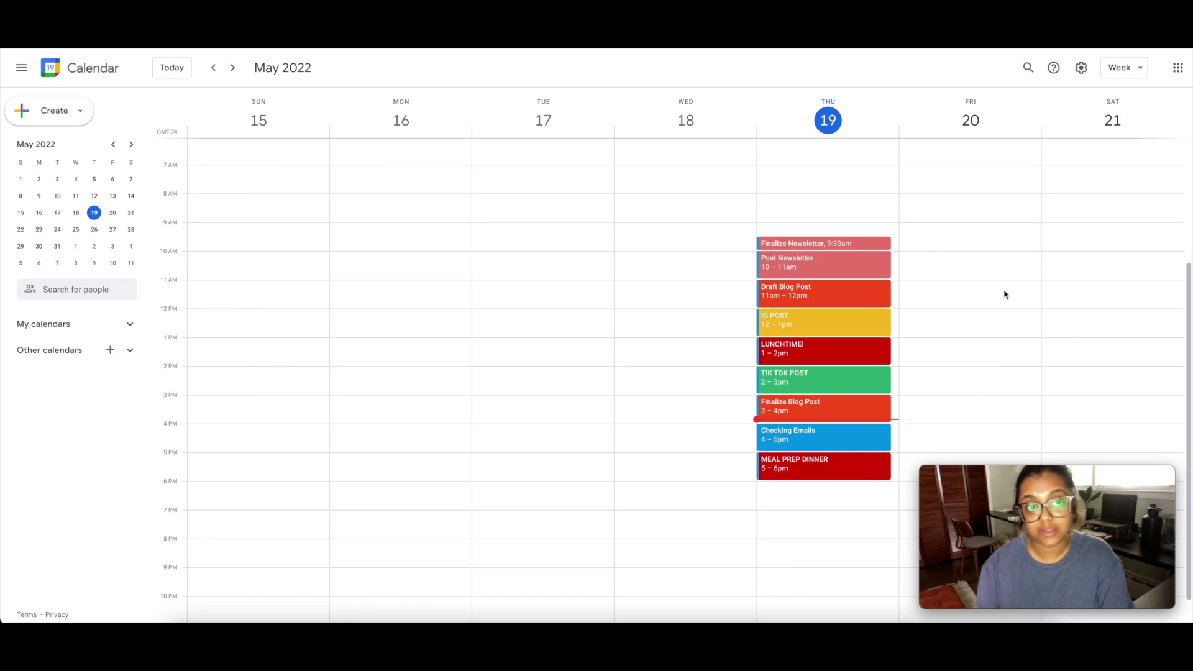
scroll(678, 255, "up", 1)
scroll(678, 255, "down", 1)
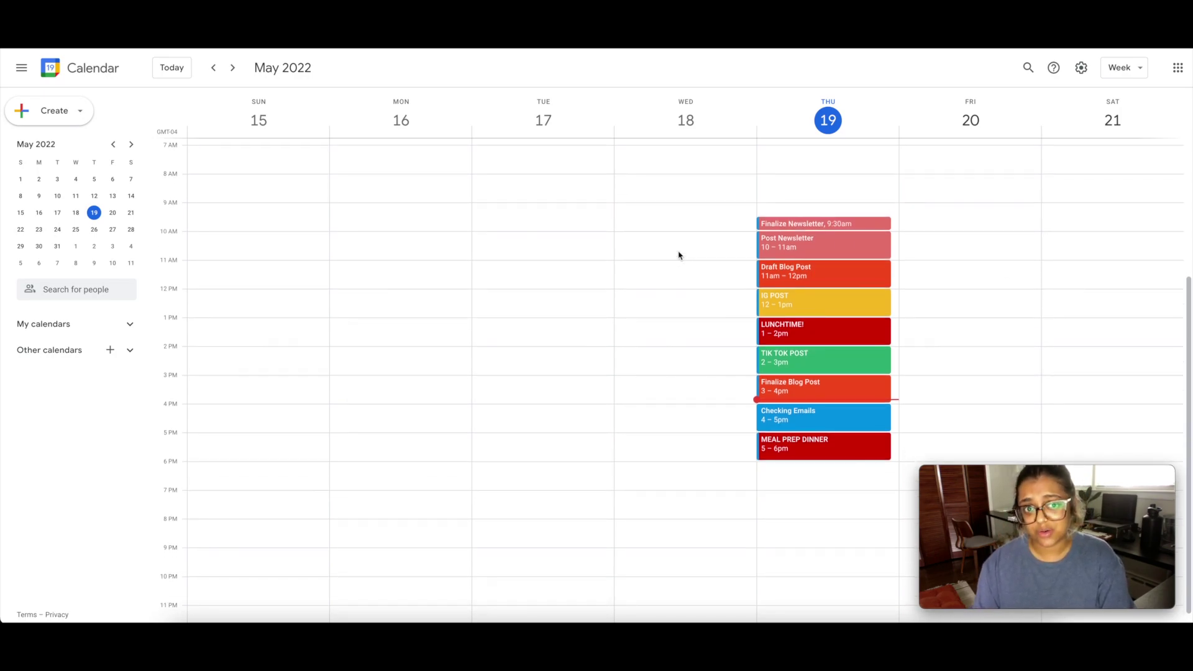